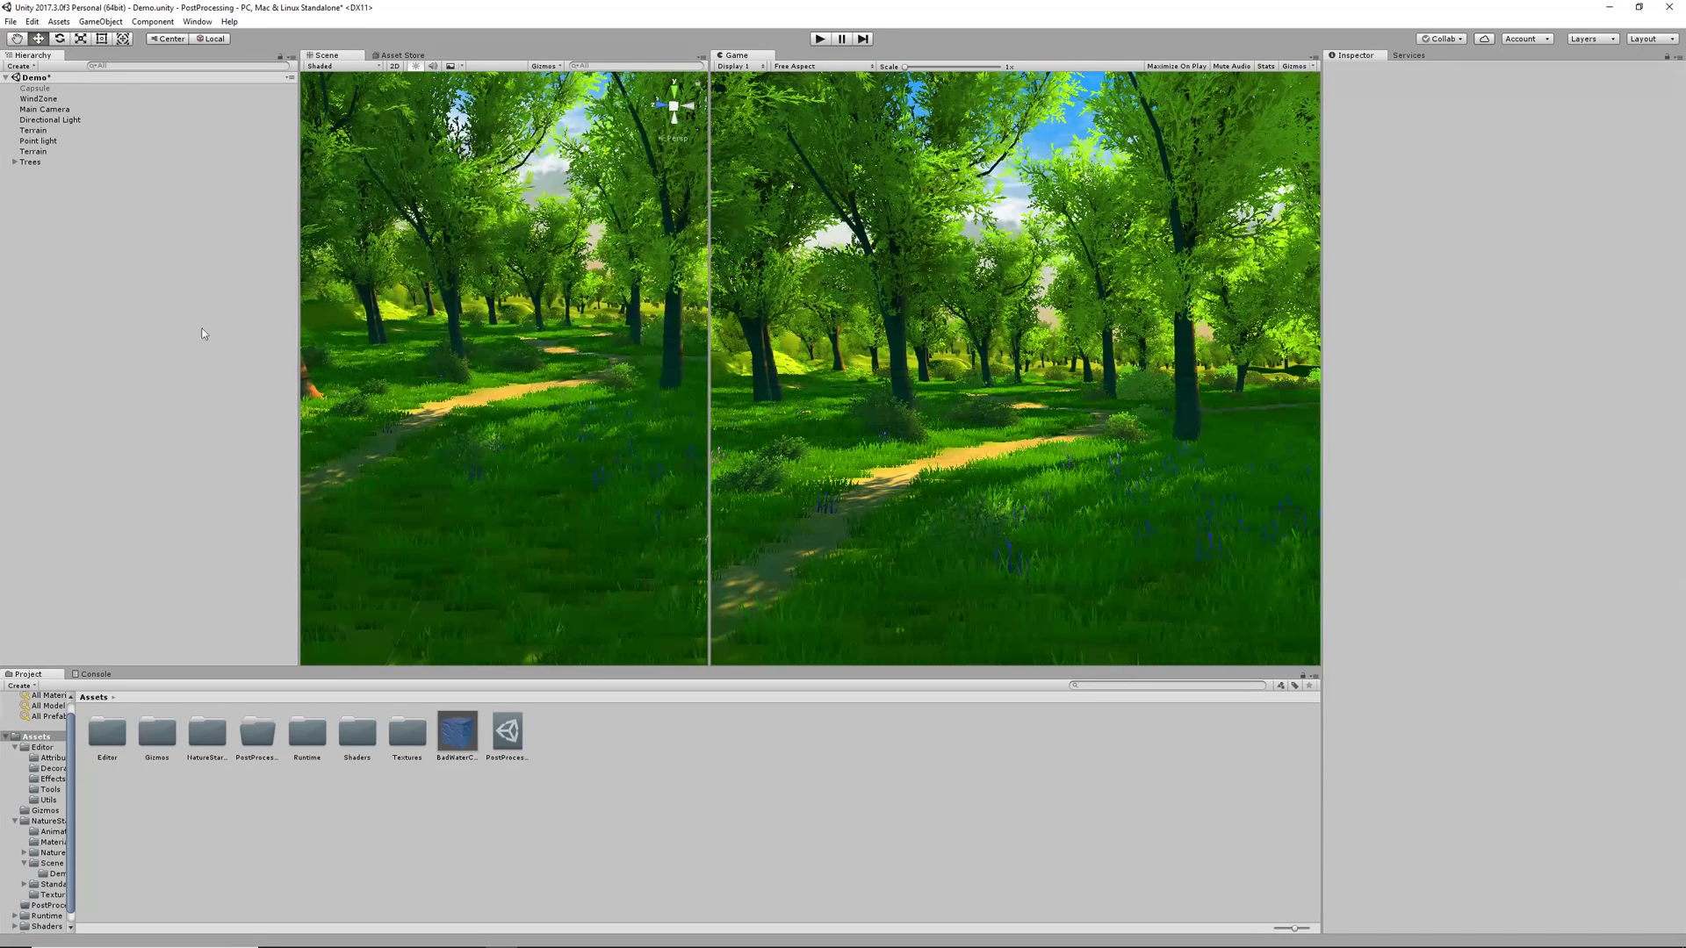
- Add a Post-process Layer component to the Main Camera
click(44, 108)
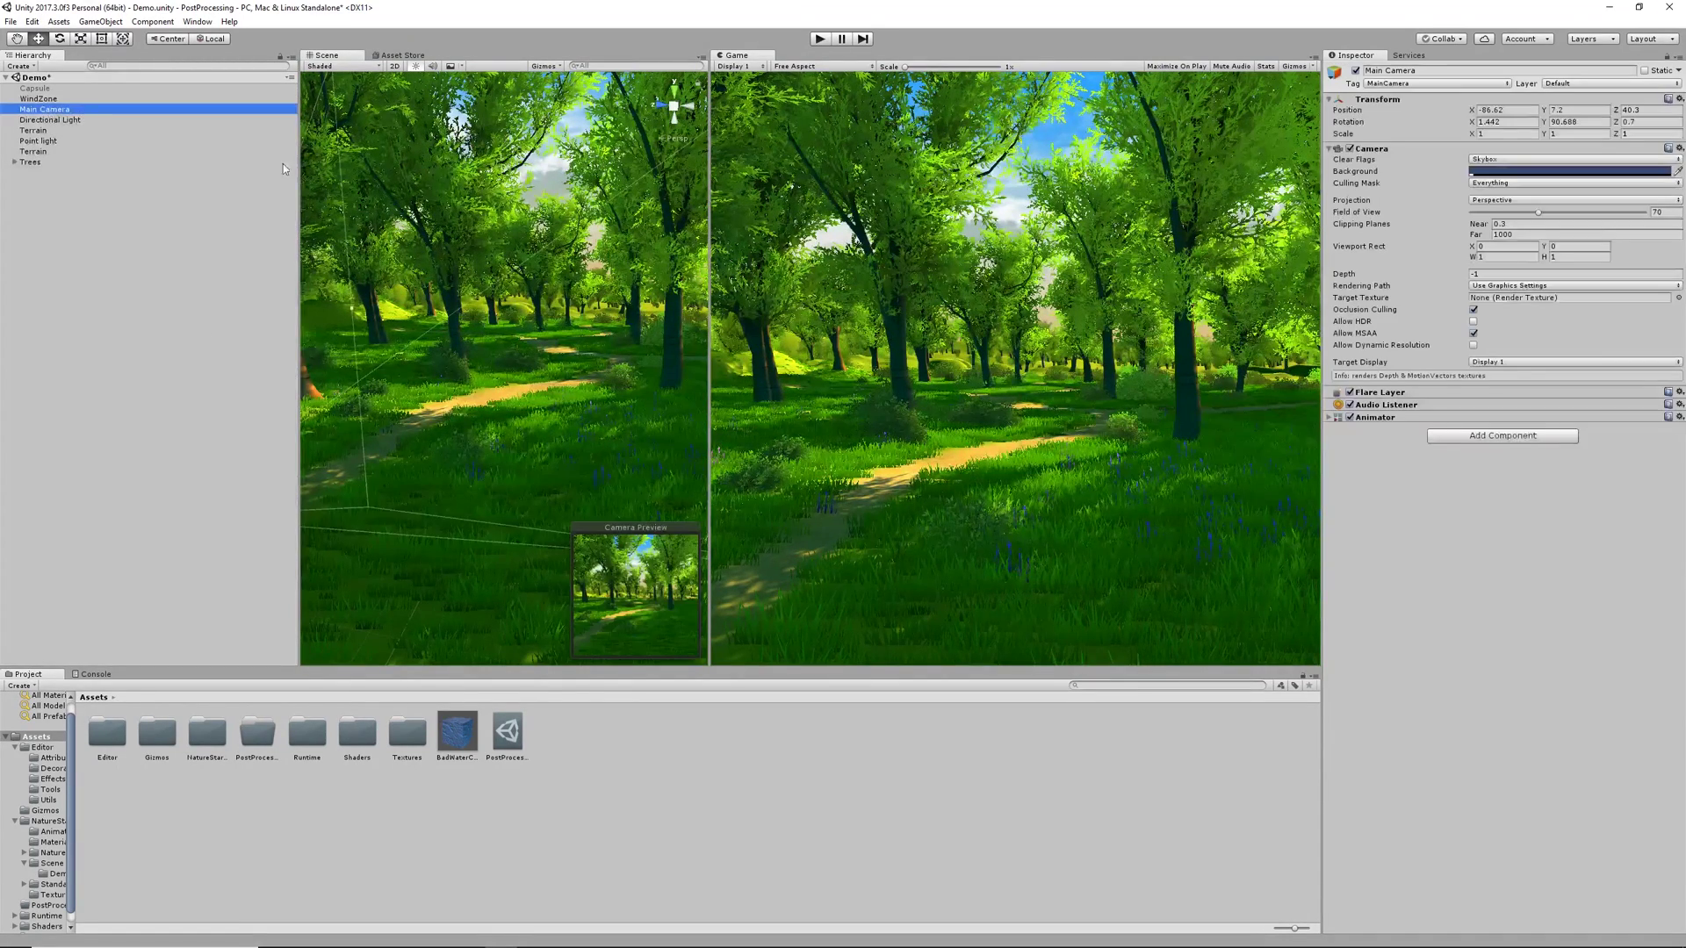
click(1492, 439)
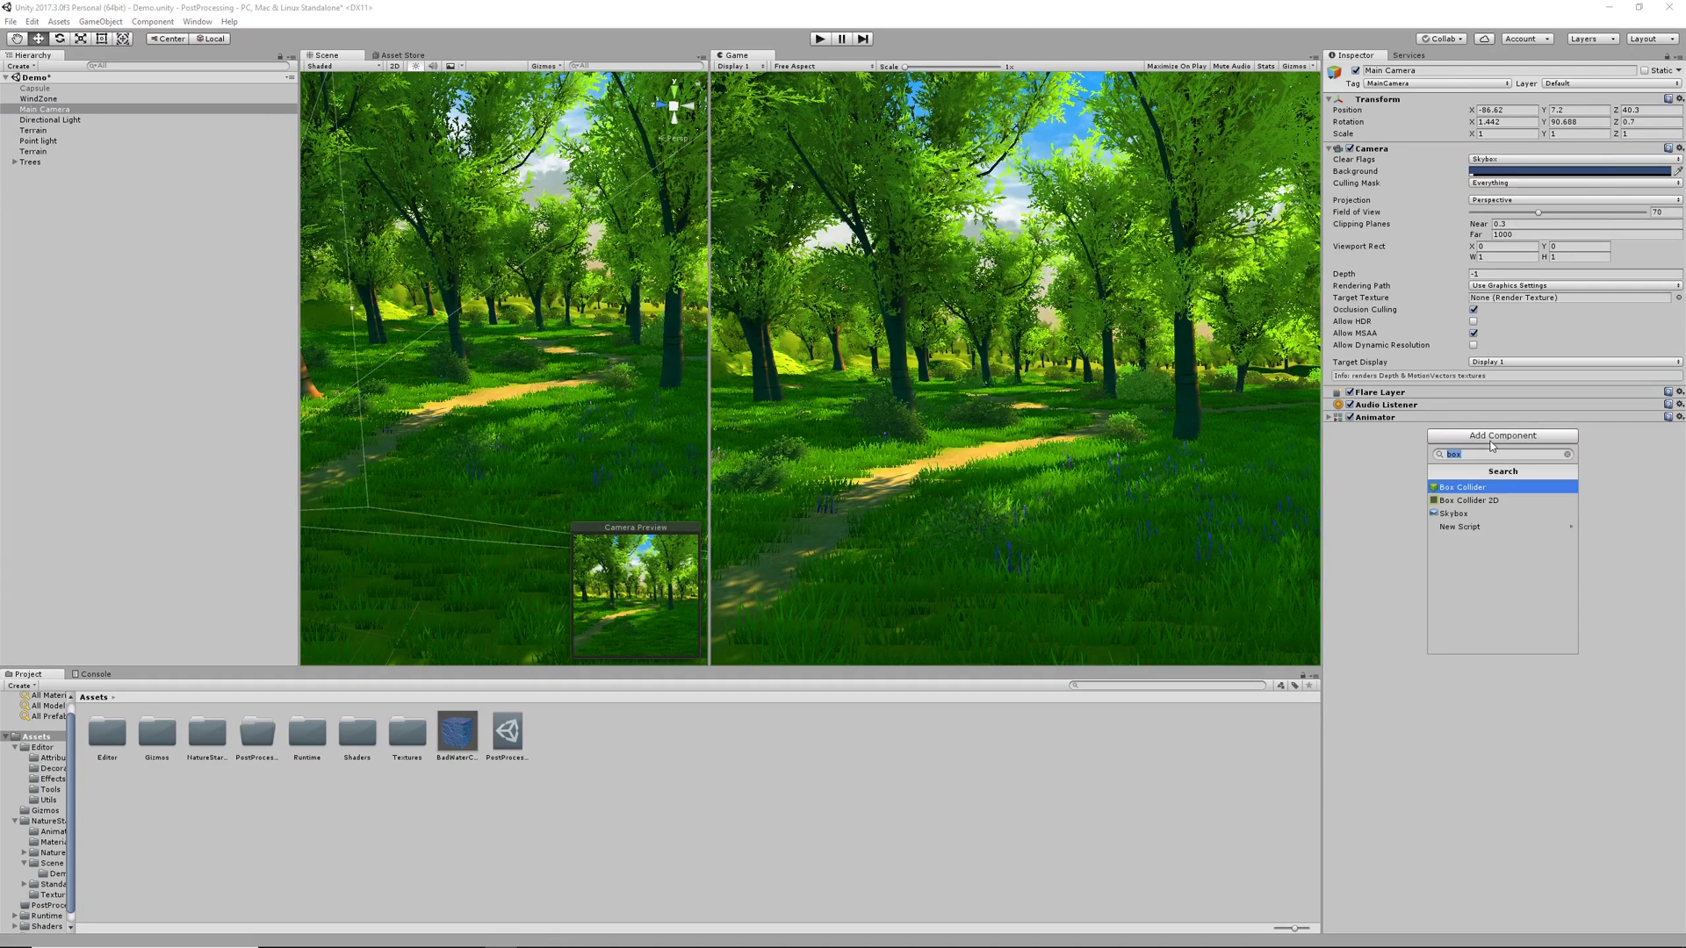
text(post)
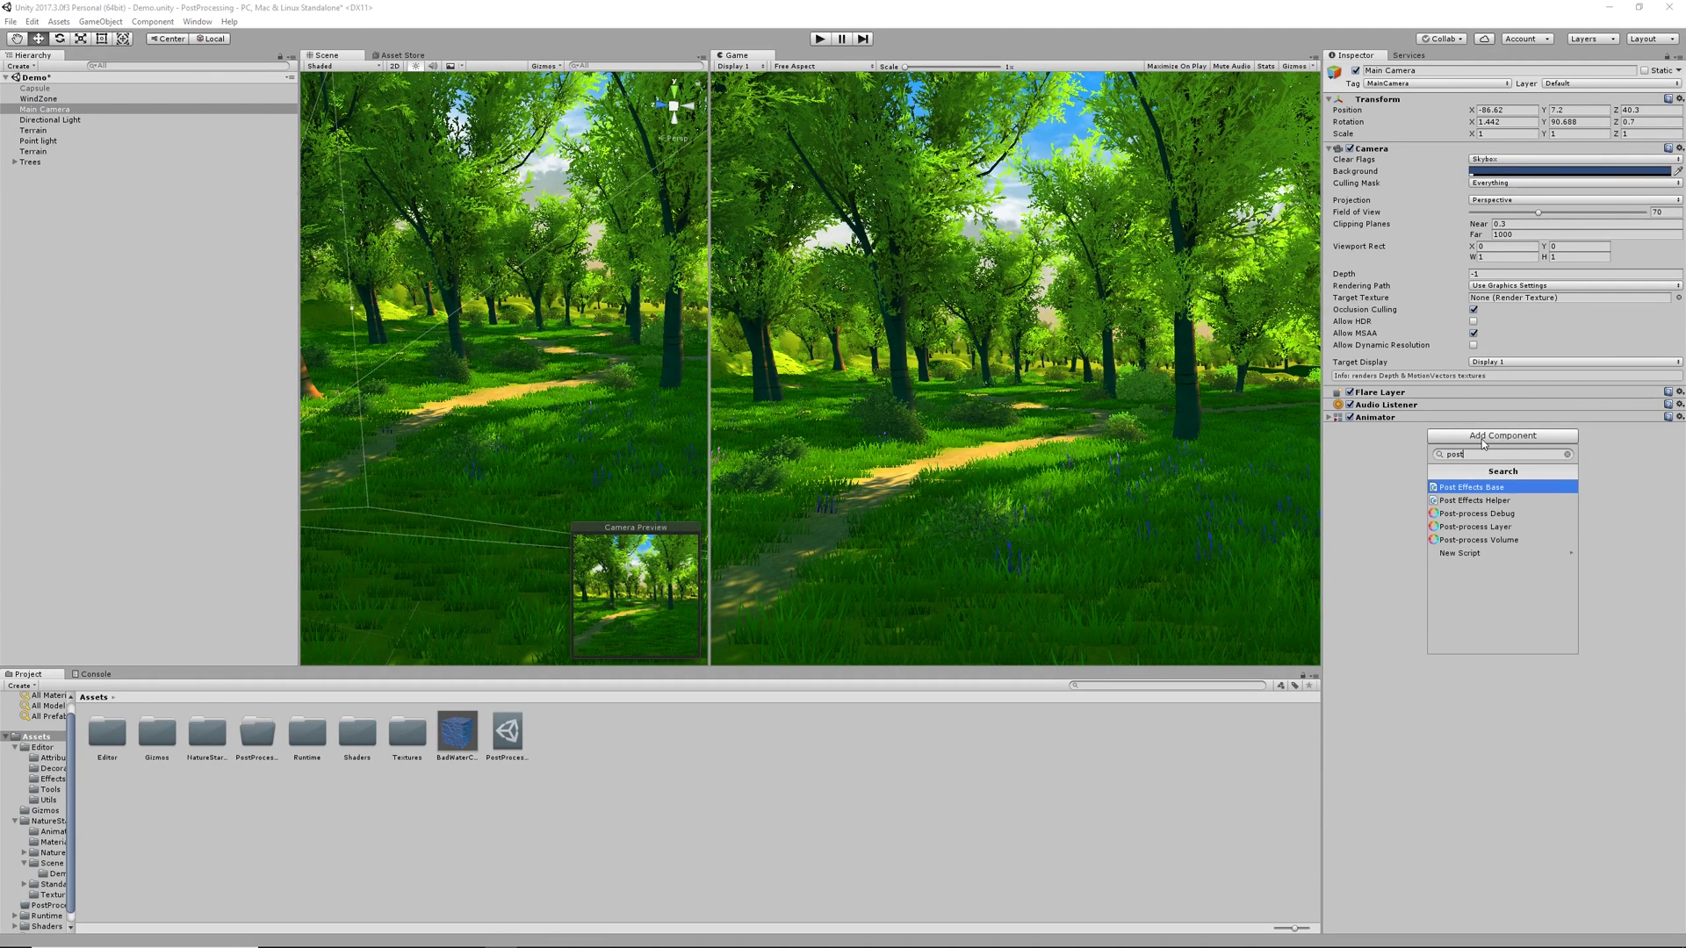
key(Down)
key(Down)
key(Down)
key(Return)
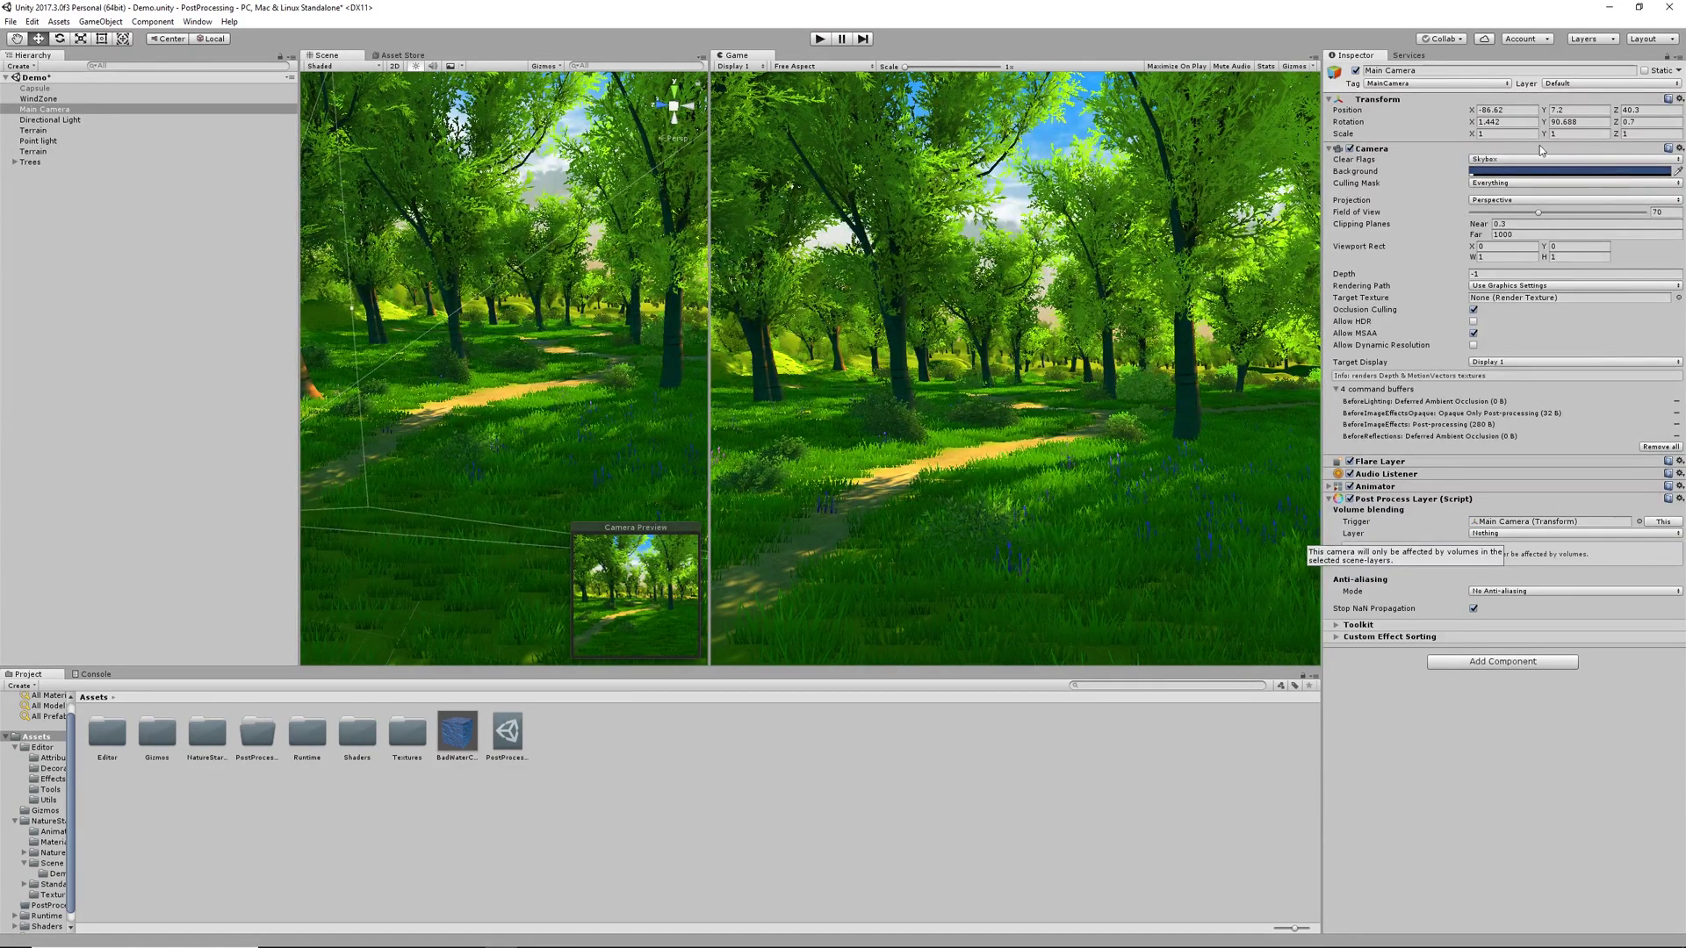
- Set the Post-process Layer's volume blending layer to Global
click(1590, 91)
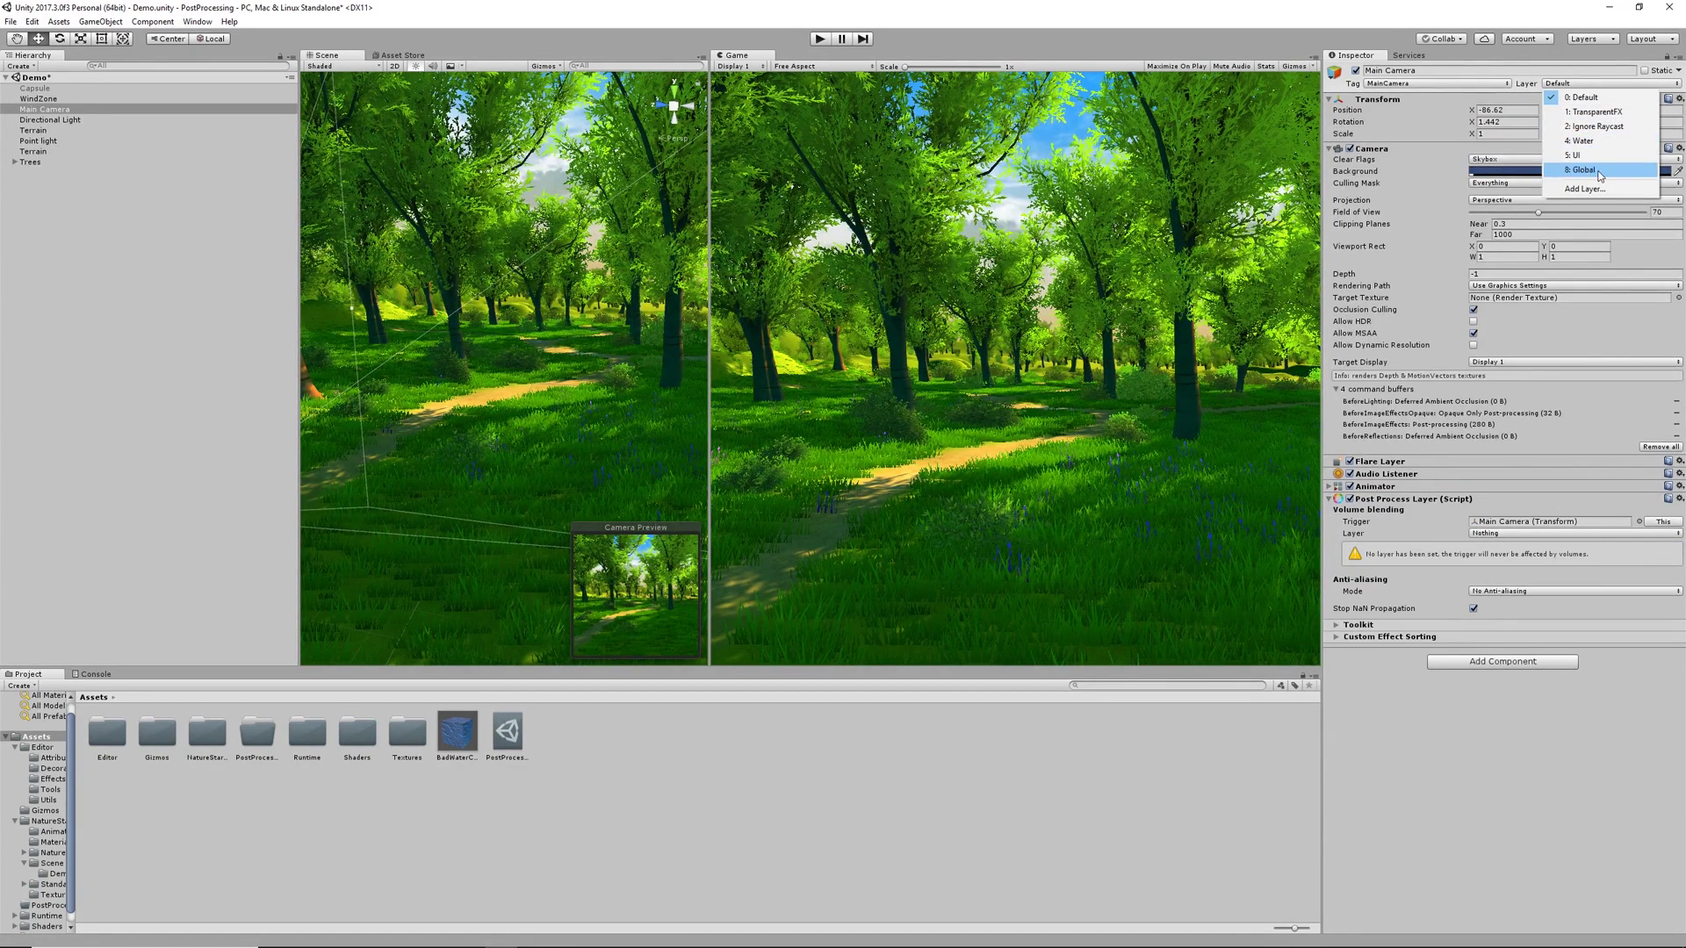
click(1505, 533)
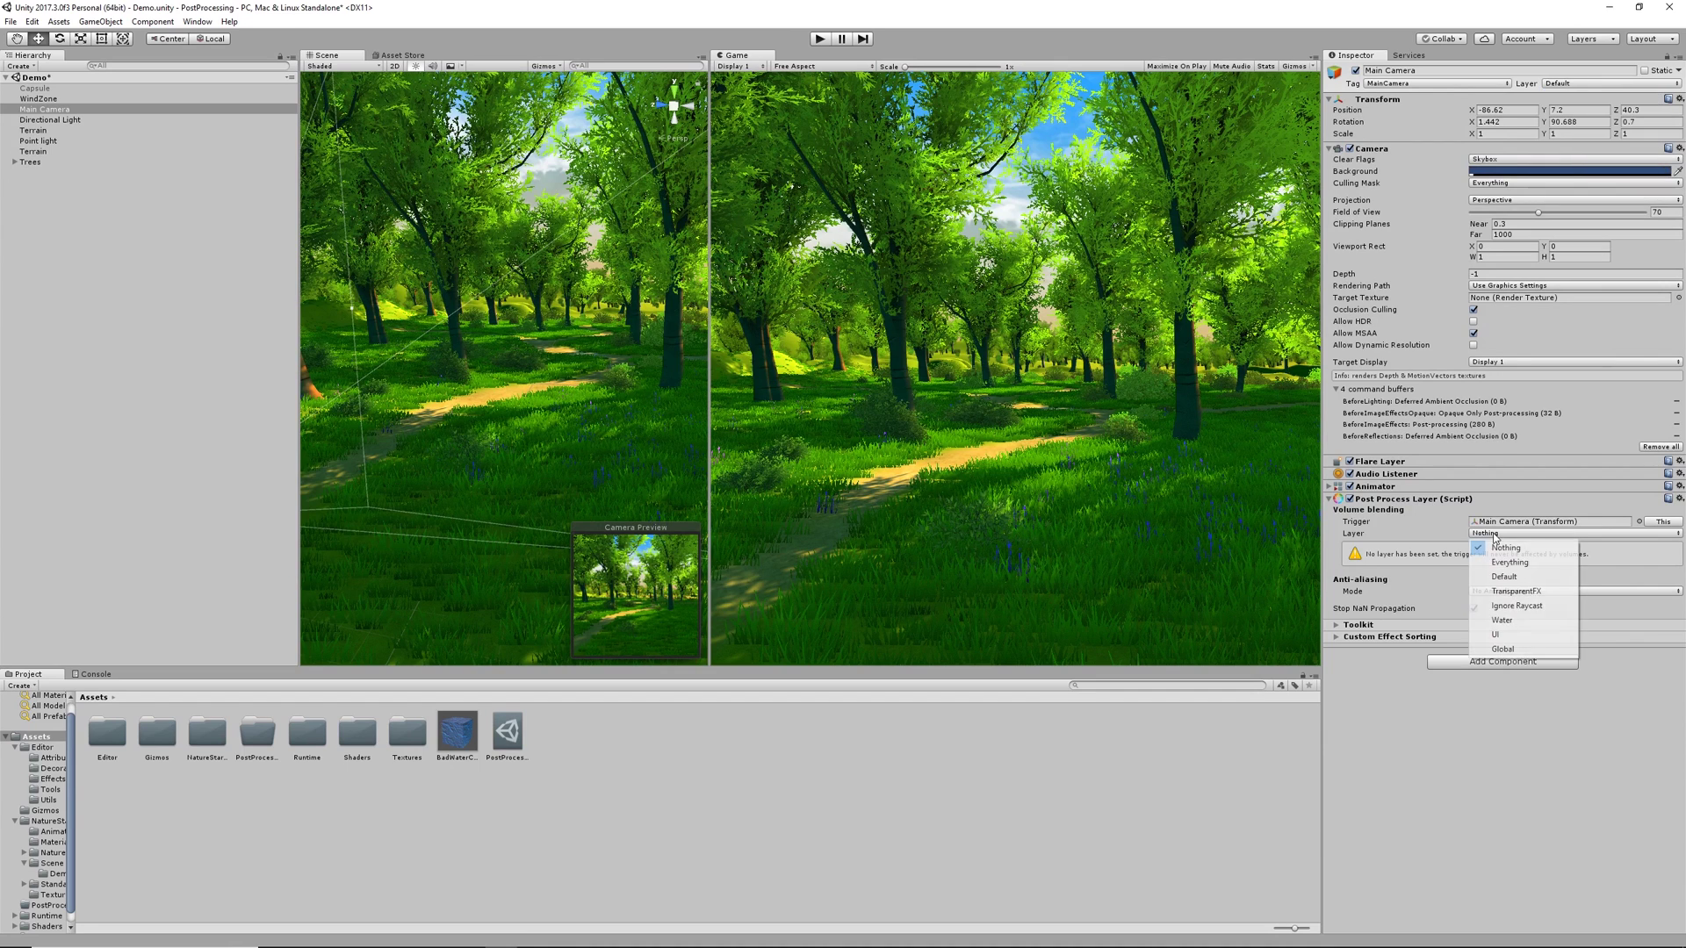
click(1517, 650)
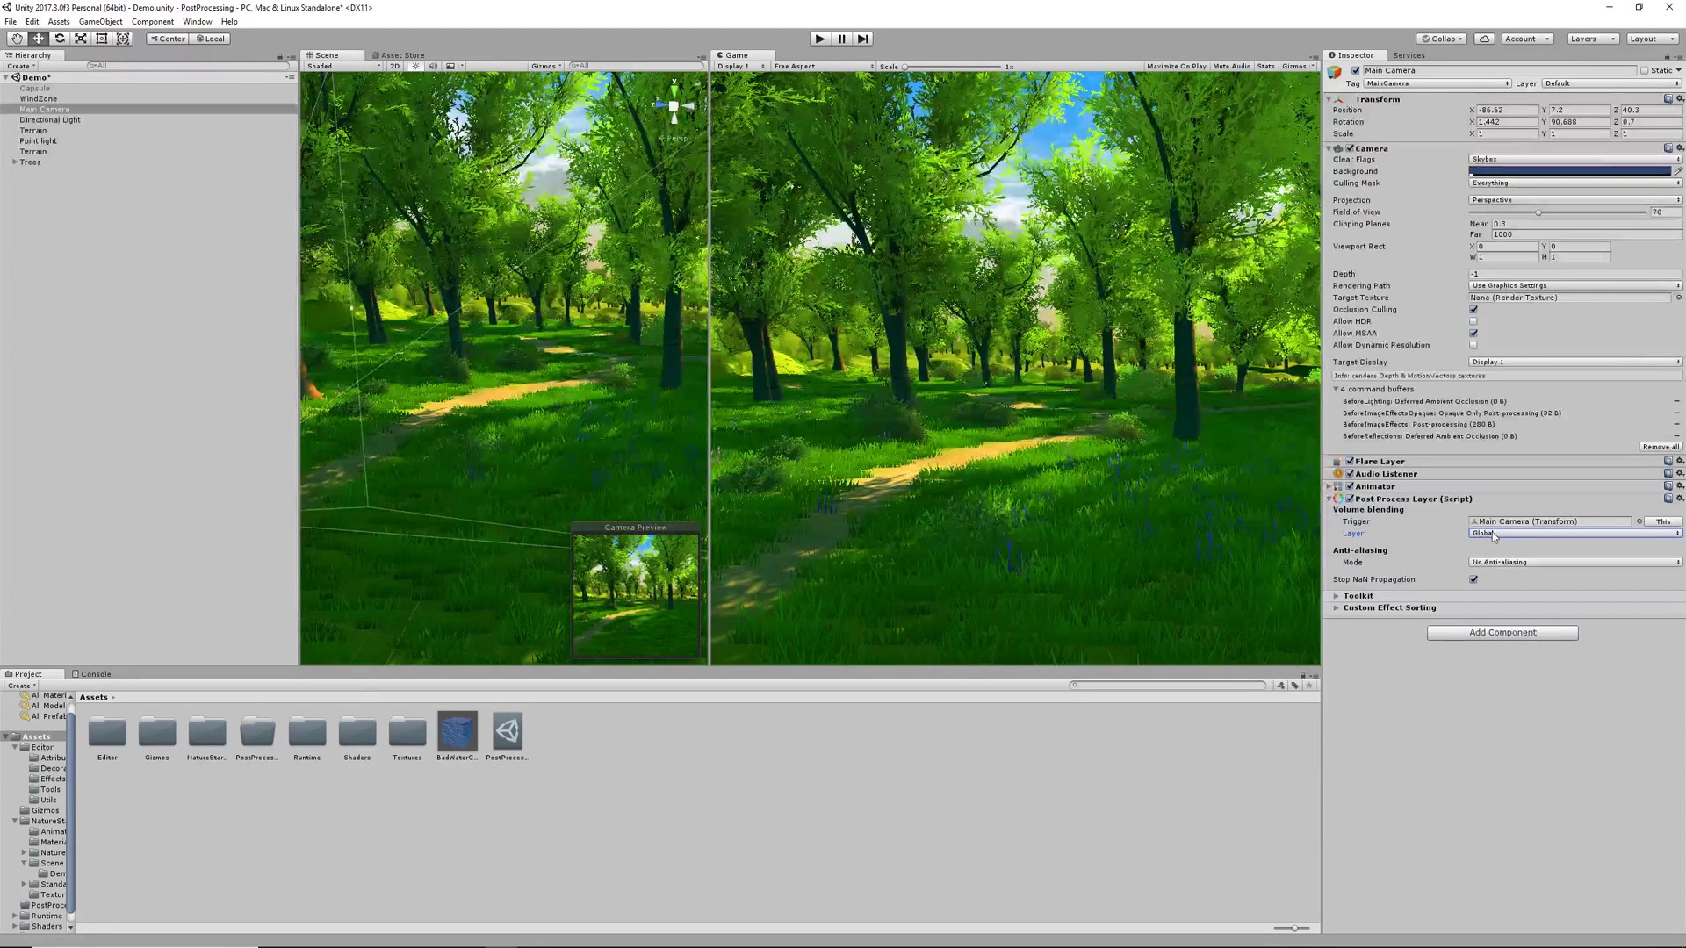
- Switch anti-aliasing to Temporal Anti-aliasing (TAA) and run the scene to test it
click(1479, 562)
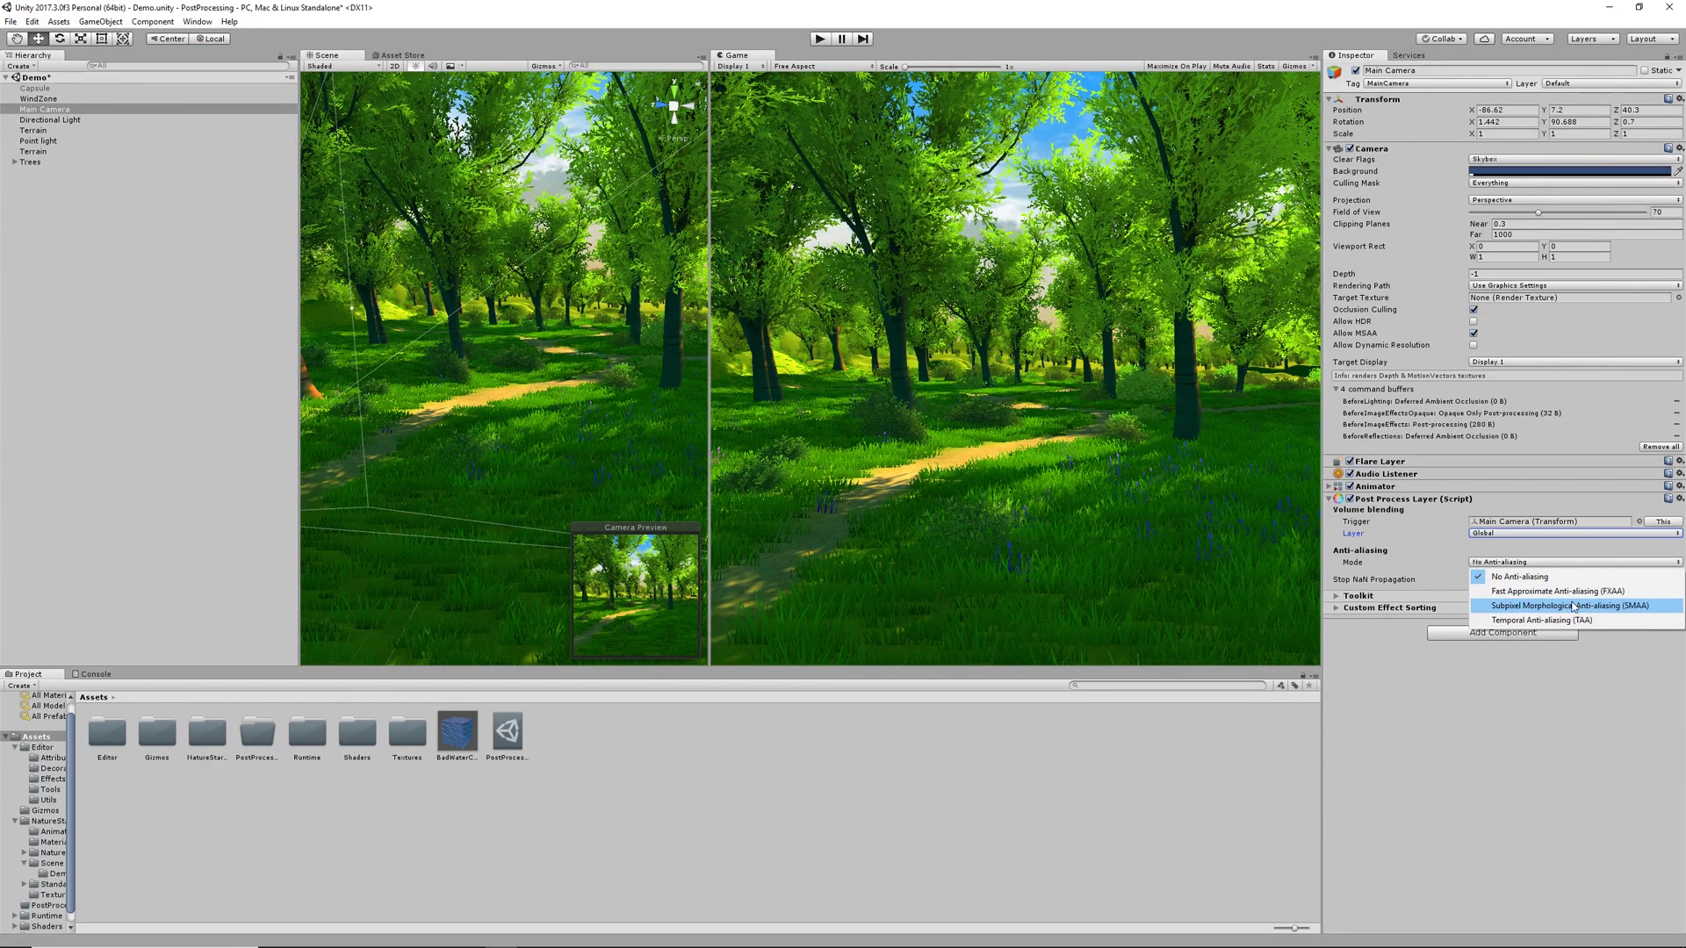
click(1531, 621)
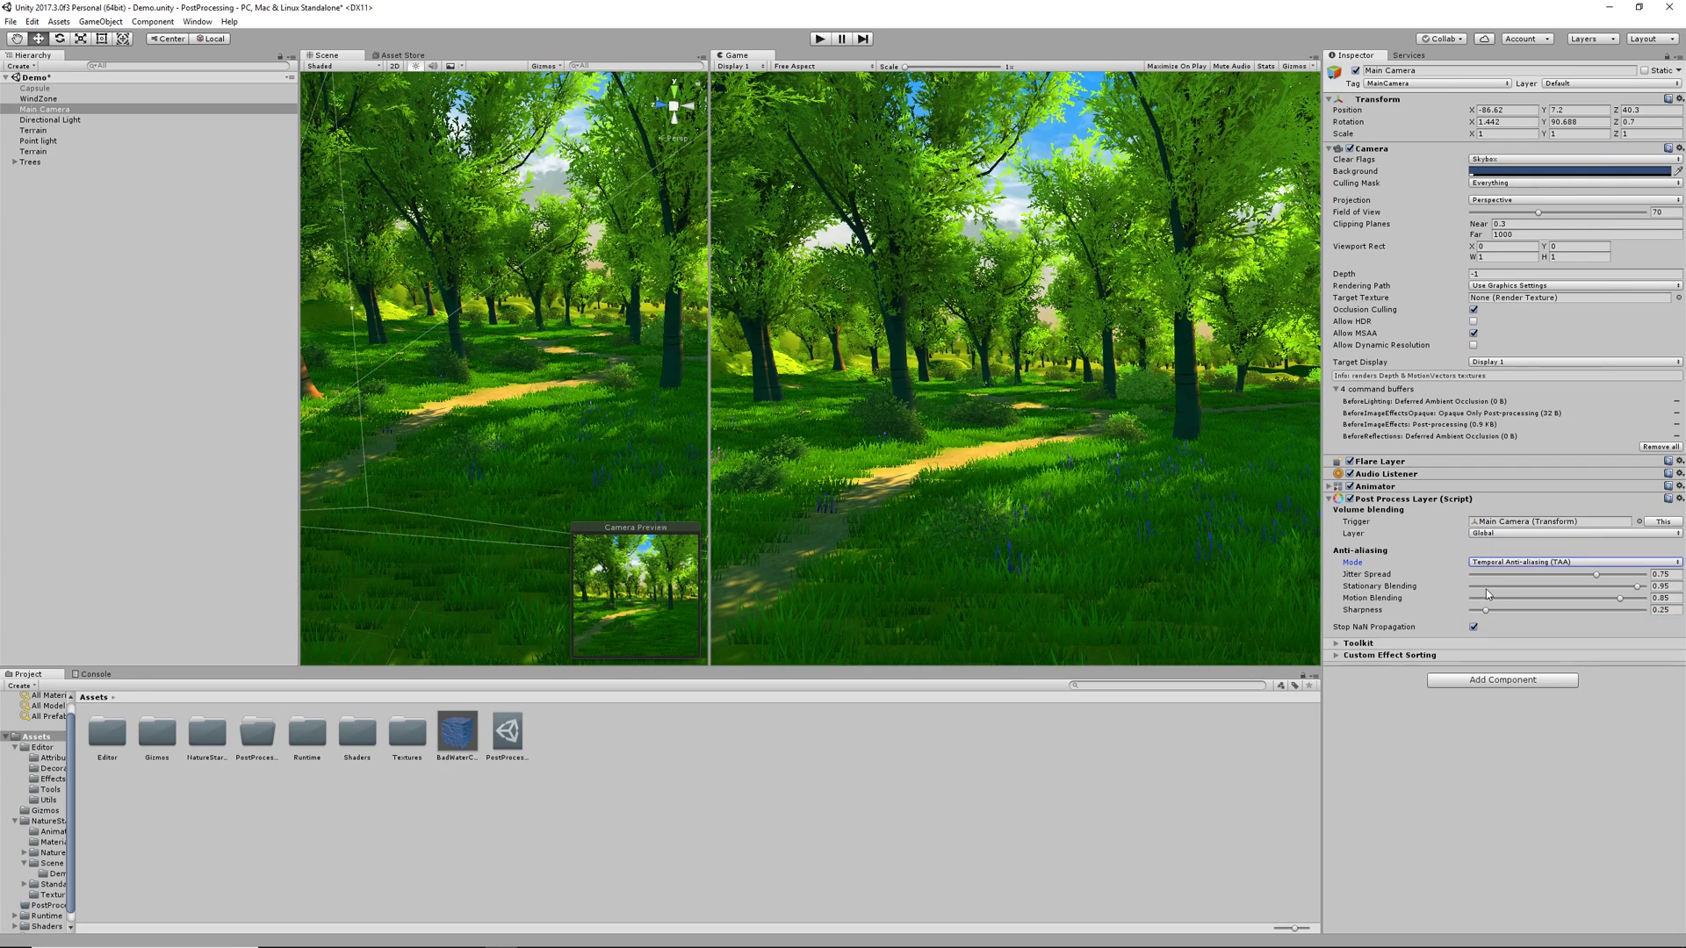
click(819, 39)
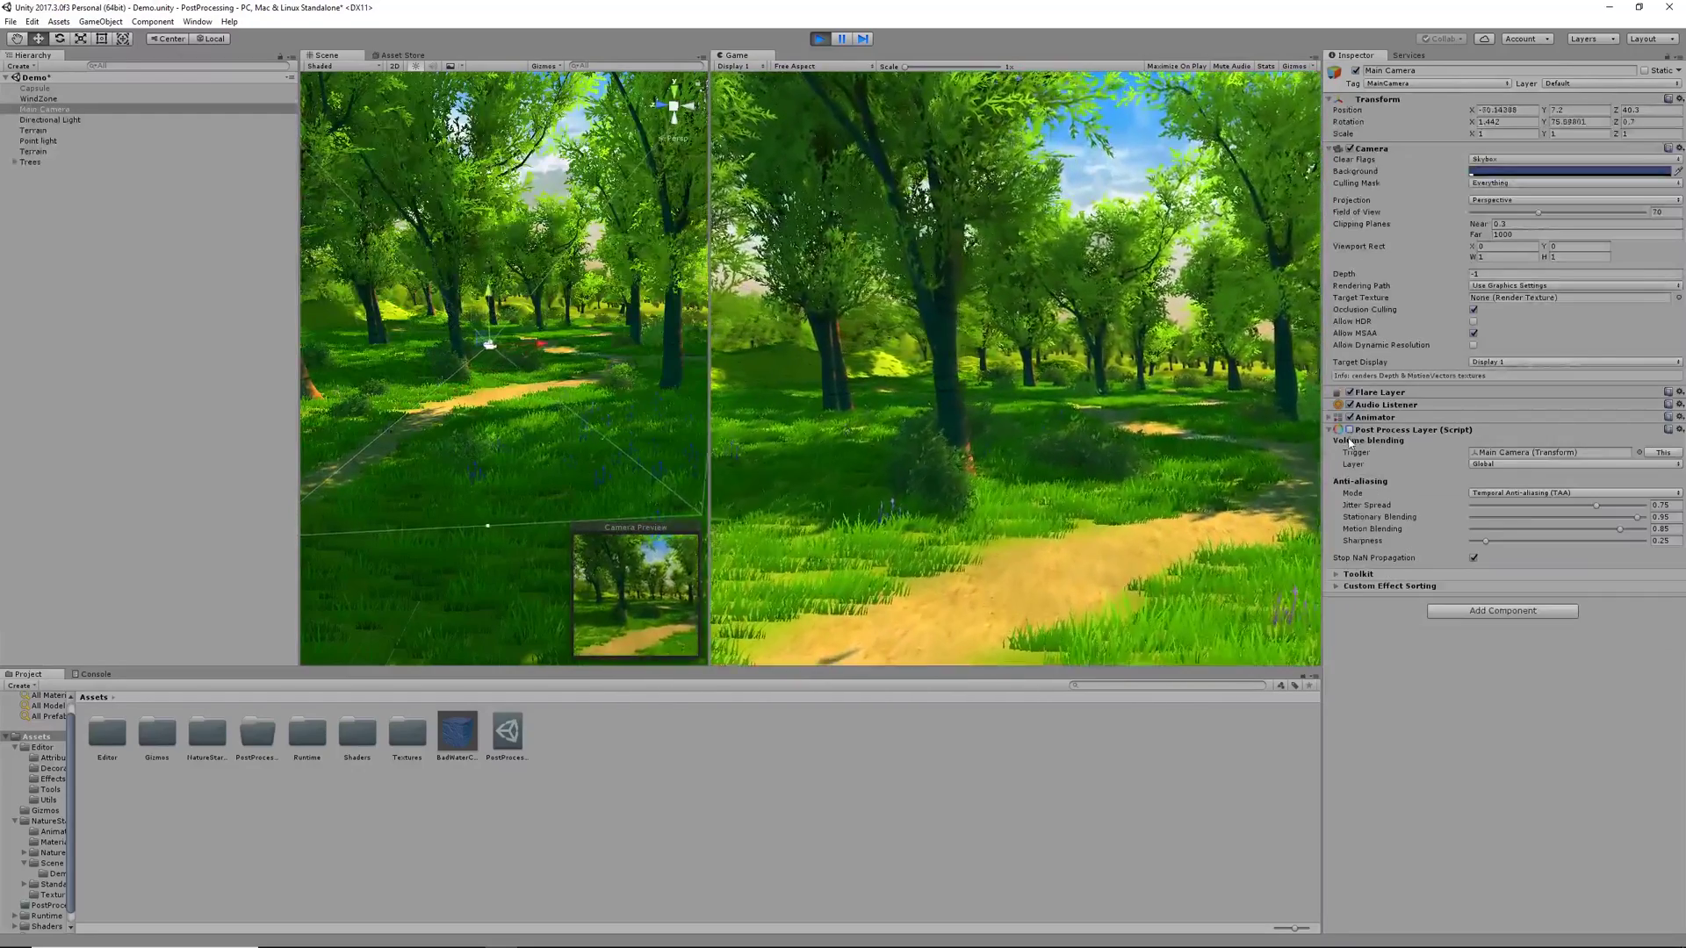
- Compare FXAA and post-processing off during play, then return anti-aliasing to TAA
click(1512, 562)
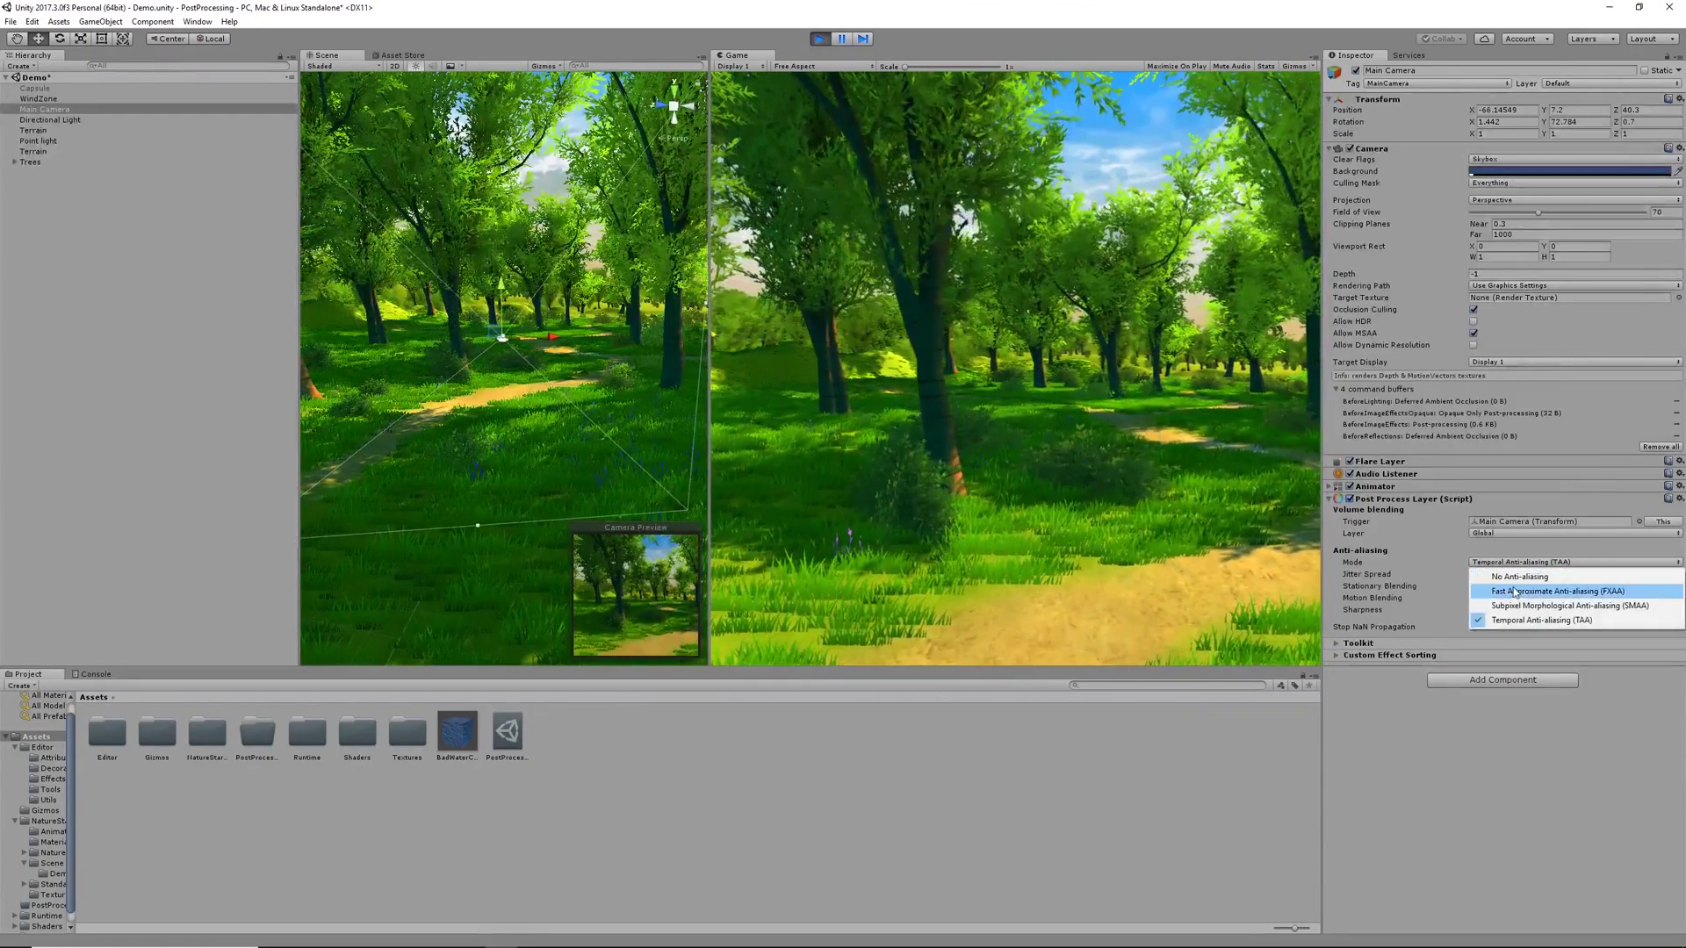
click(1515, 585)
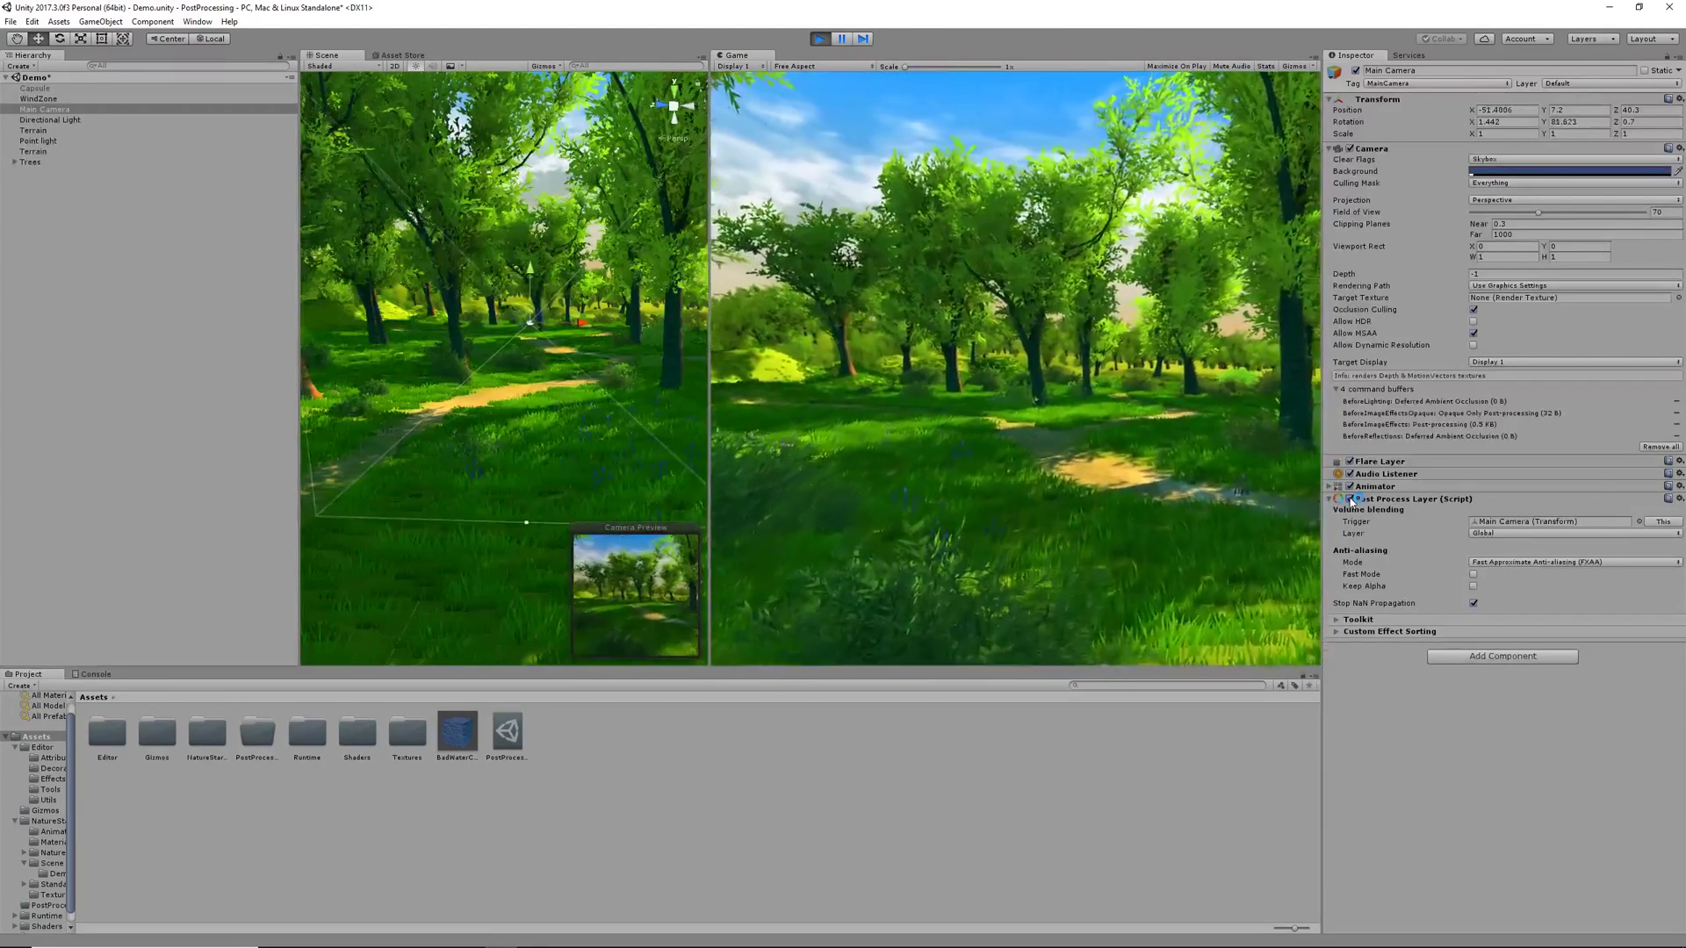
click(1350, 499)
click(1350, 429)
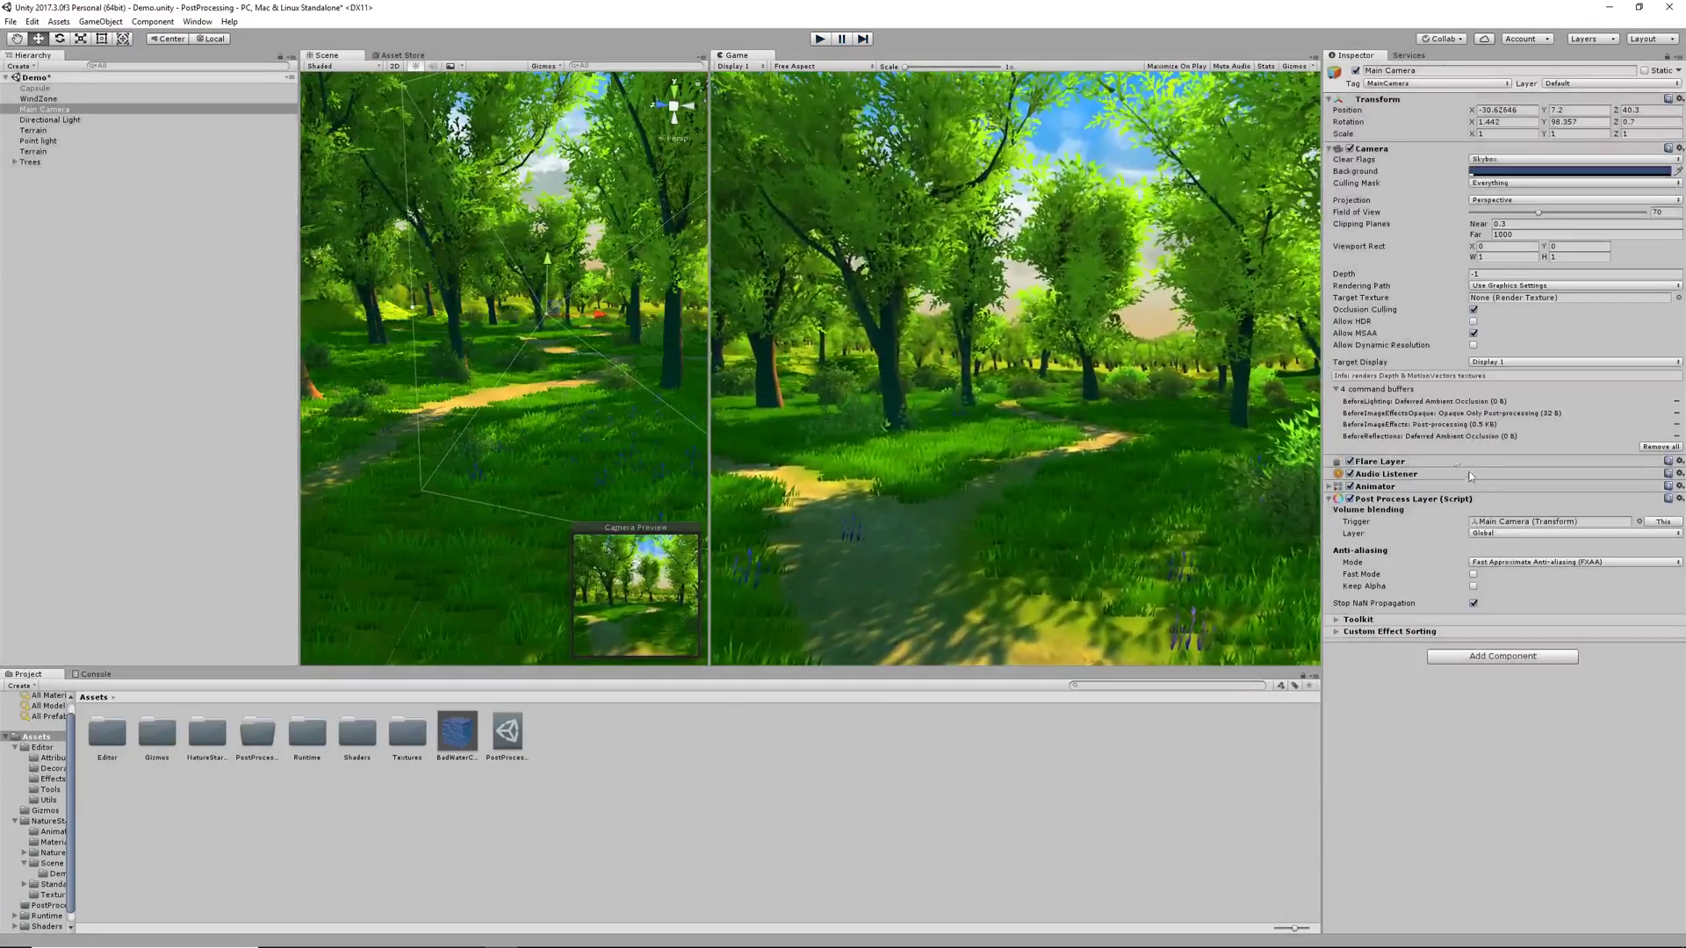
click(1497, 562)
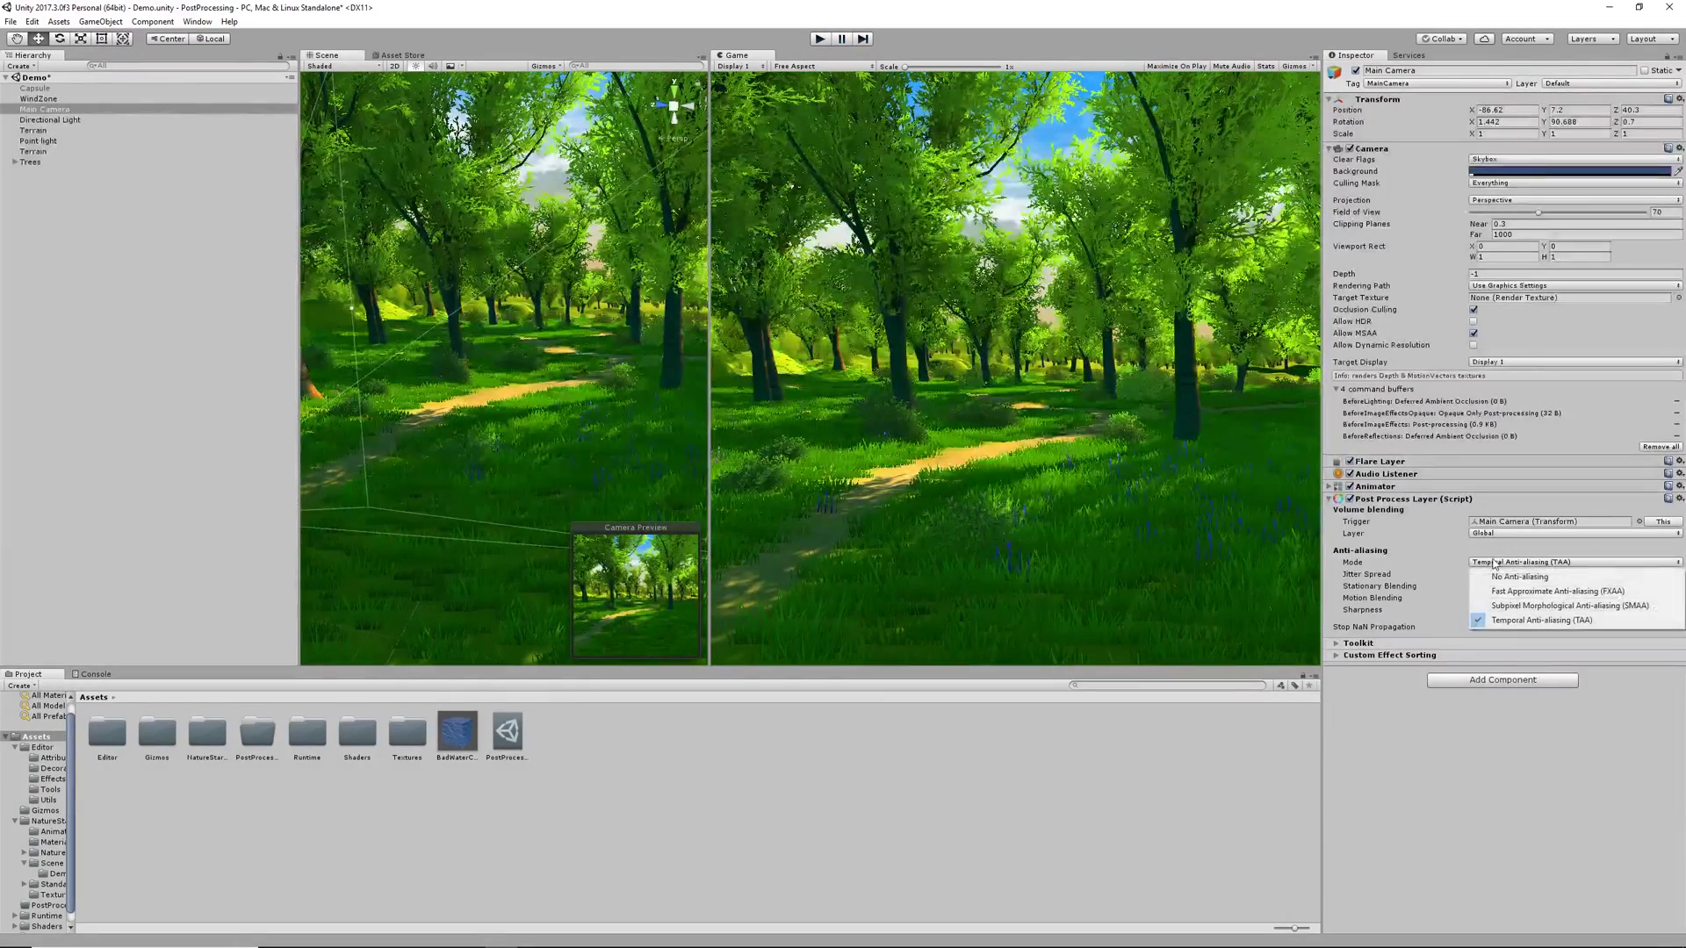
click(1475, 620)
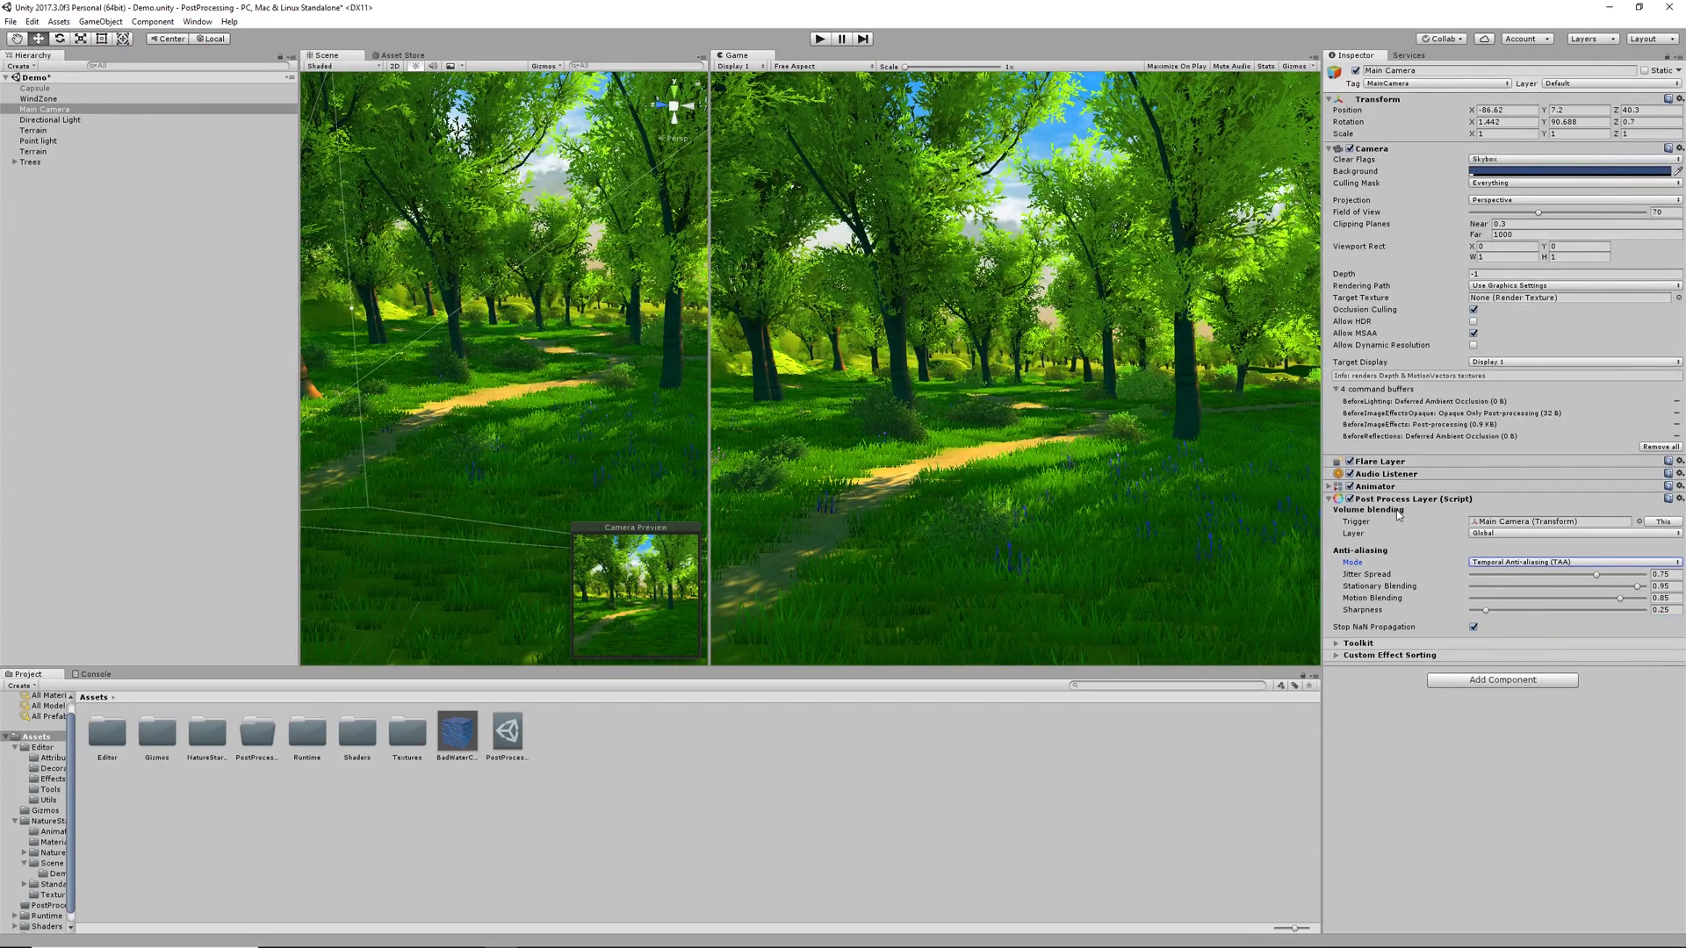
- Create an empty GameObject named PostProcessing_Global and add a Post-process Volume to it
click(44, 209)
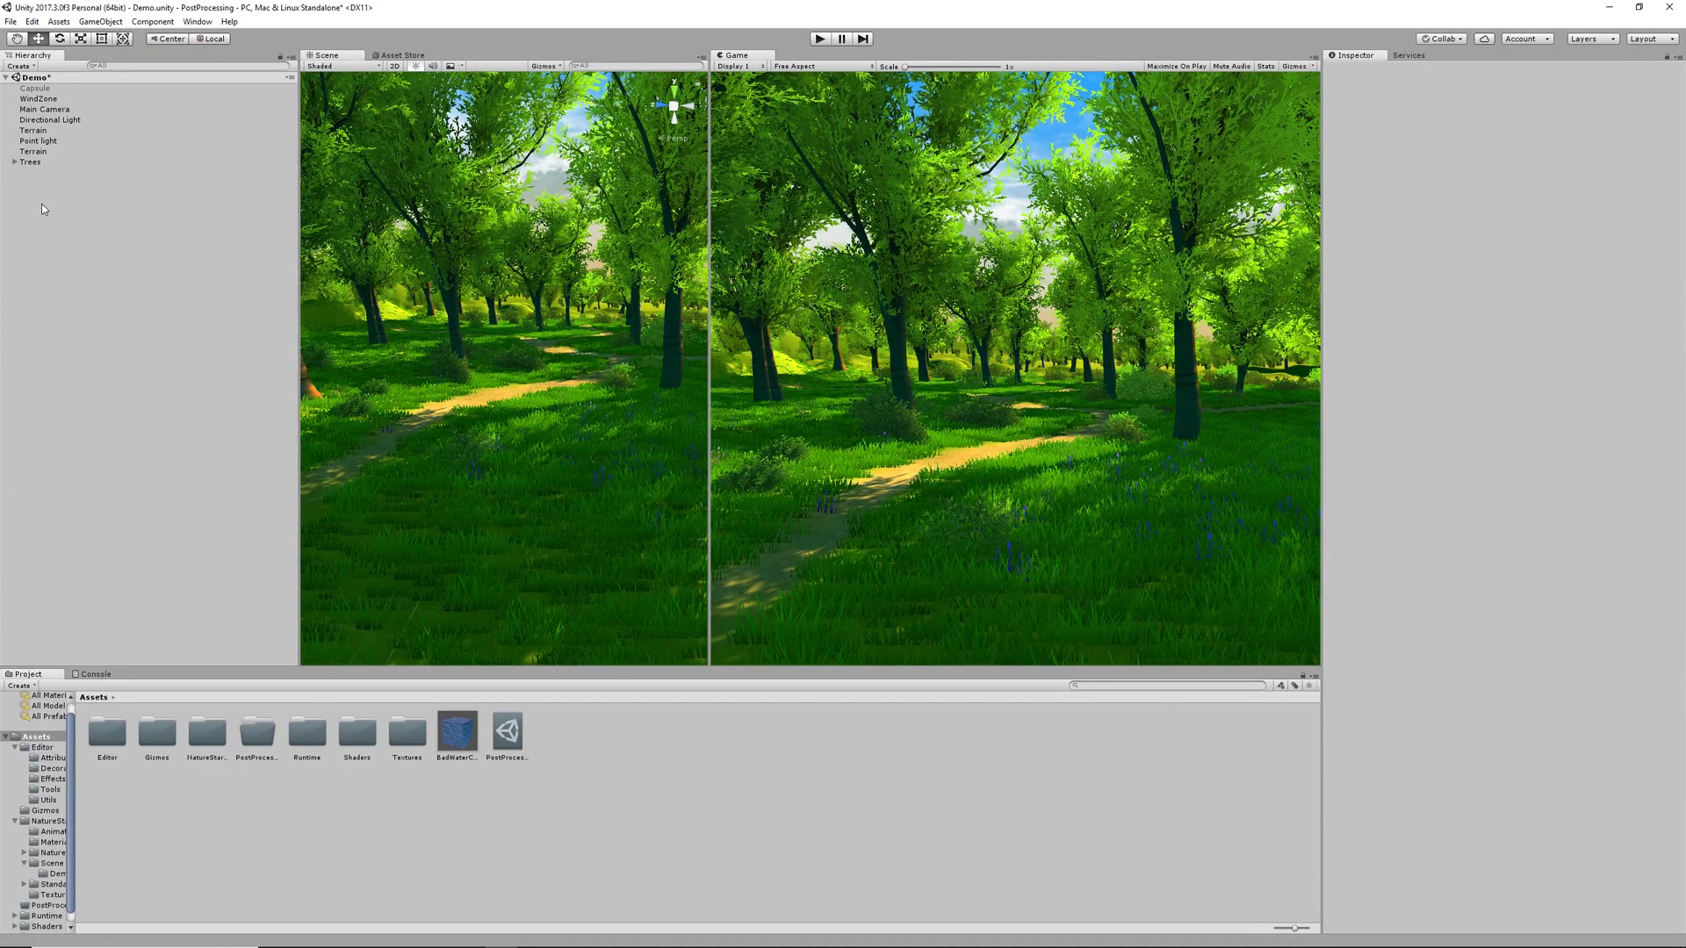
right_click(44, 208)
click(104, 314)
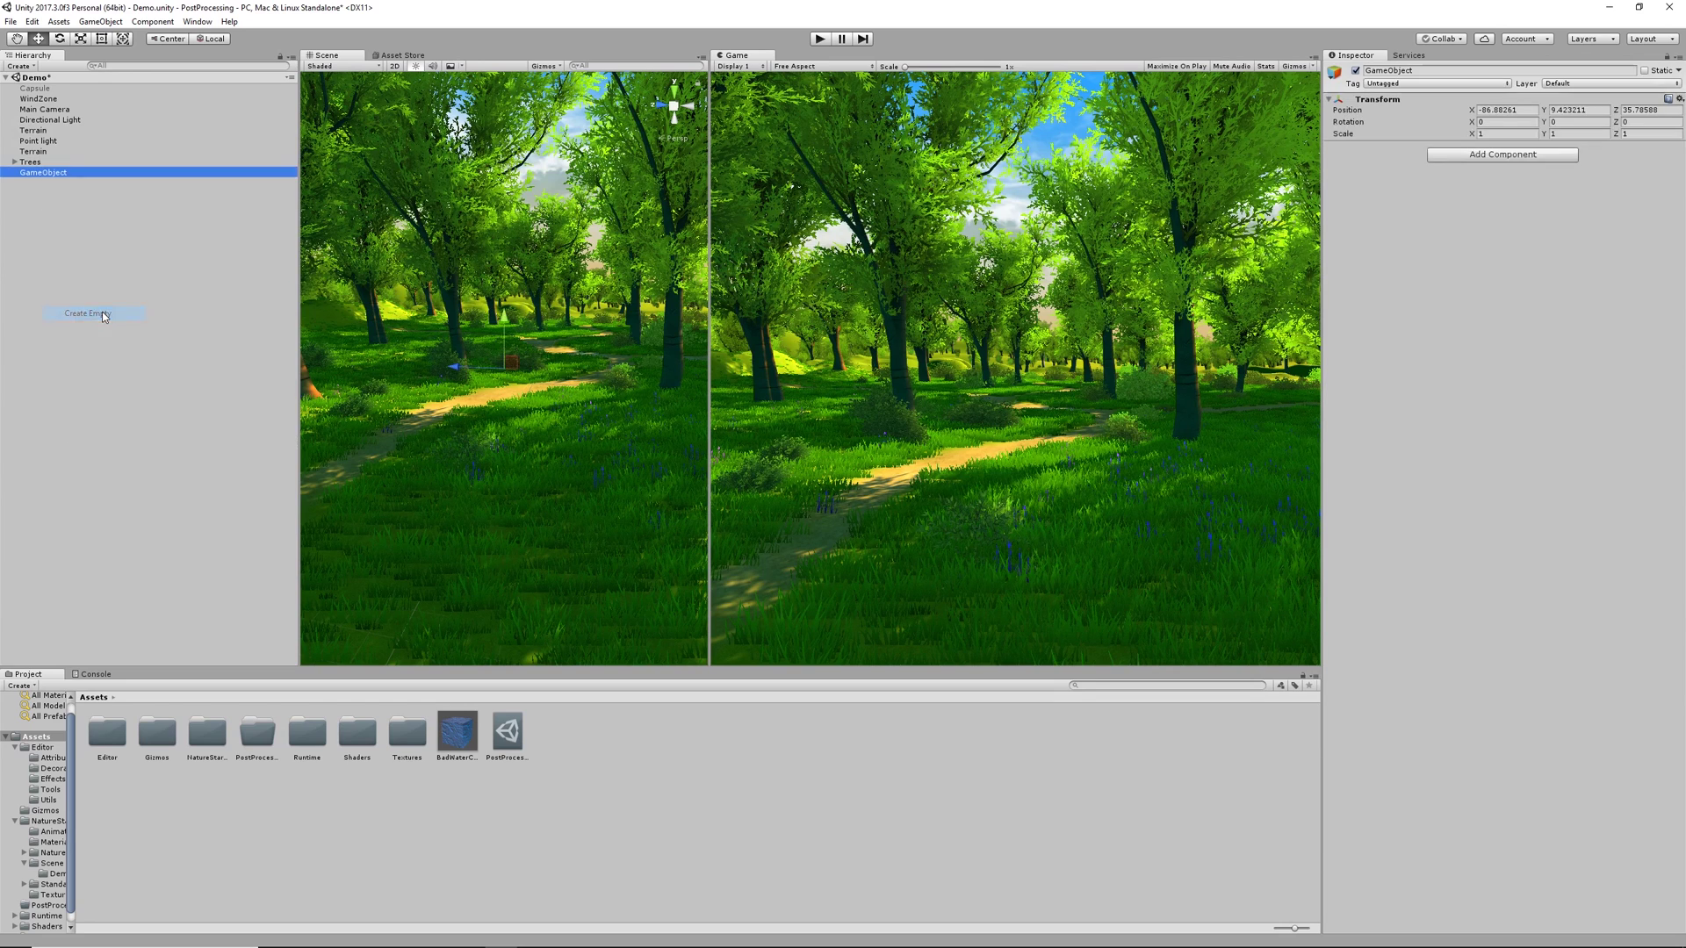
click(49, 173)
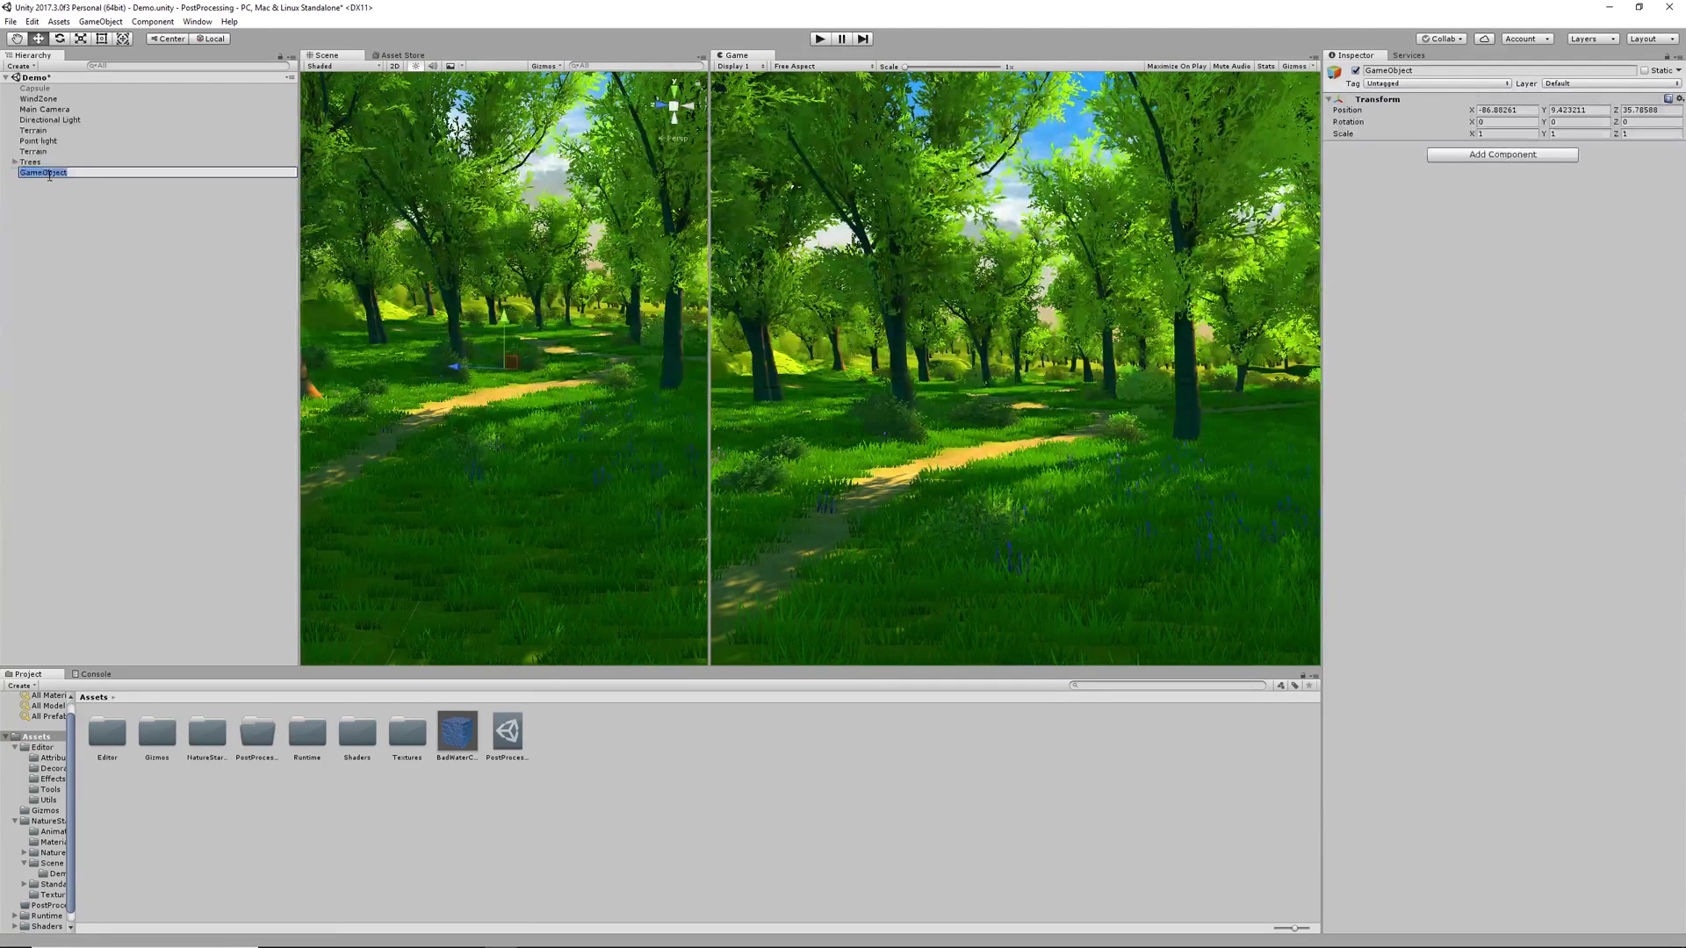
text(PostProcessing_Global)
key(Return)
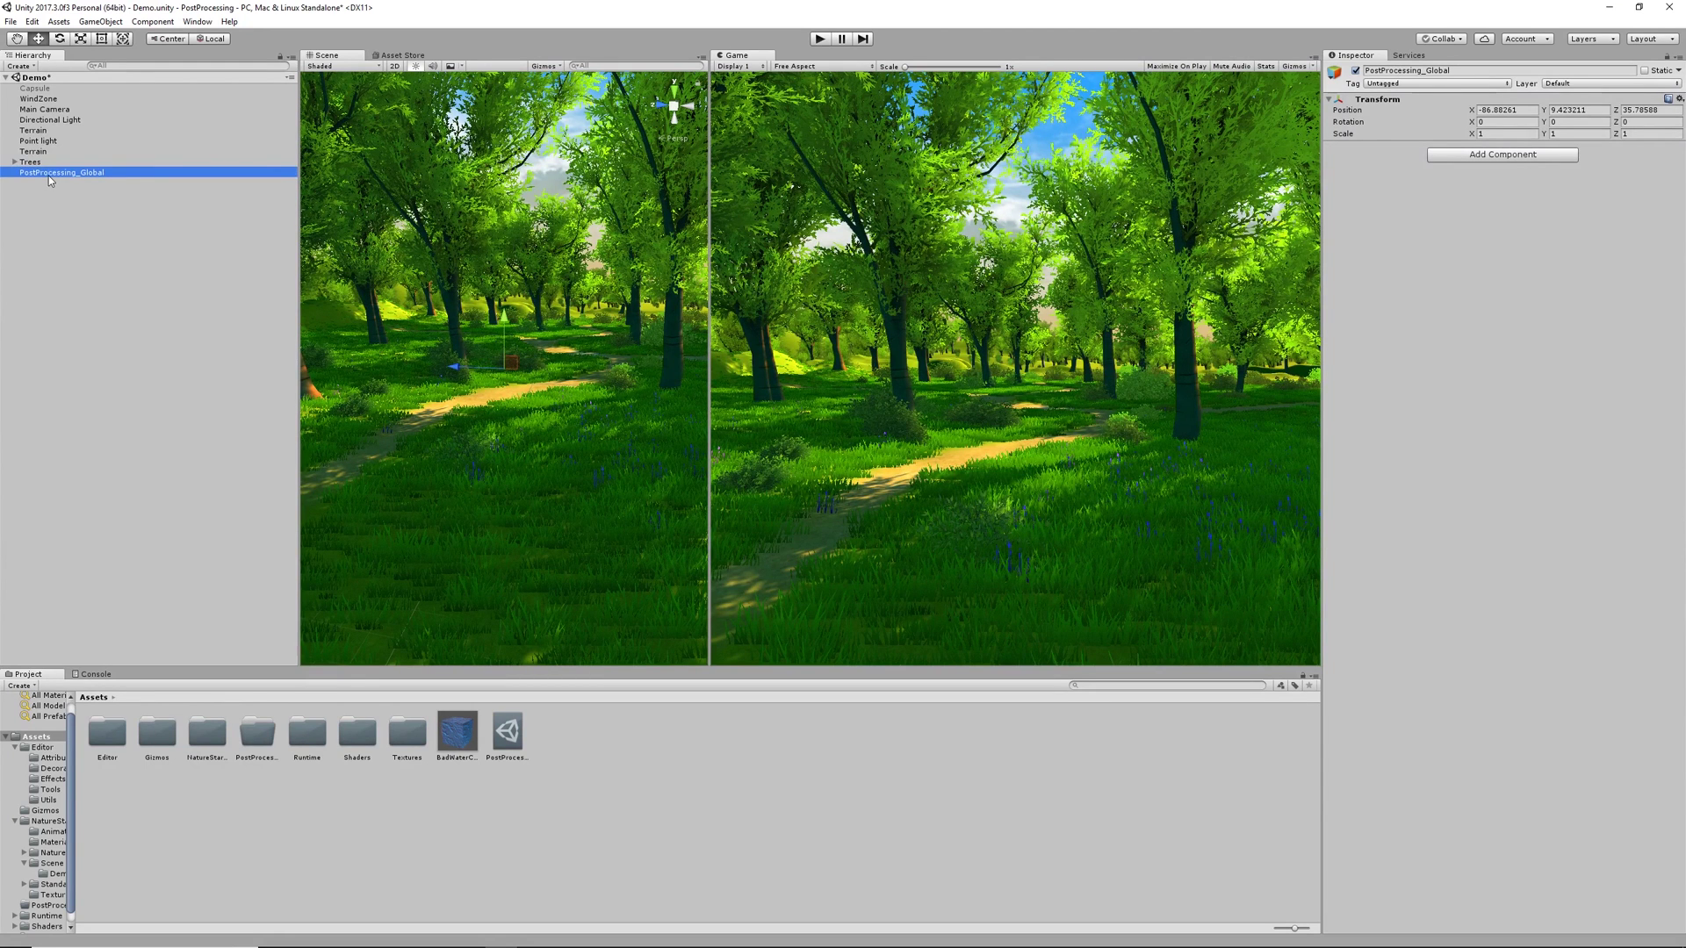
click(1483, 158)
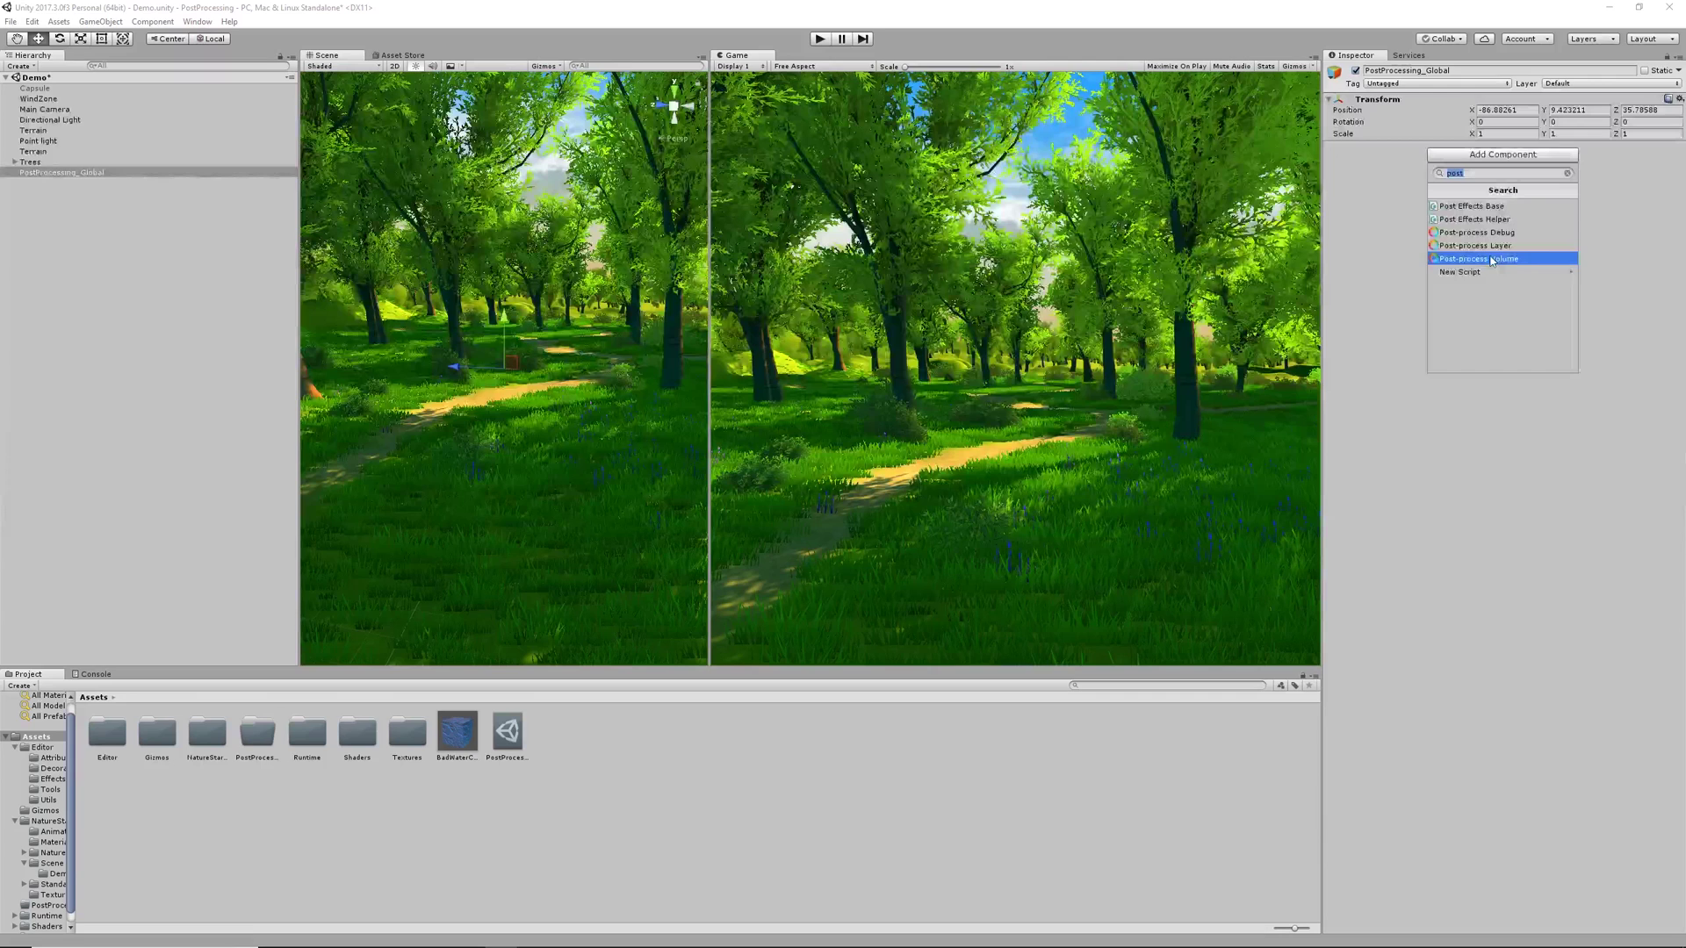
click(1520, 262)
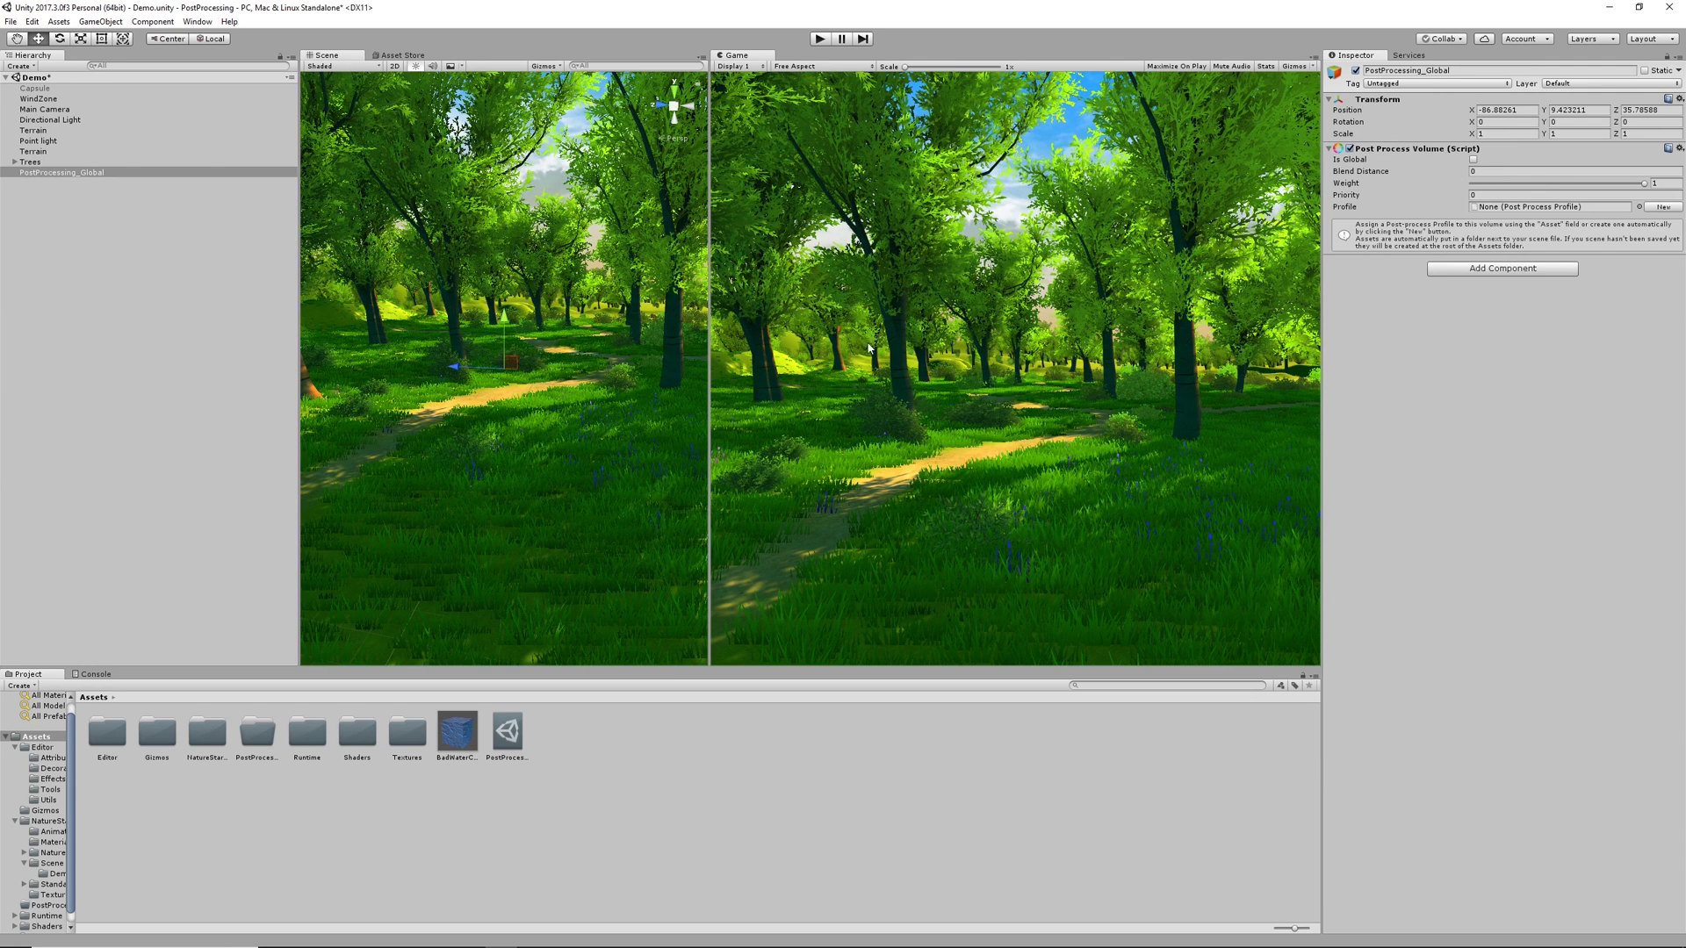
- Add a Box Collider to the volume object and widen it to about 2.2 along X
click(1502, 268)
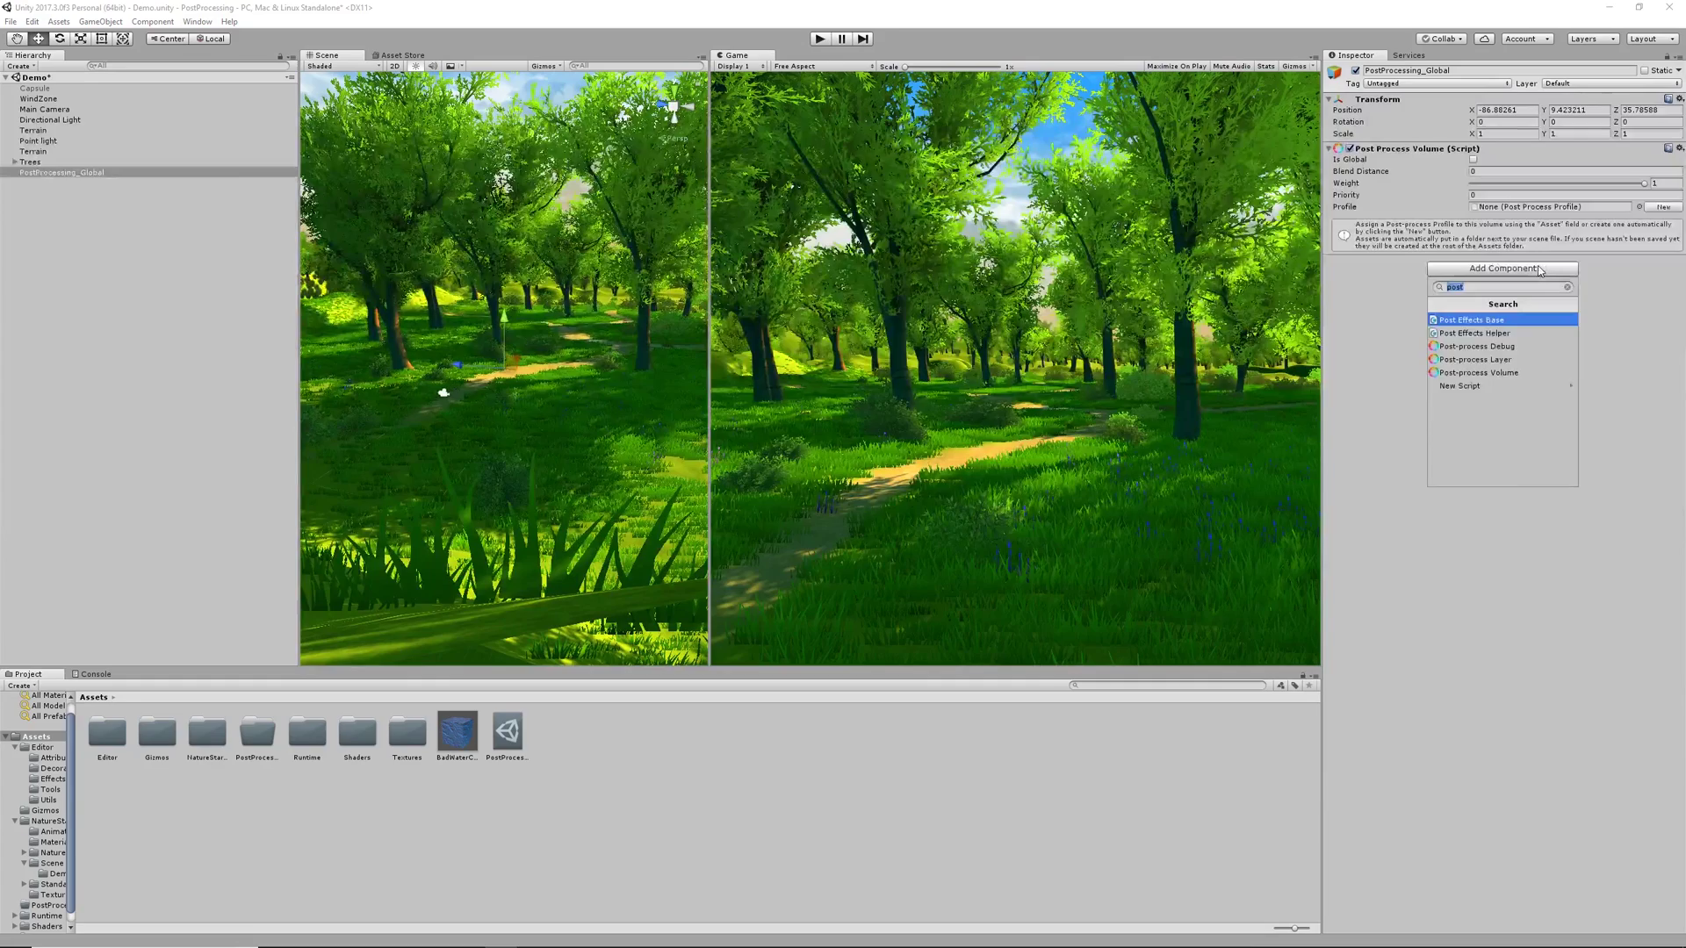
text(box)
key(Return)
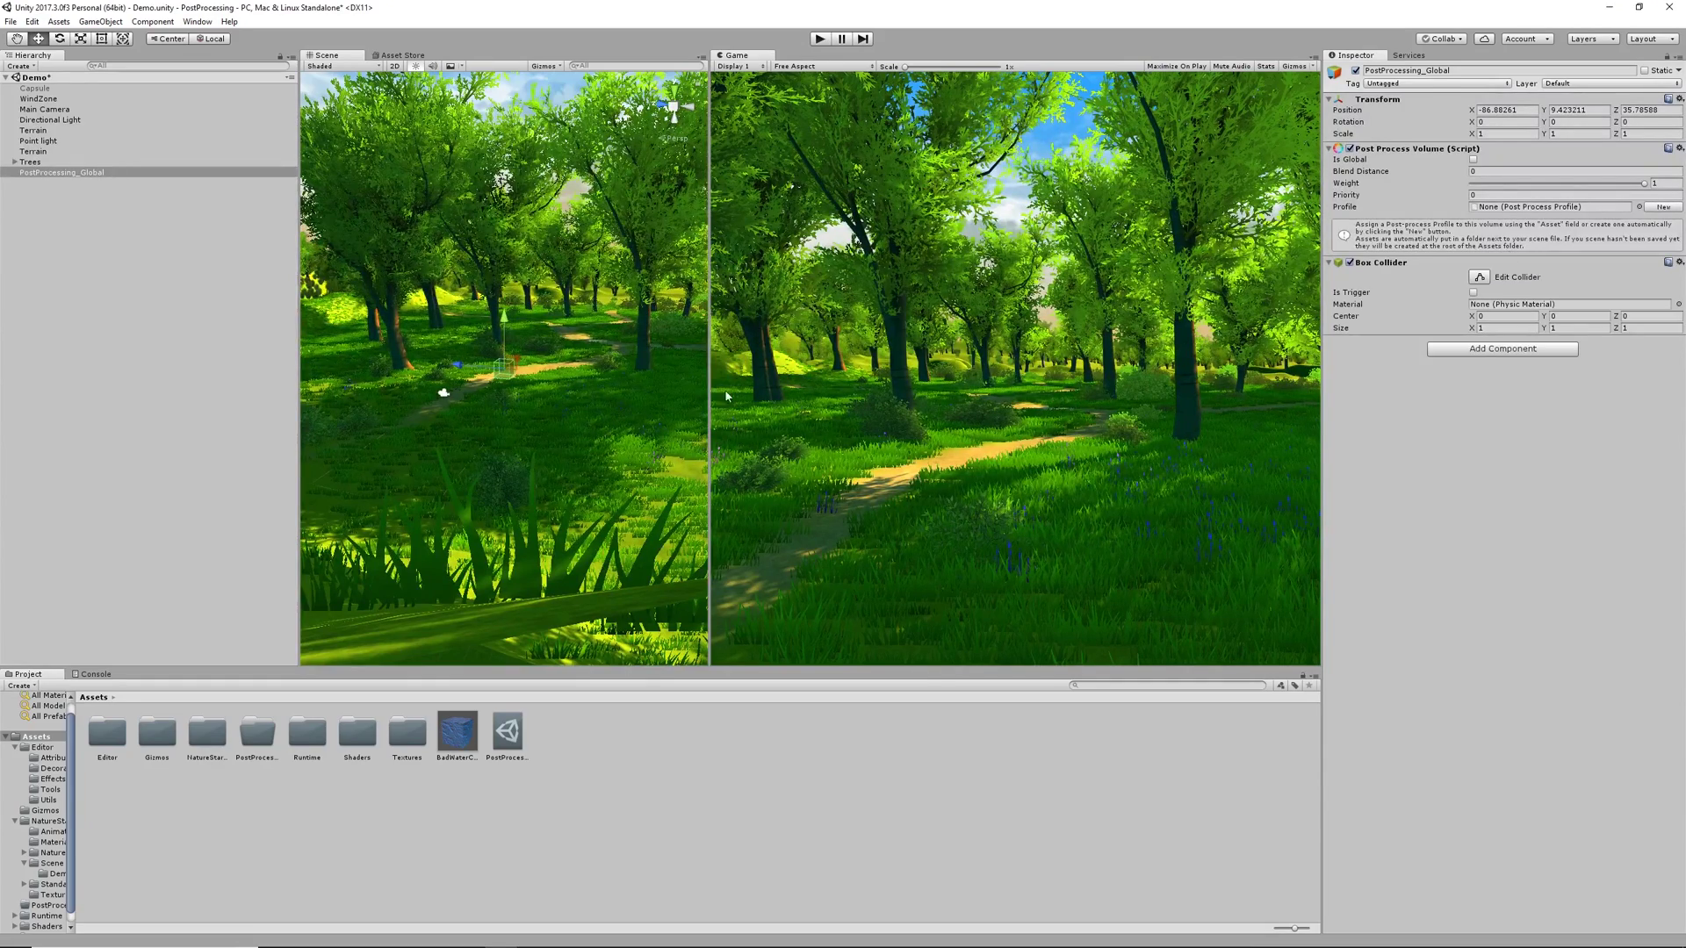
right_drag(527, 368, 509, 202)
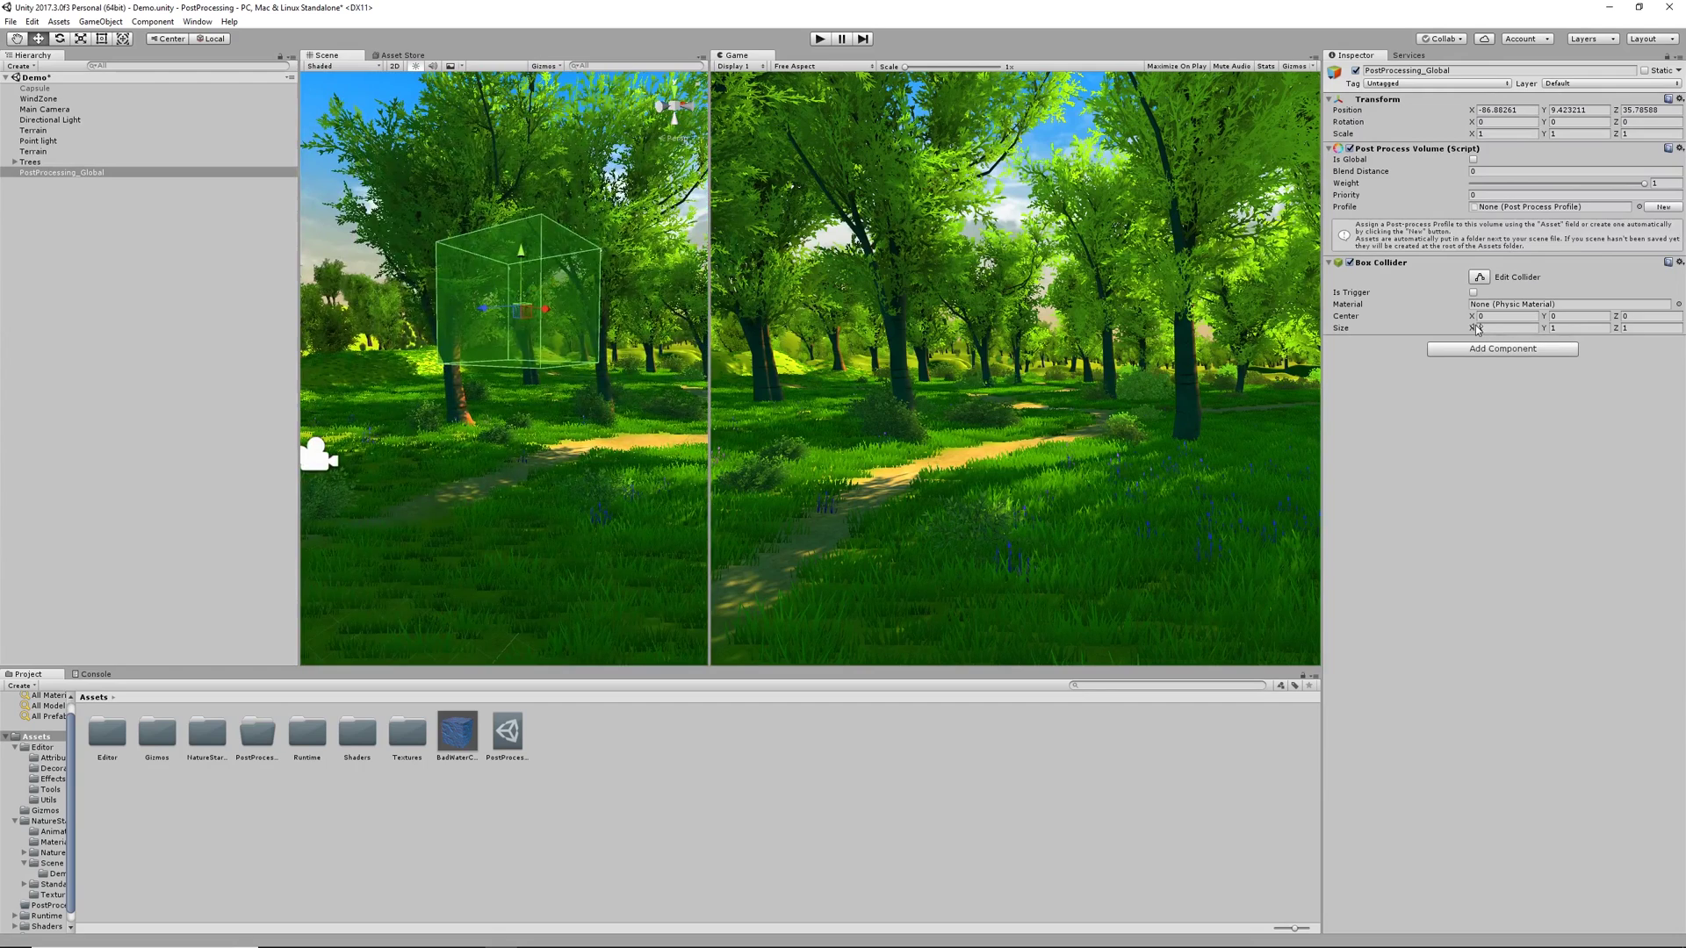
drag(1472, 329, 1507, 339)
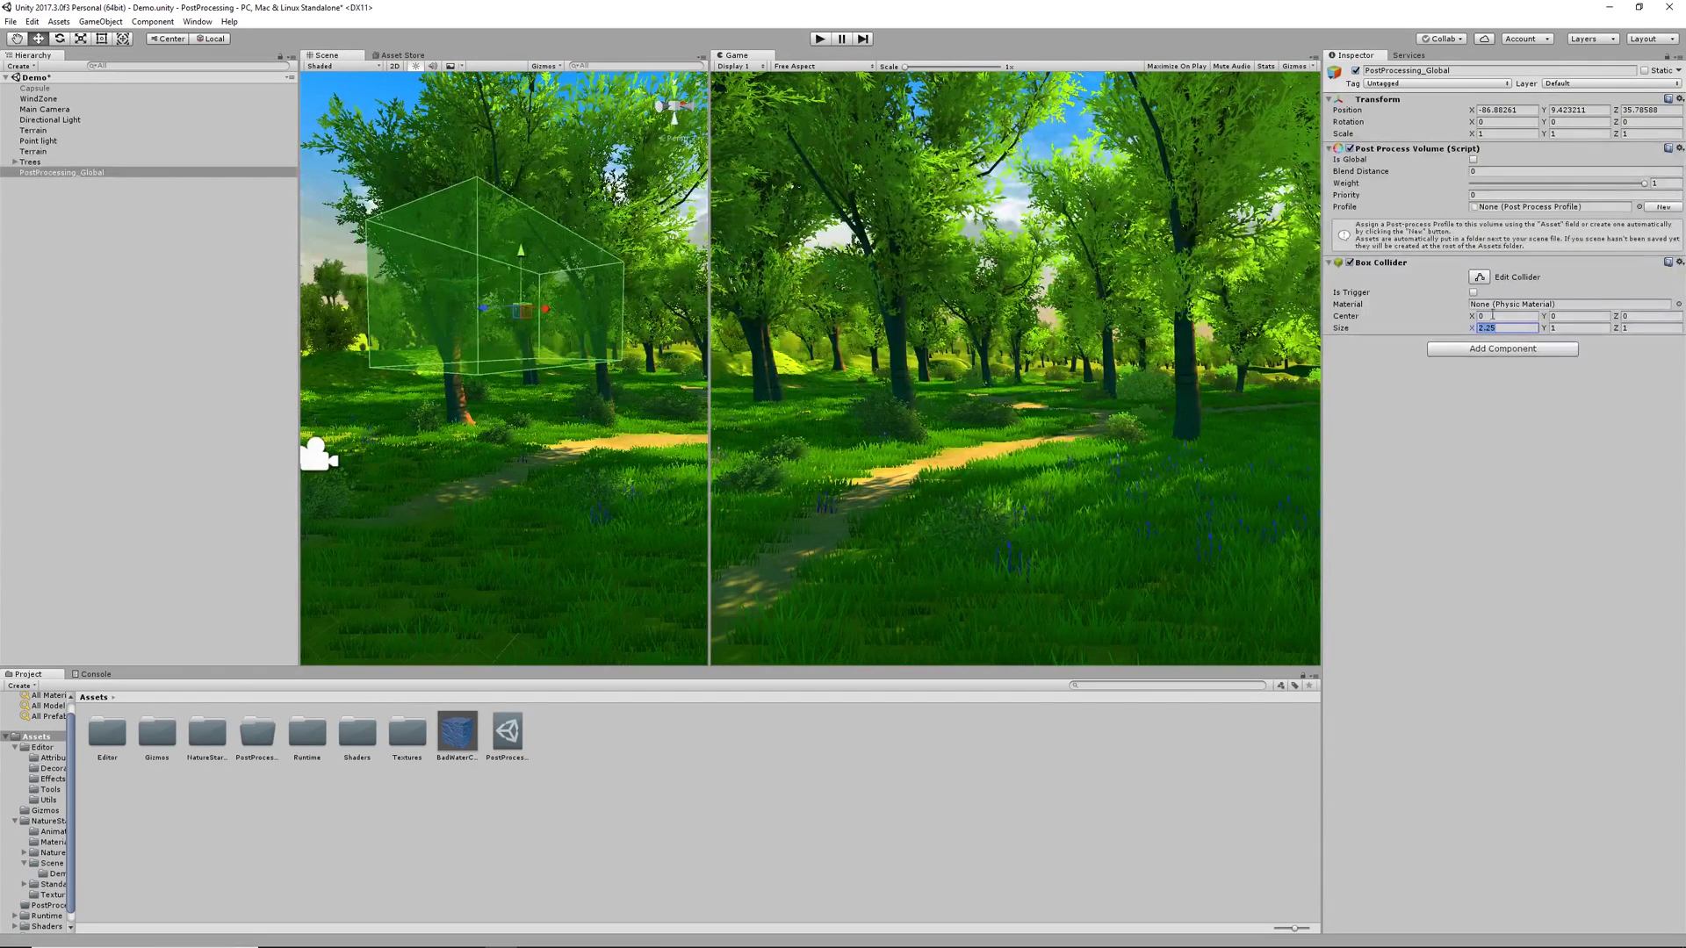
- Make the volume global with Is Global and remove the Box Collider
click(1473, 160)
click(1473, 159)
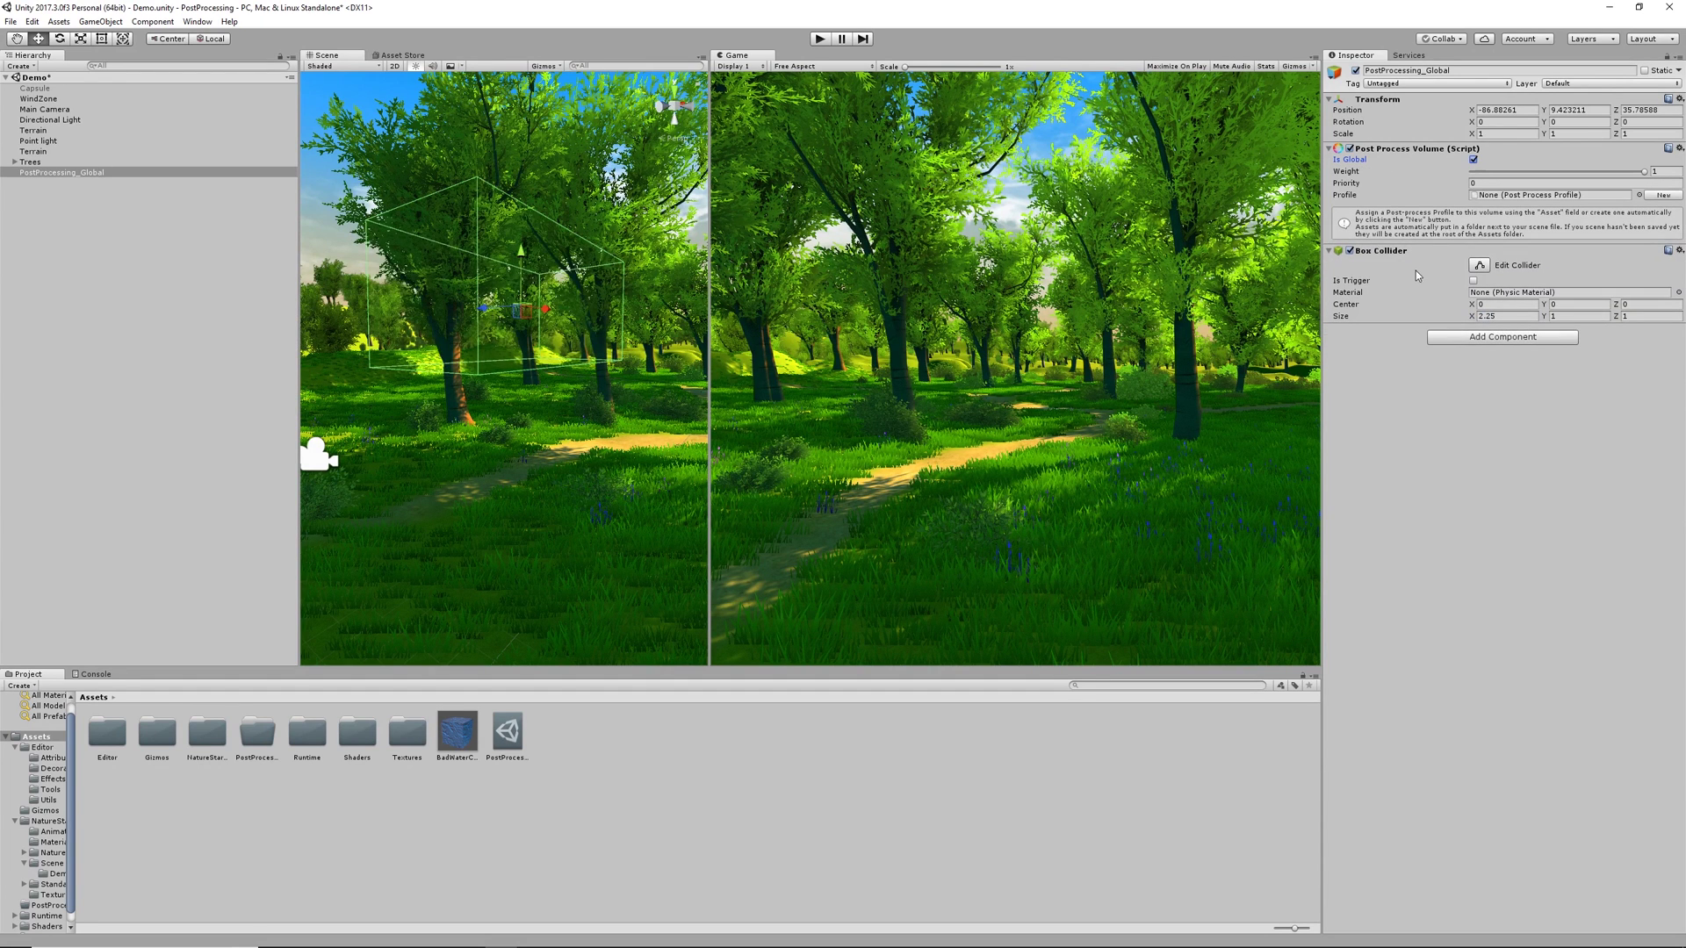
right_click(1376, 256)
click(1420, 283)
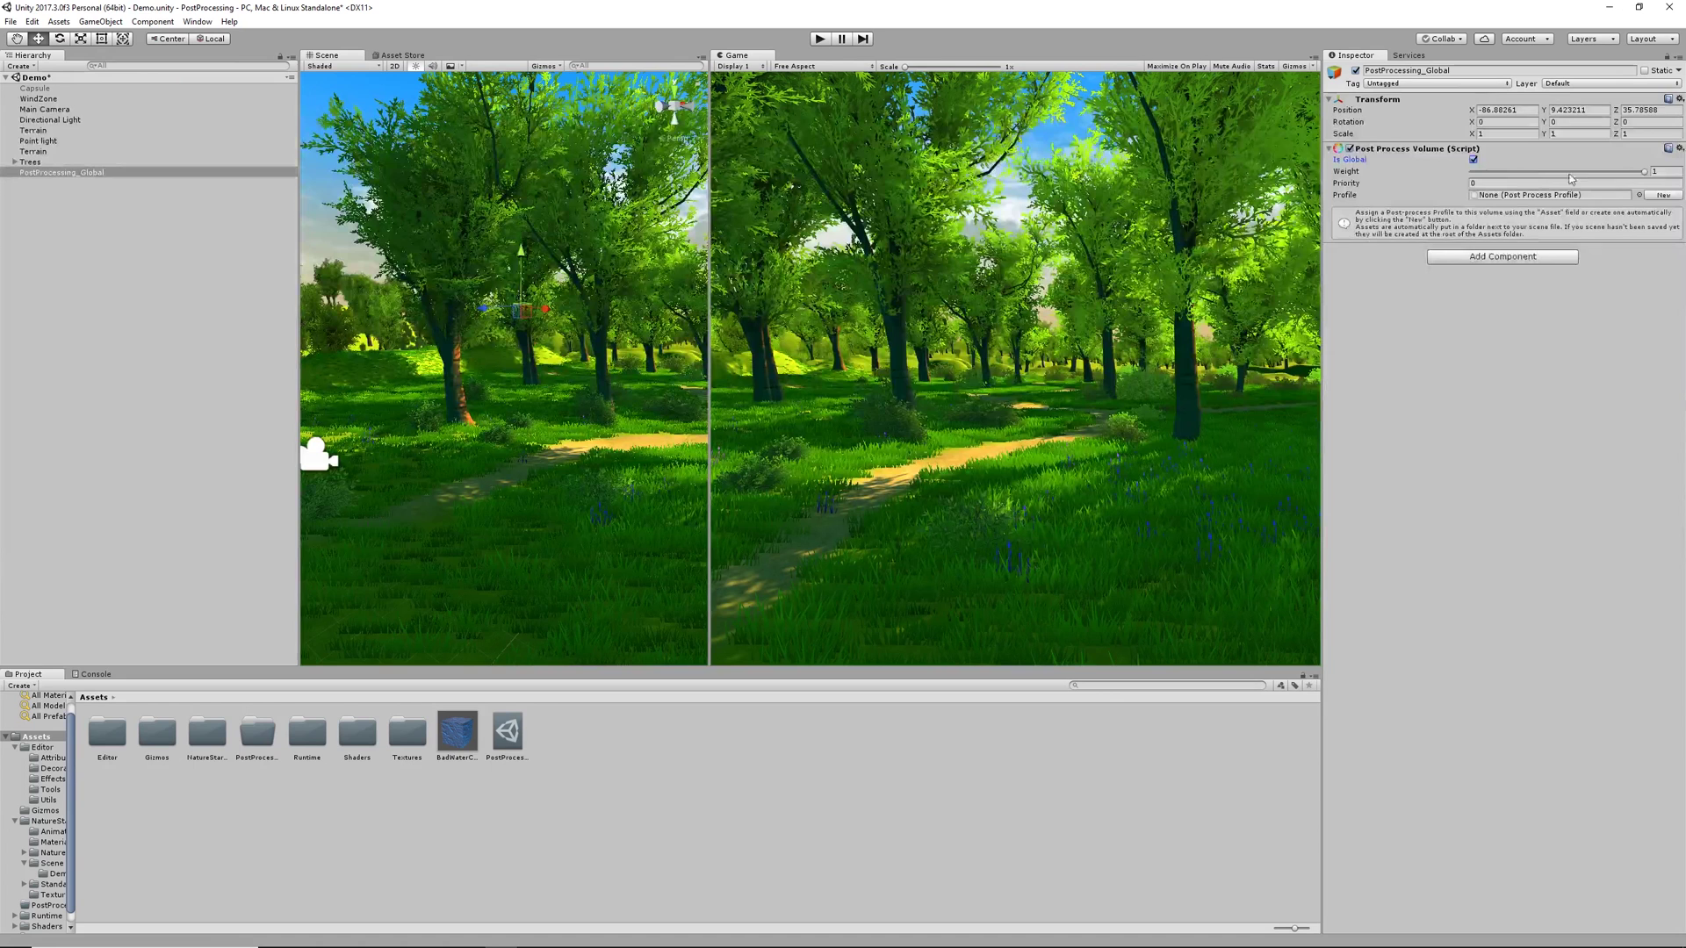
- Set the volume's Weight to 1 and check its Priority value
click(1668, 173)
key(ctrl+a)
text(1)
click(1490, 185)
- Open the PostProcessing folder in Assets
click(1588, 281)
click(258, 735)
double_click(261, 743)
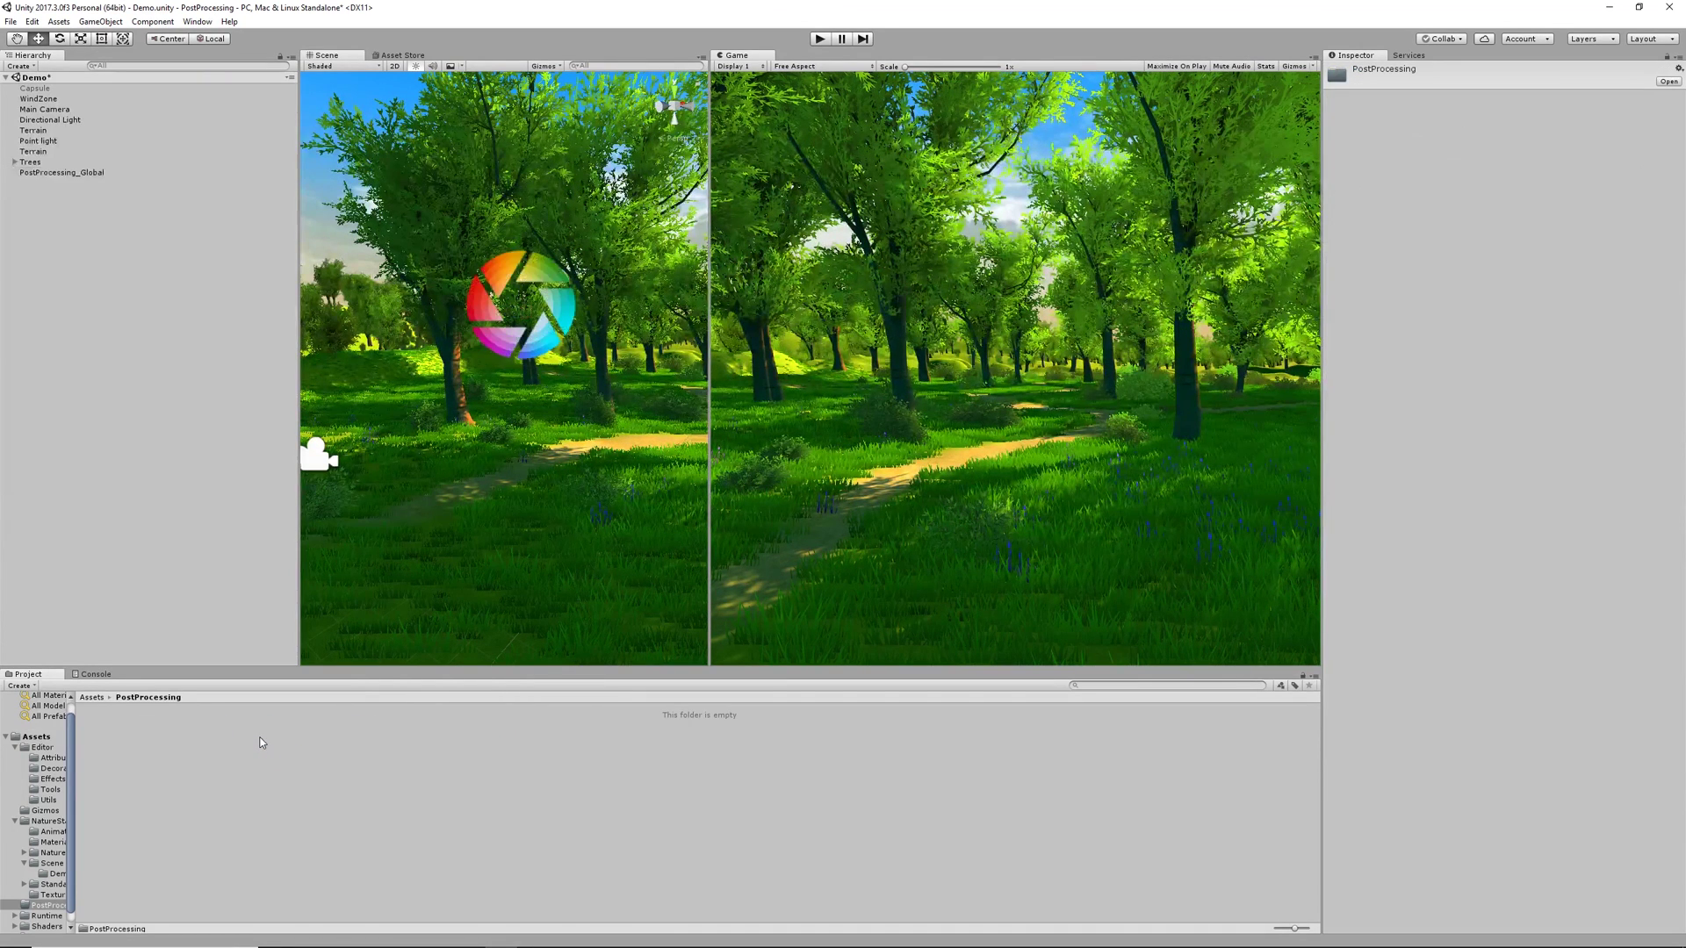
- Create a post-processing profile named Global and assign it to the PostProcessing_Global volume
right_click(264, 764)
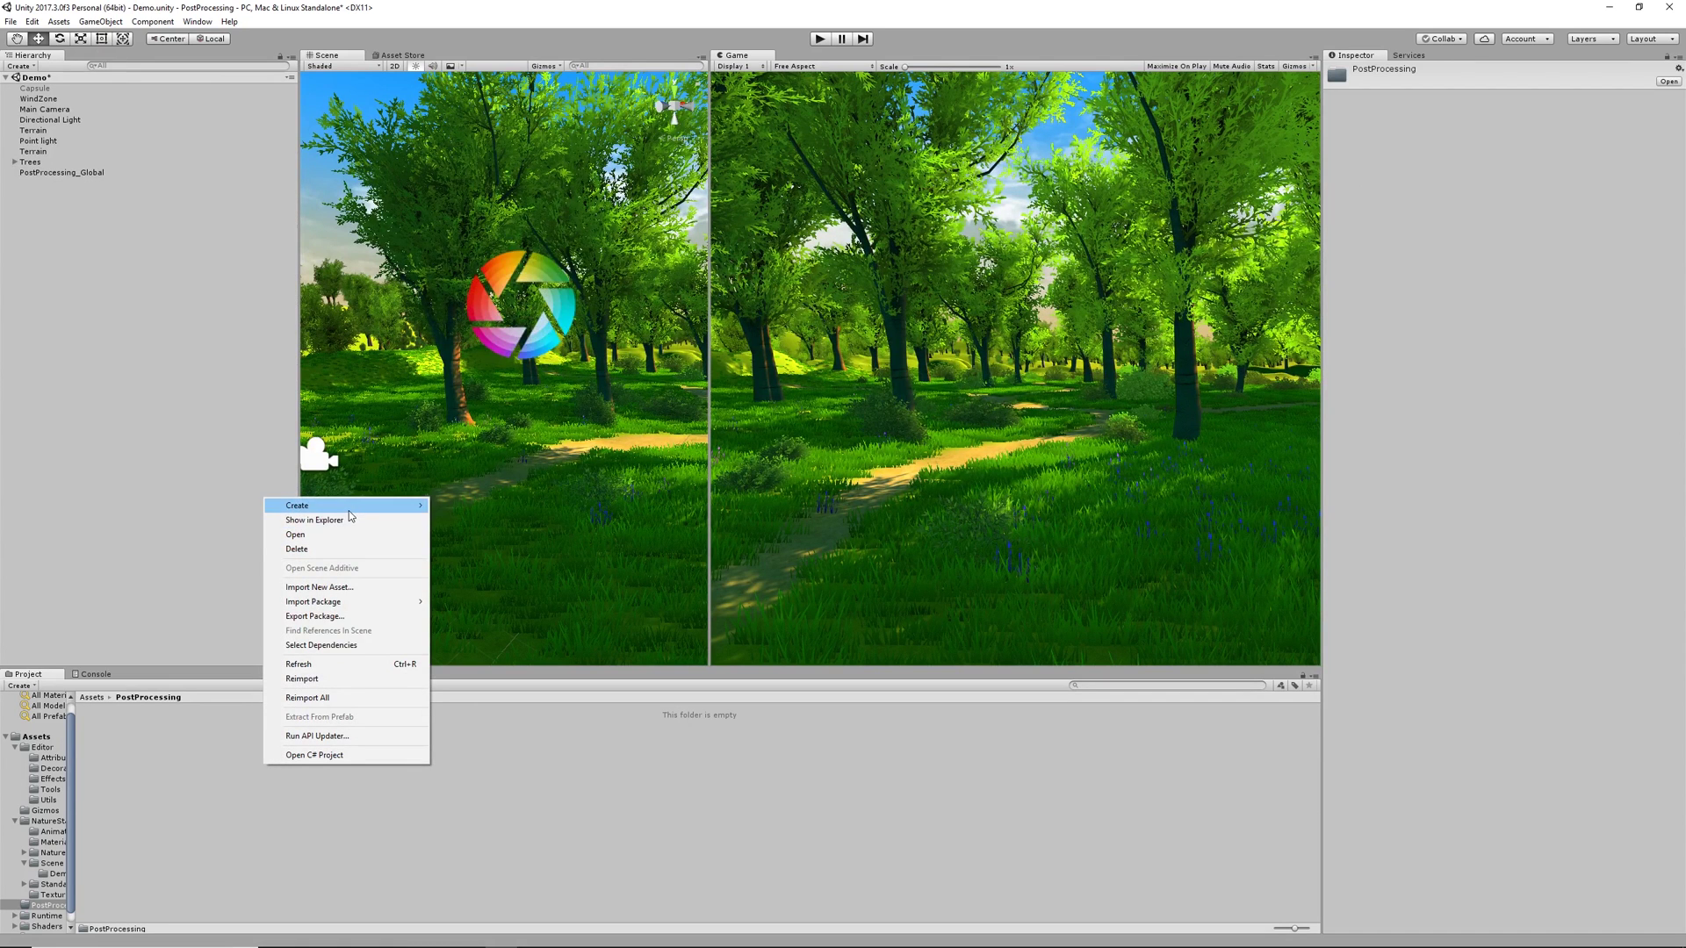
mouse_move(296, 505)
click(505, 175)
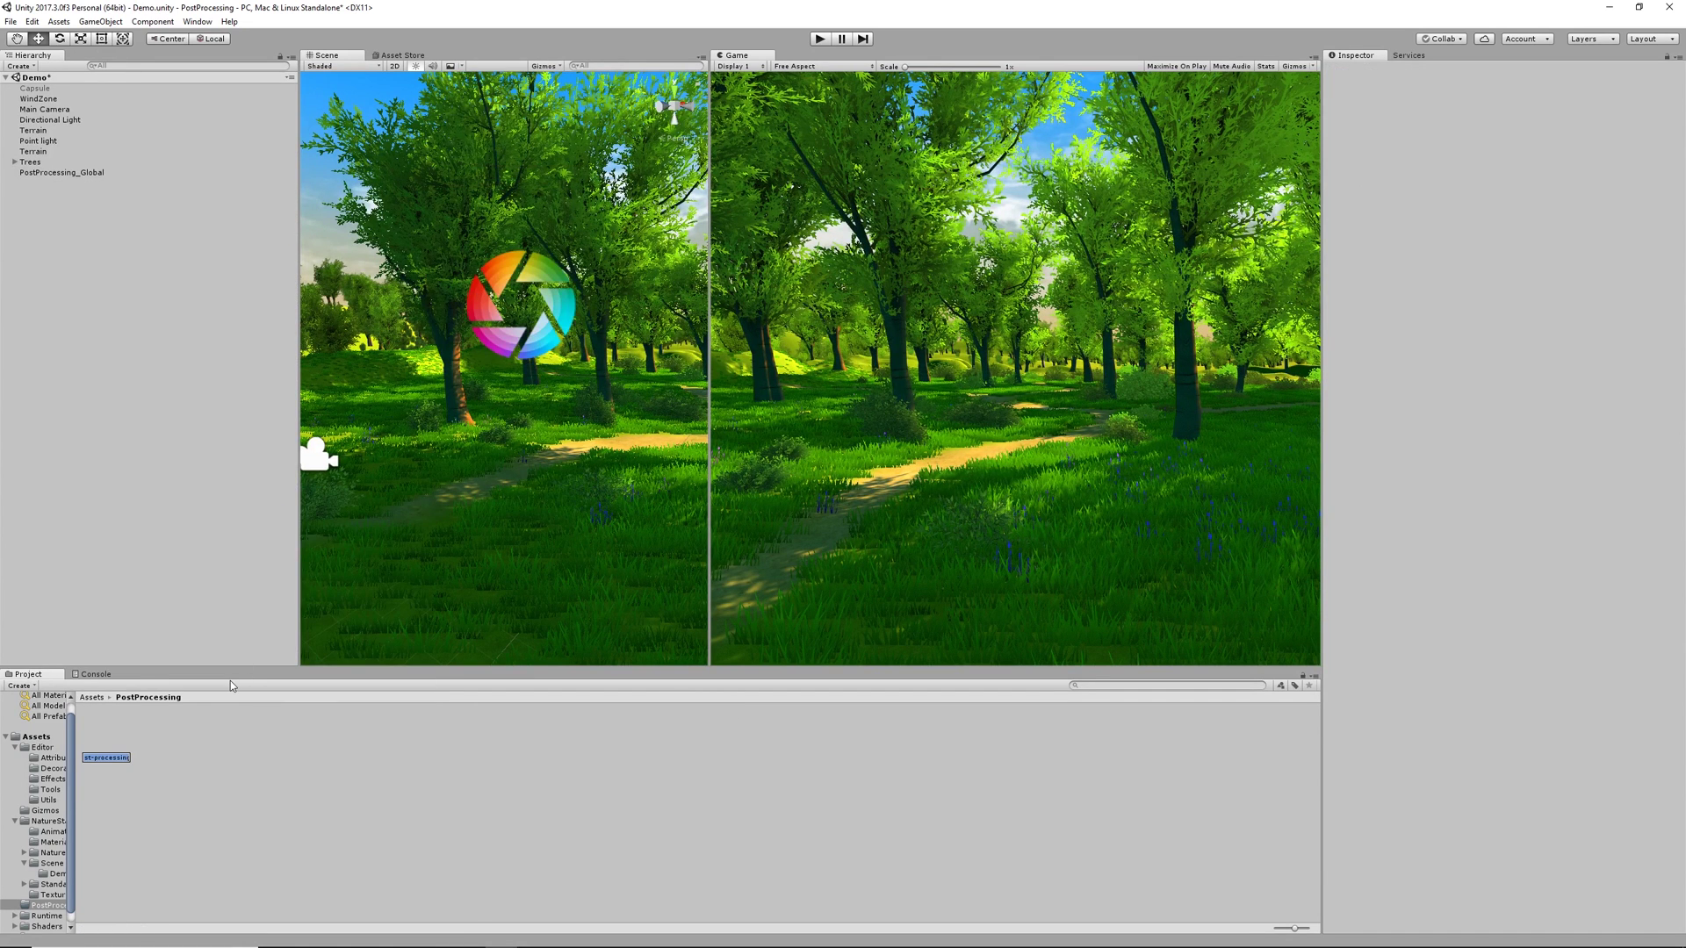
text(Global)
key(Return)
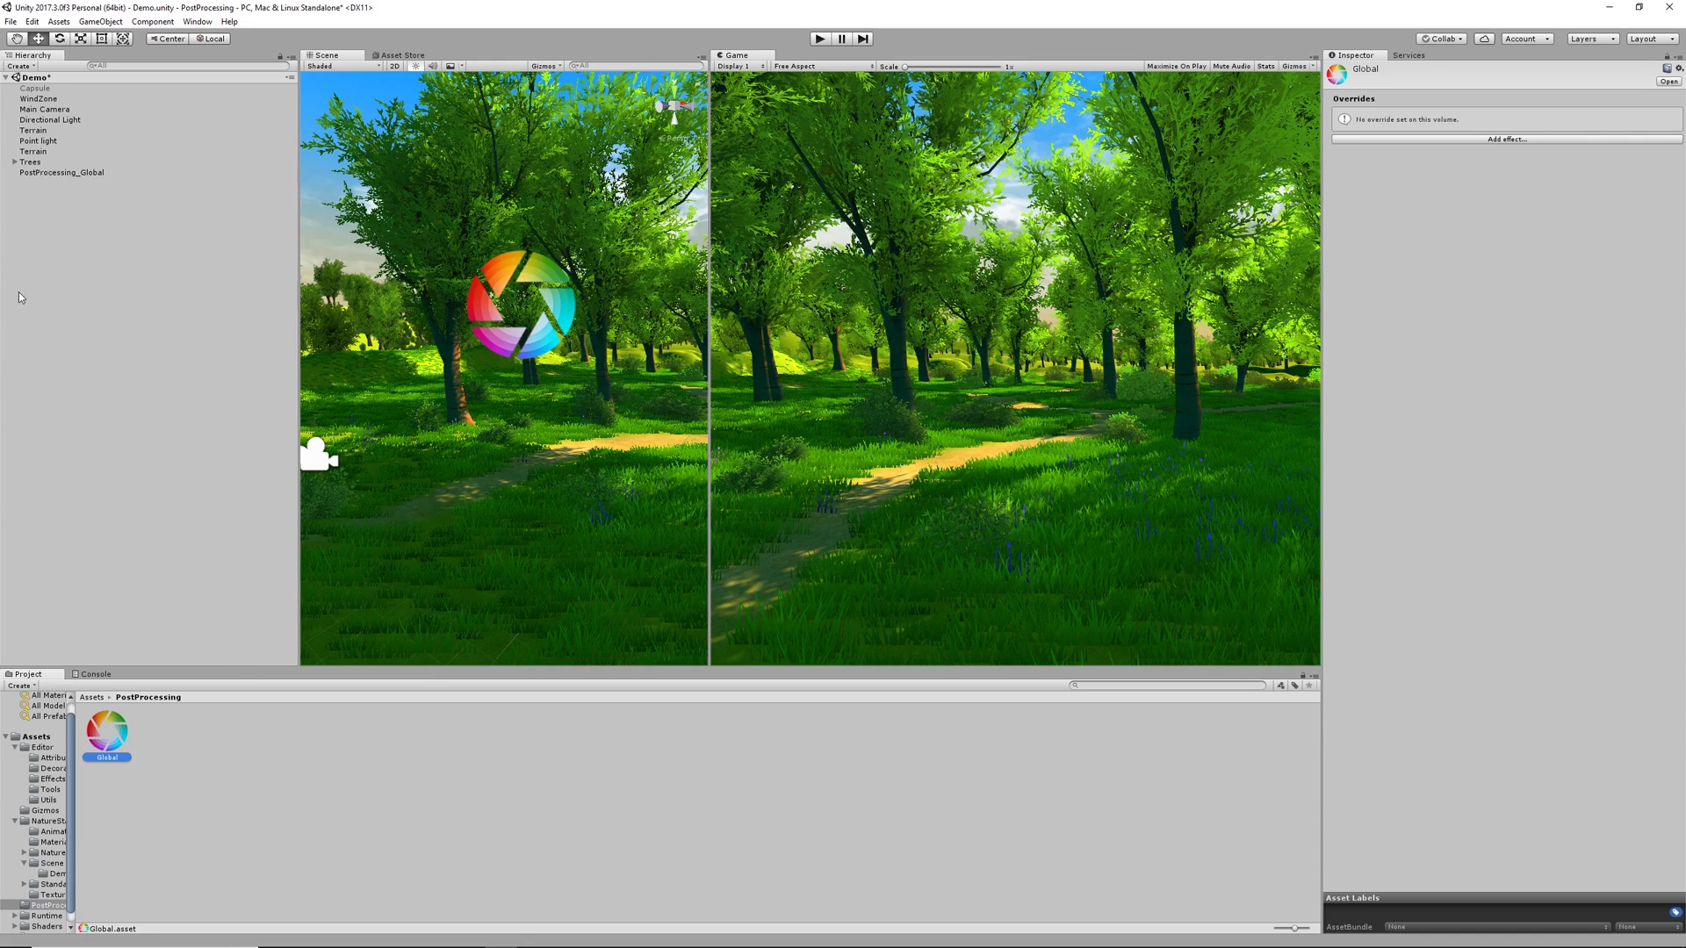
click(60, 172)
drag(106, 733, 1508, 204)
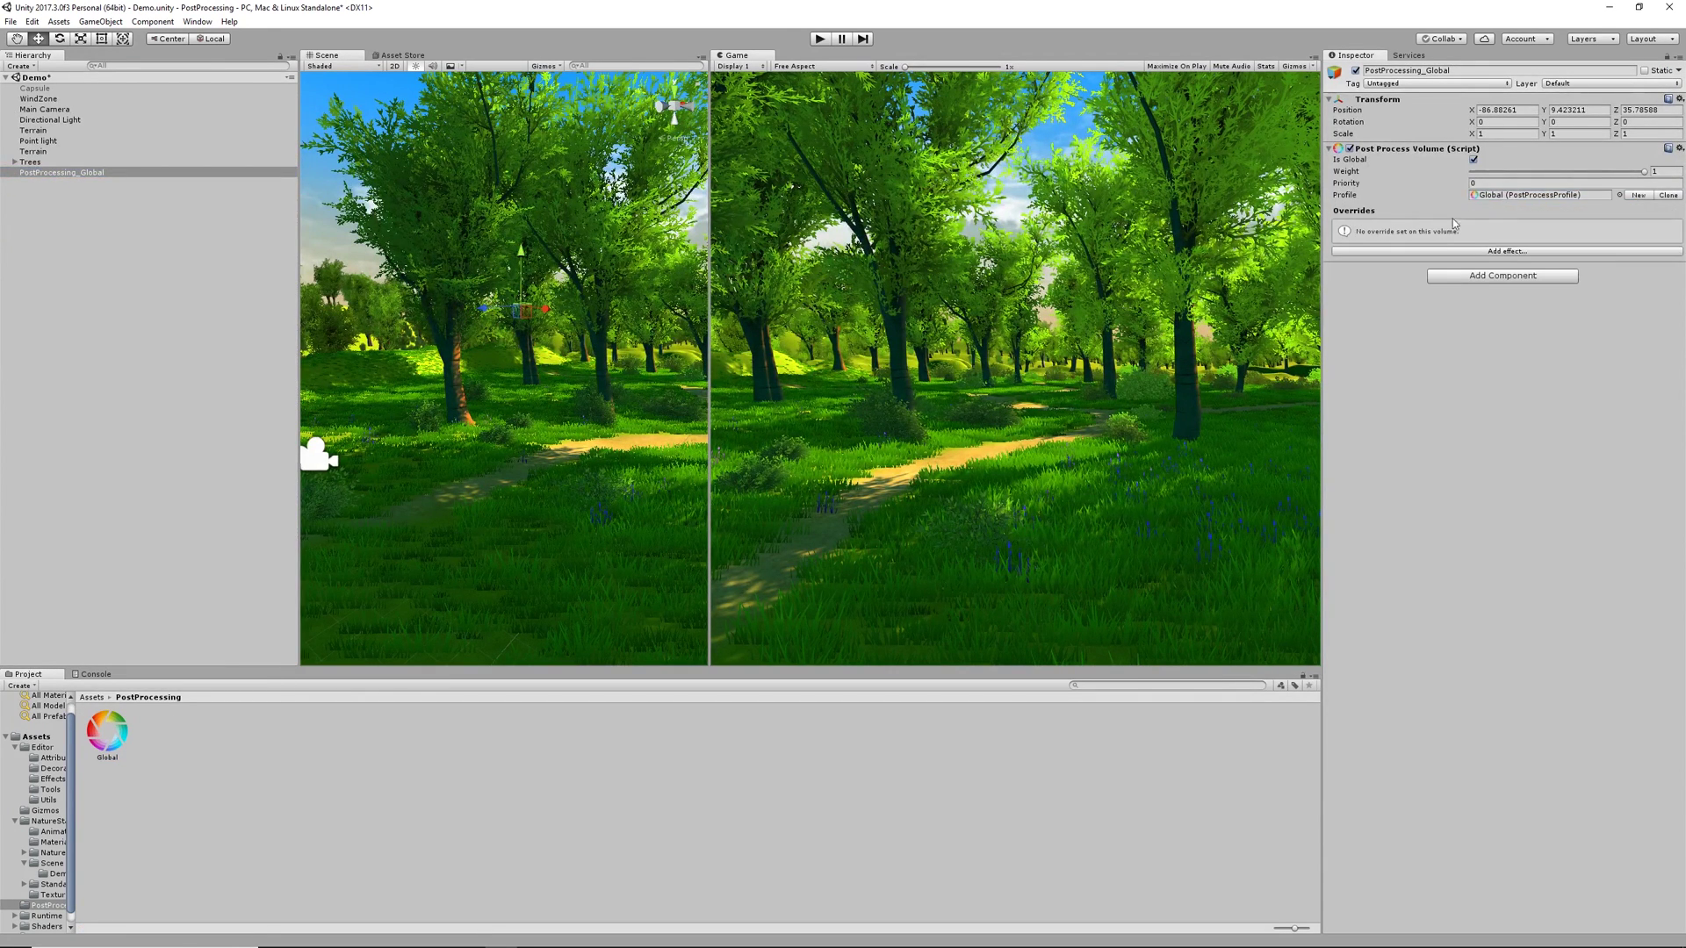
- Add Bloom to the Global profile with all overrides on and Intensity 5.57
click(1378, 252)
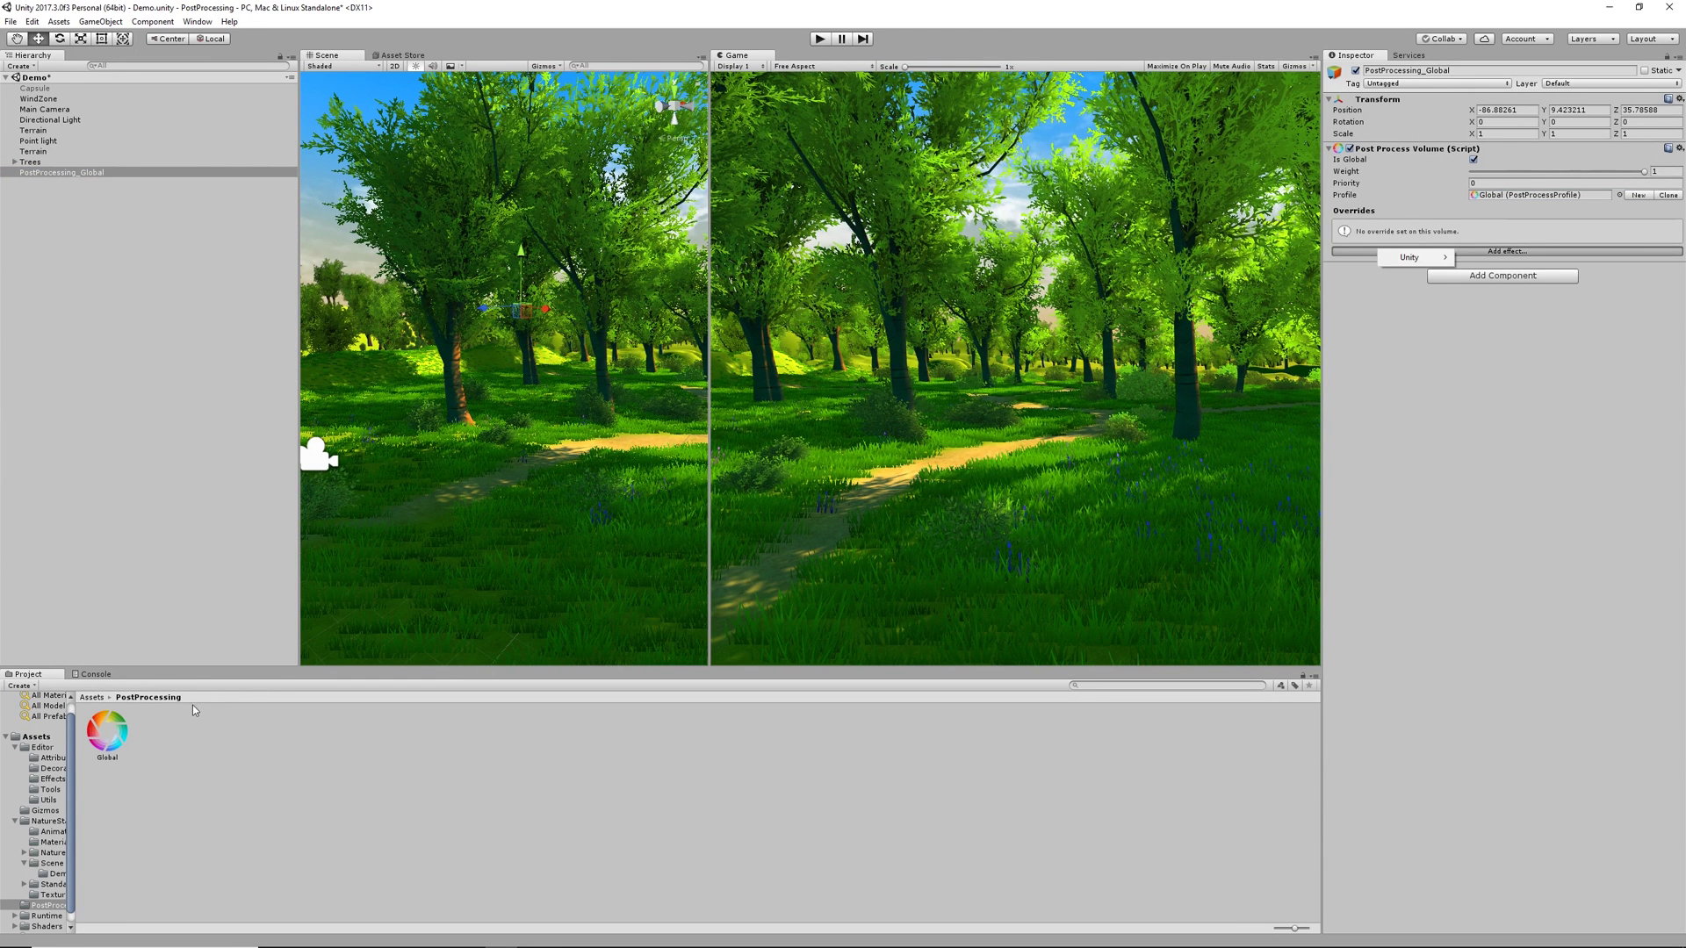
click(108, 736)
click(1433, 140)
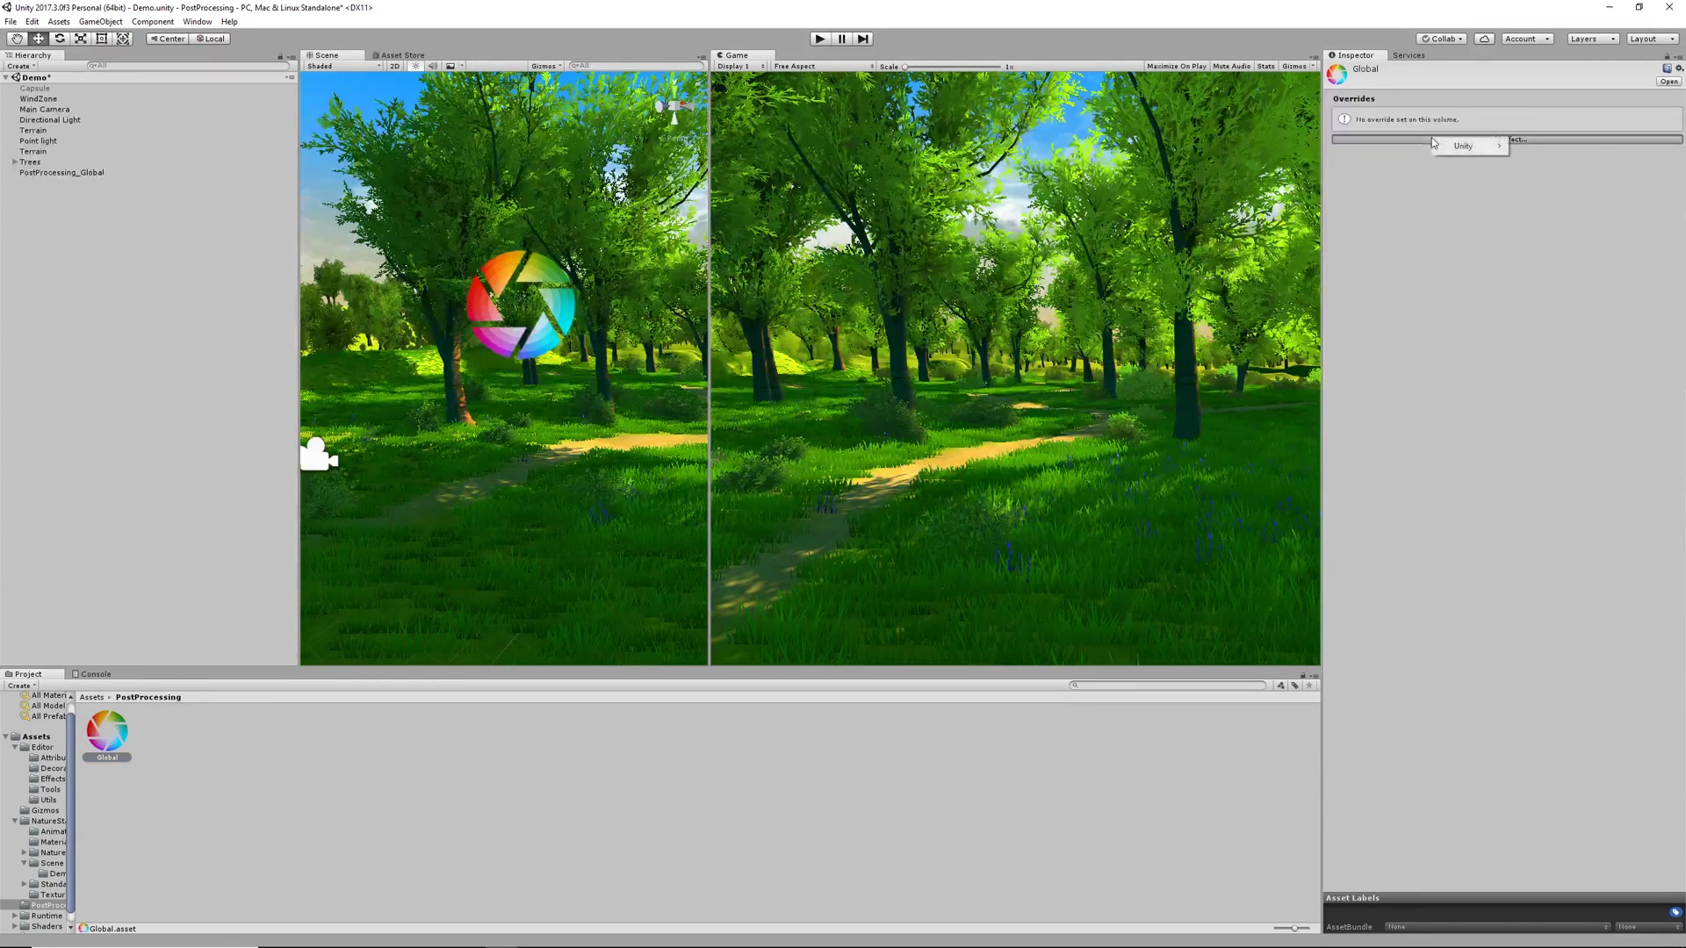
mouse_move(1448, 151)
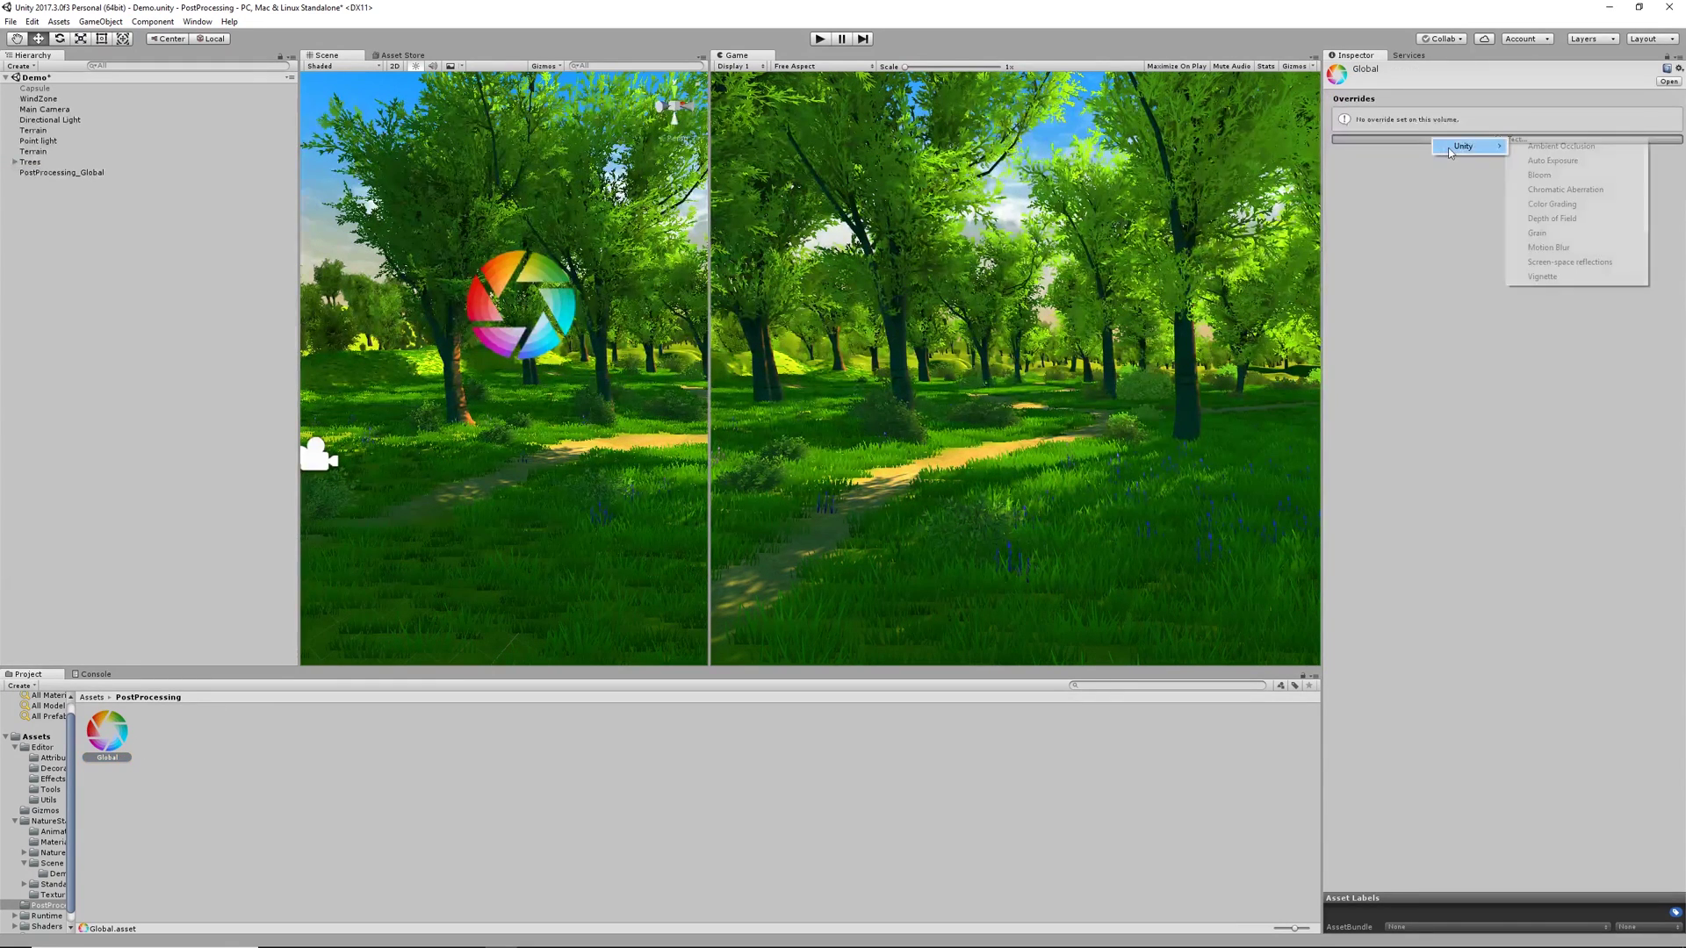
click(1539, 175)
click(1438, 112)
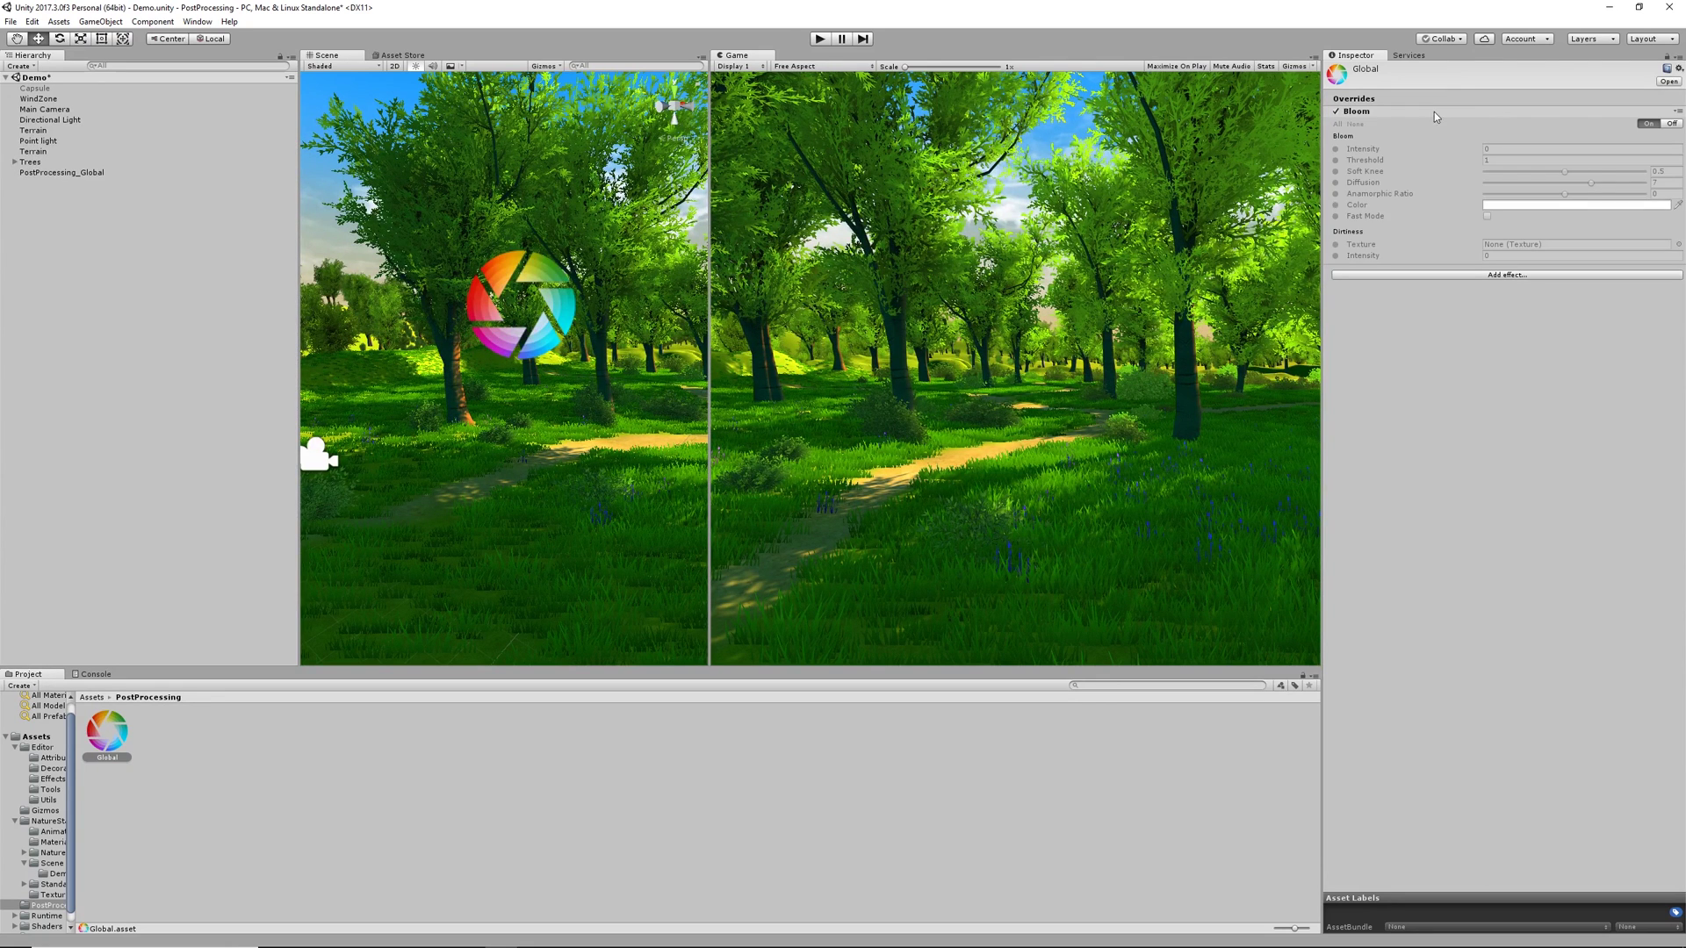
click(1649, 124)
click(1337, 124)
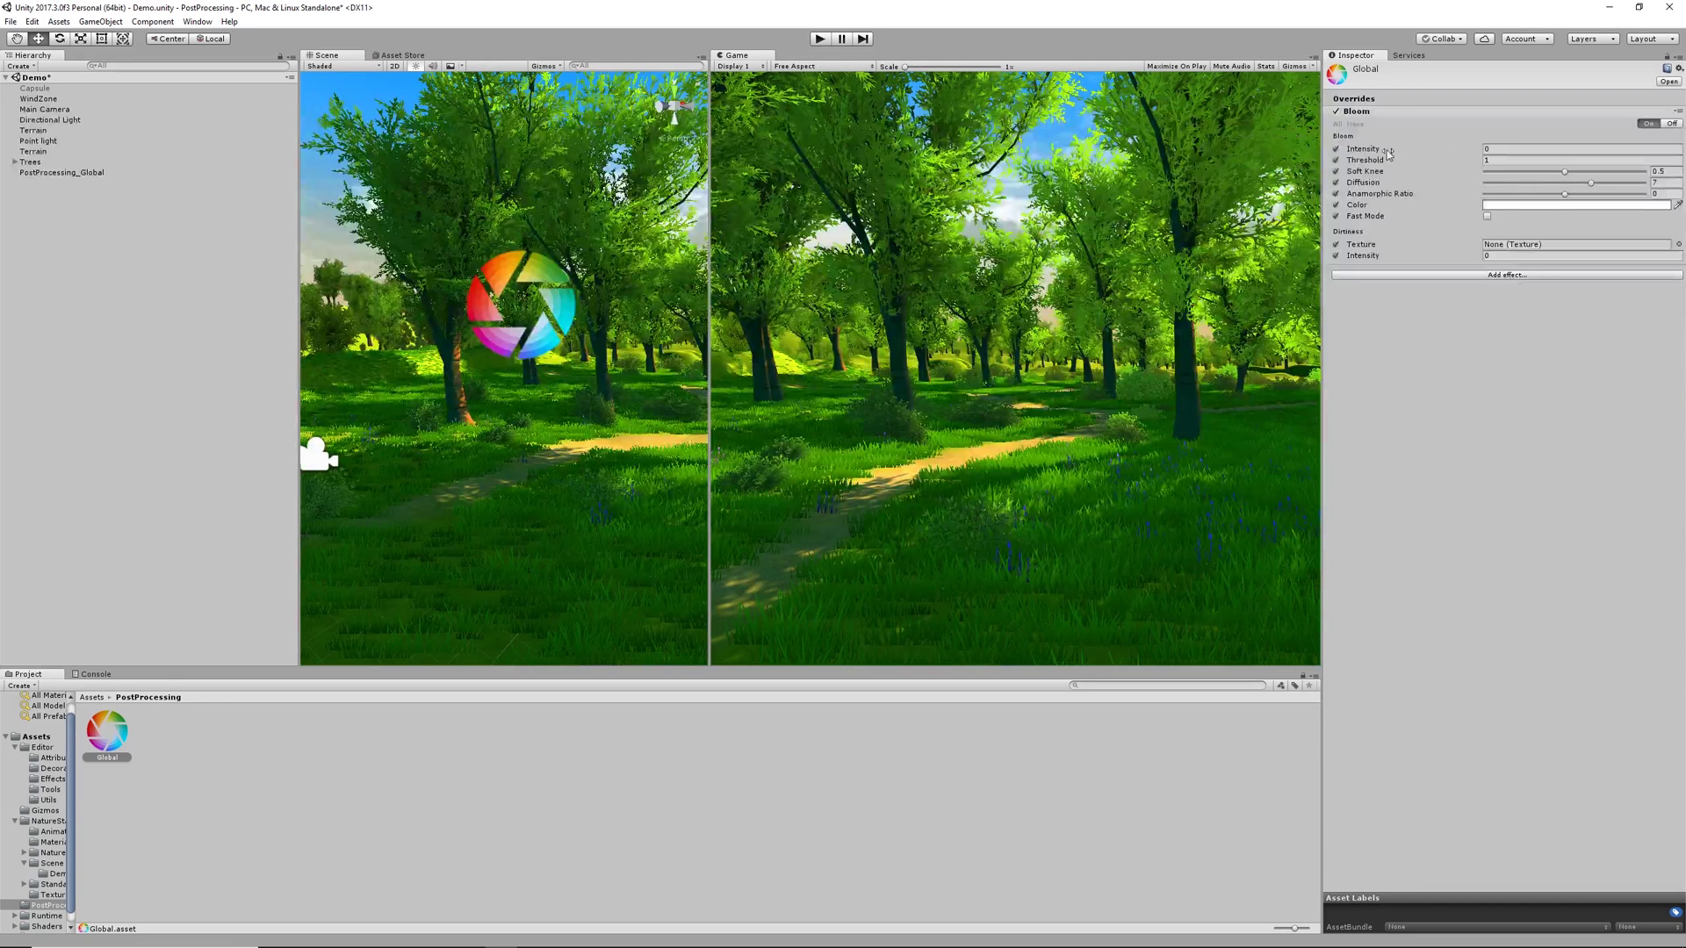
drag(1372, 155, 1492, 155)
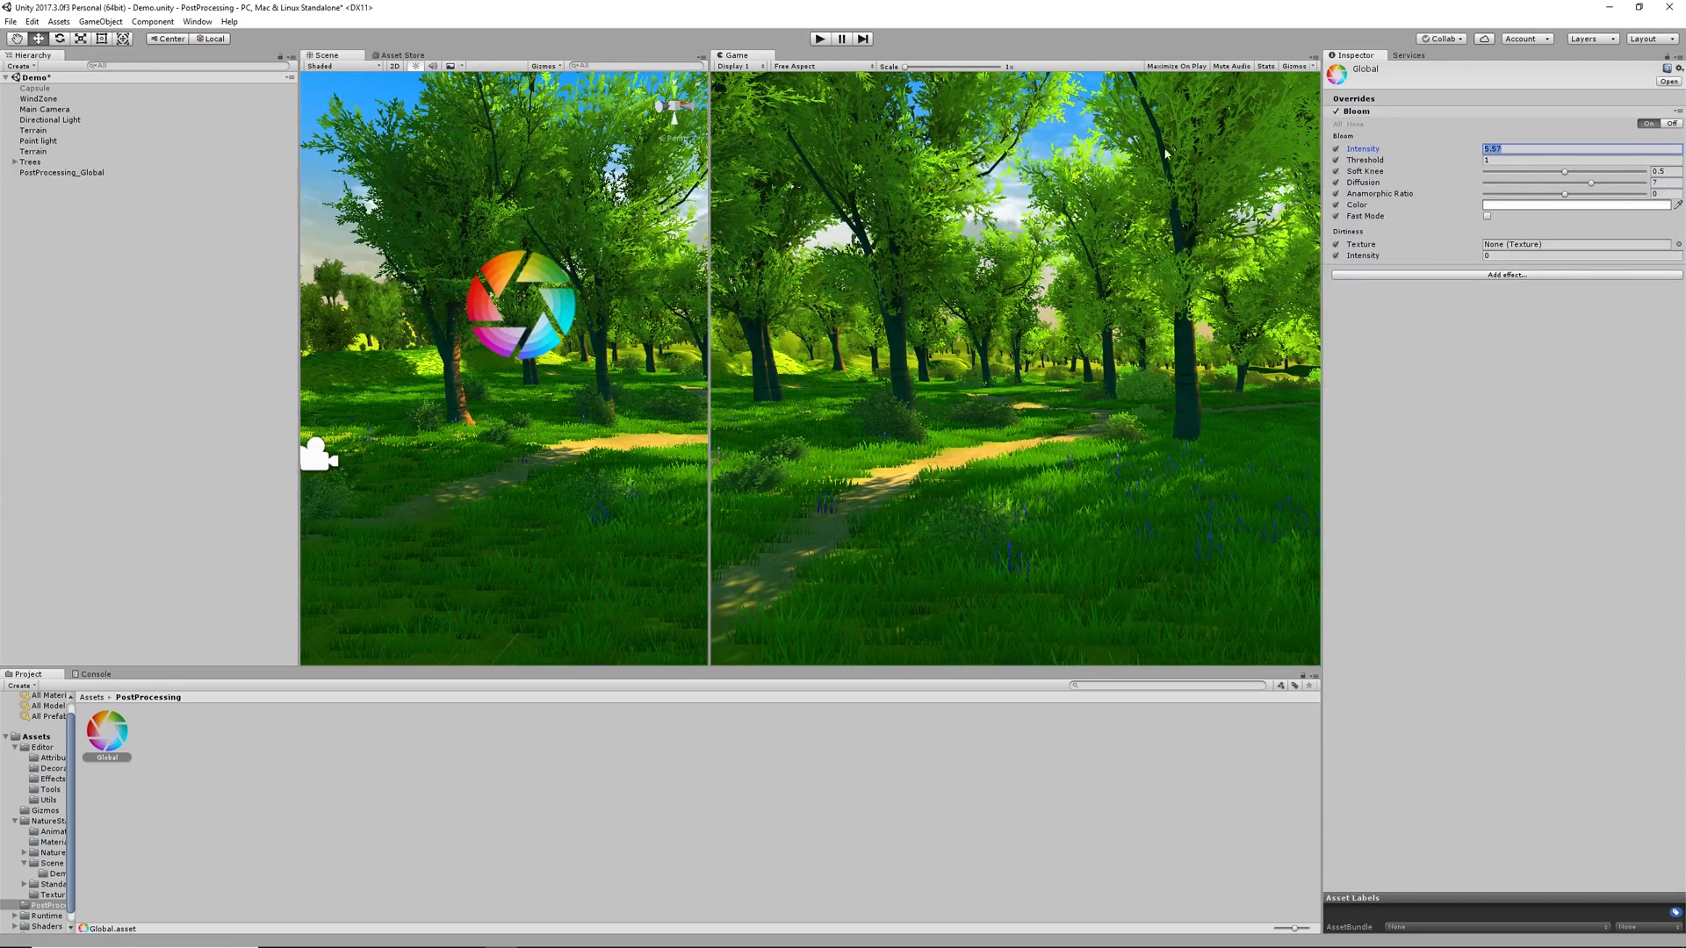
- Put the PostProcessing_Global object on the Global layer
click(113, 172)
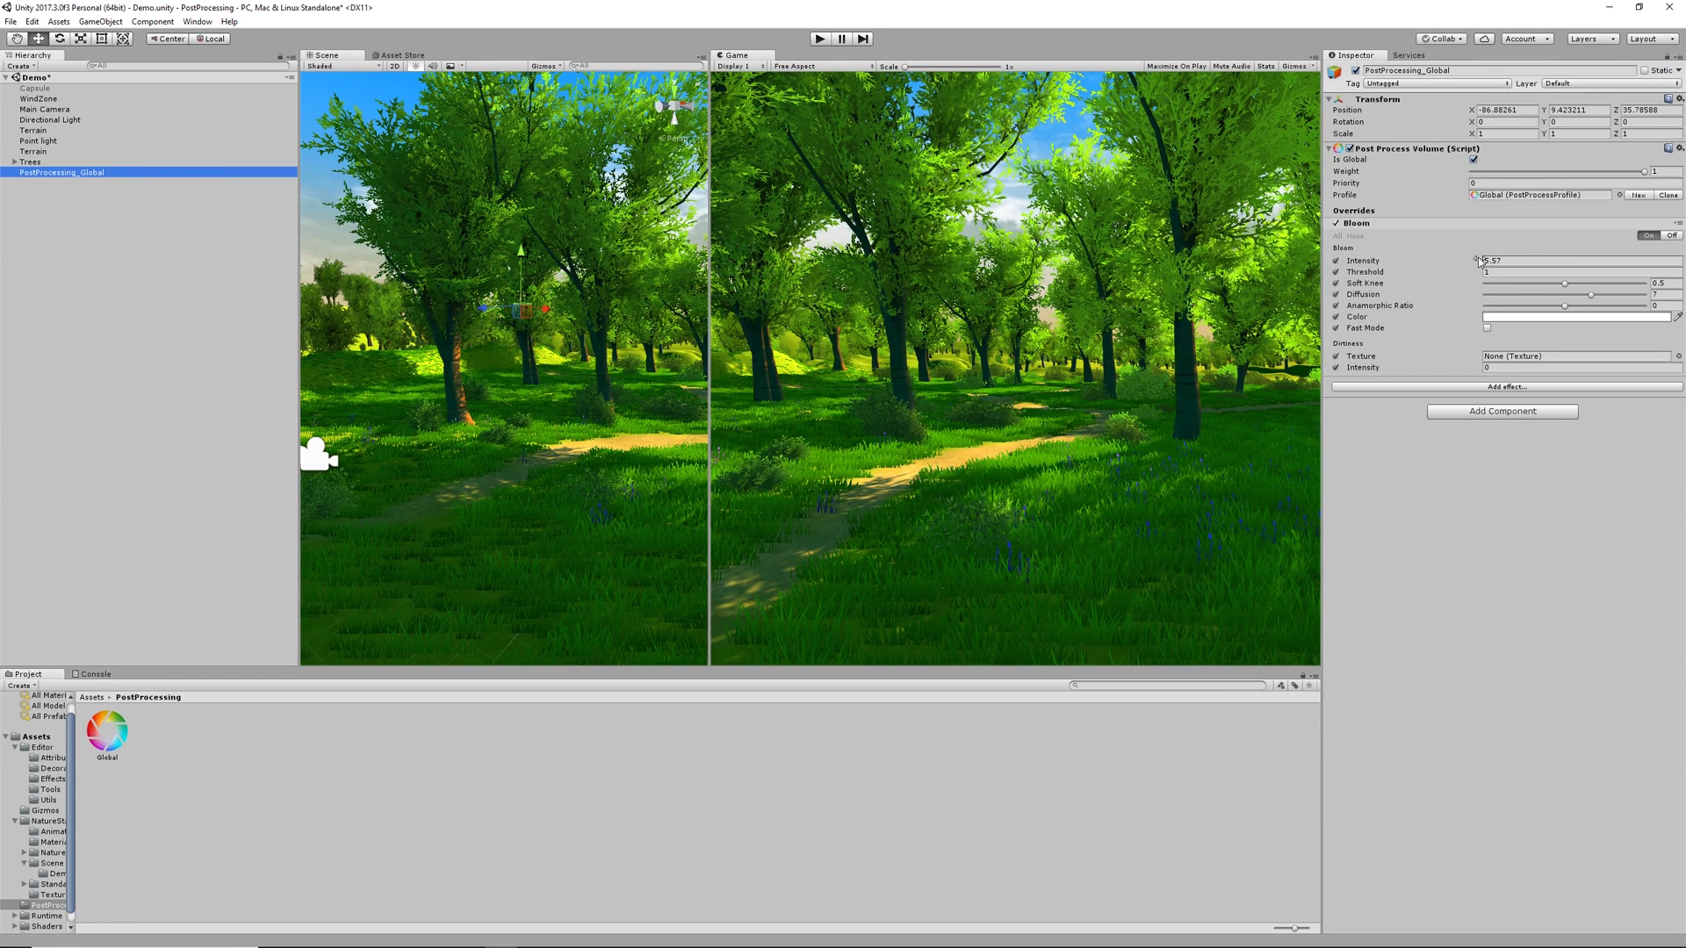
click(1580, 83)
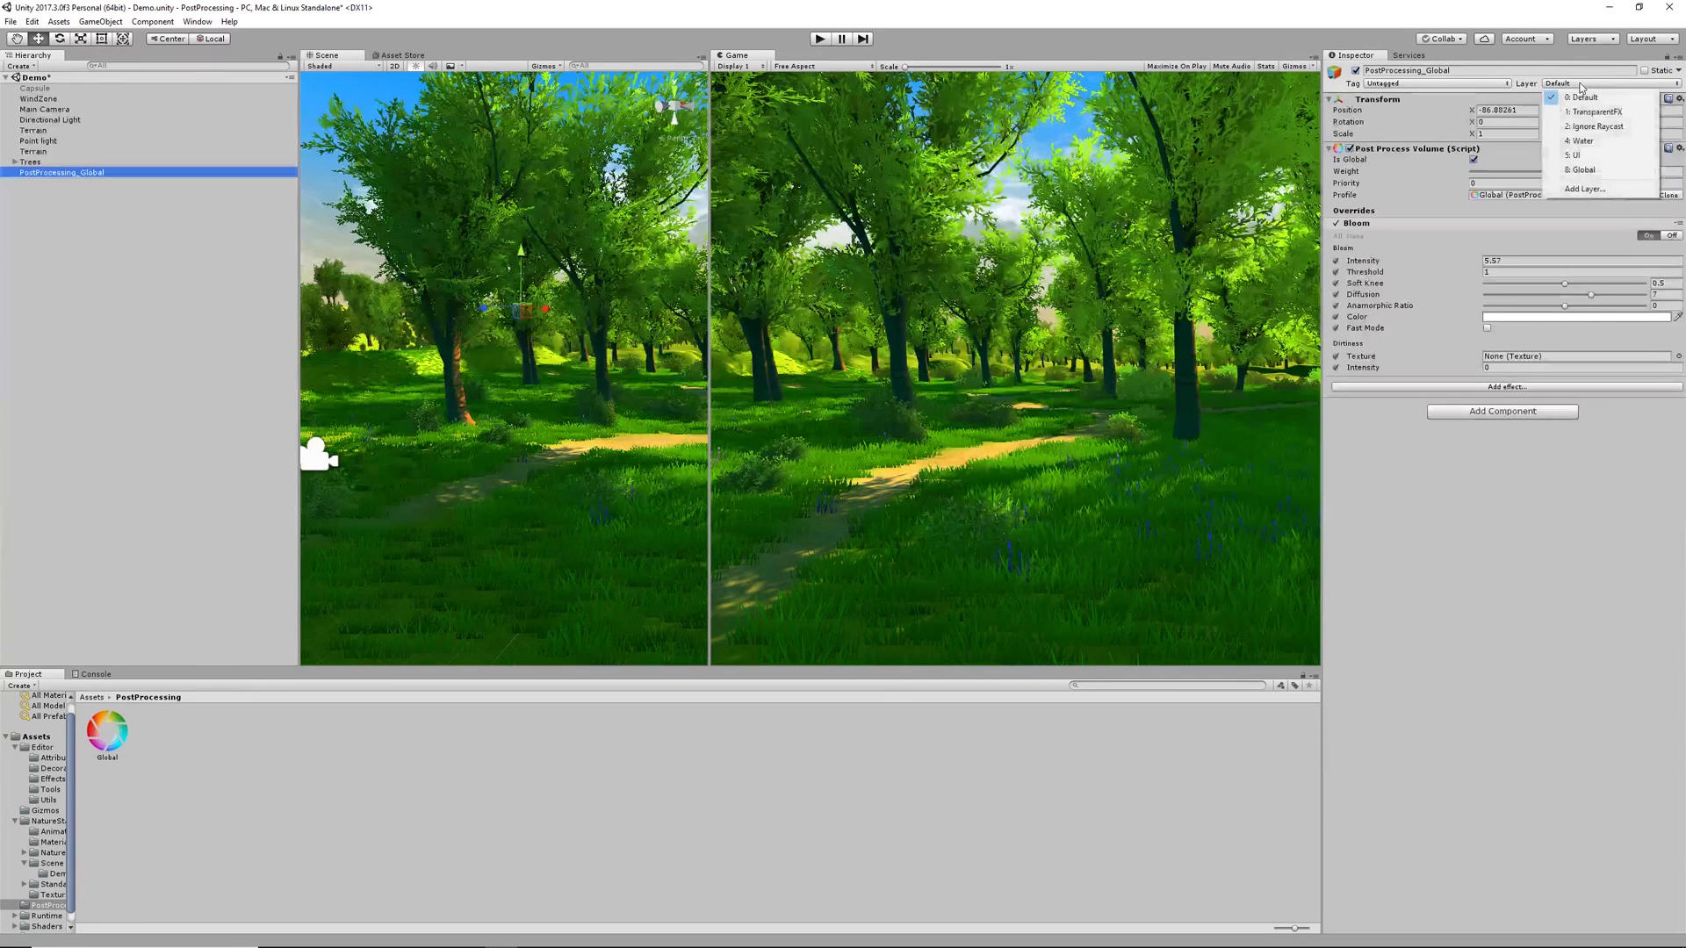
click(1582, 169)
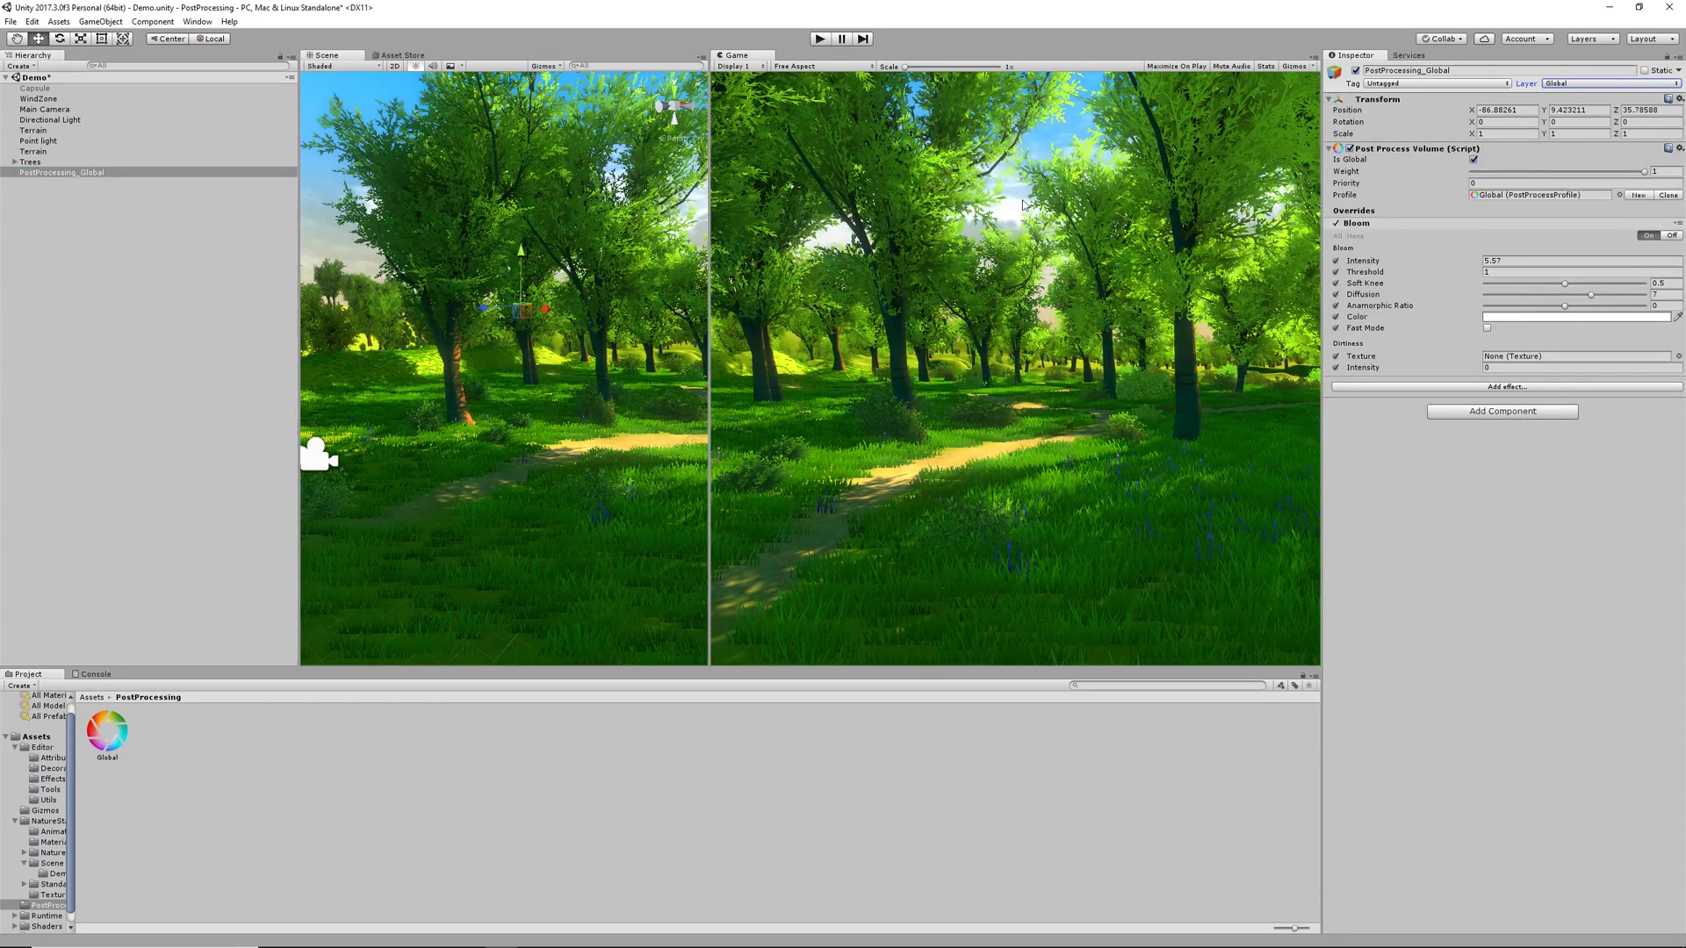
- Add Chromatic Aberration to the Global profile and try a few intensities
click(107, 732)
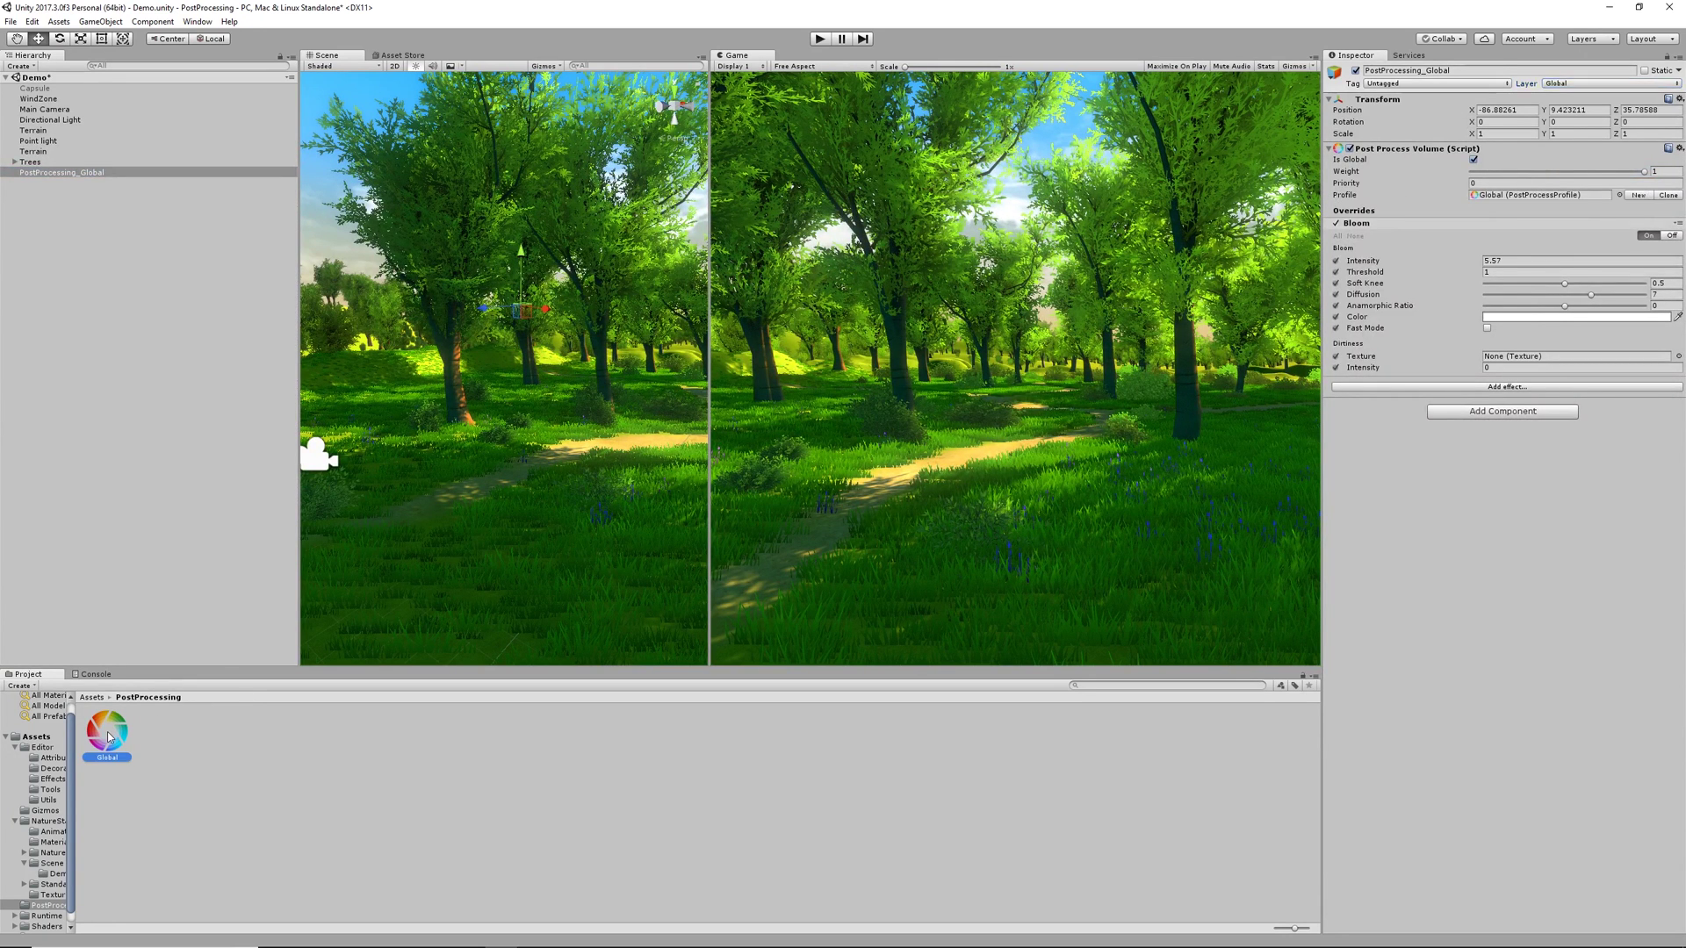
click(1474, 275)
mouse_move(1503, 285)
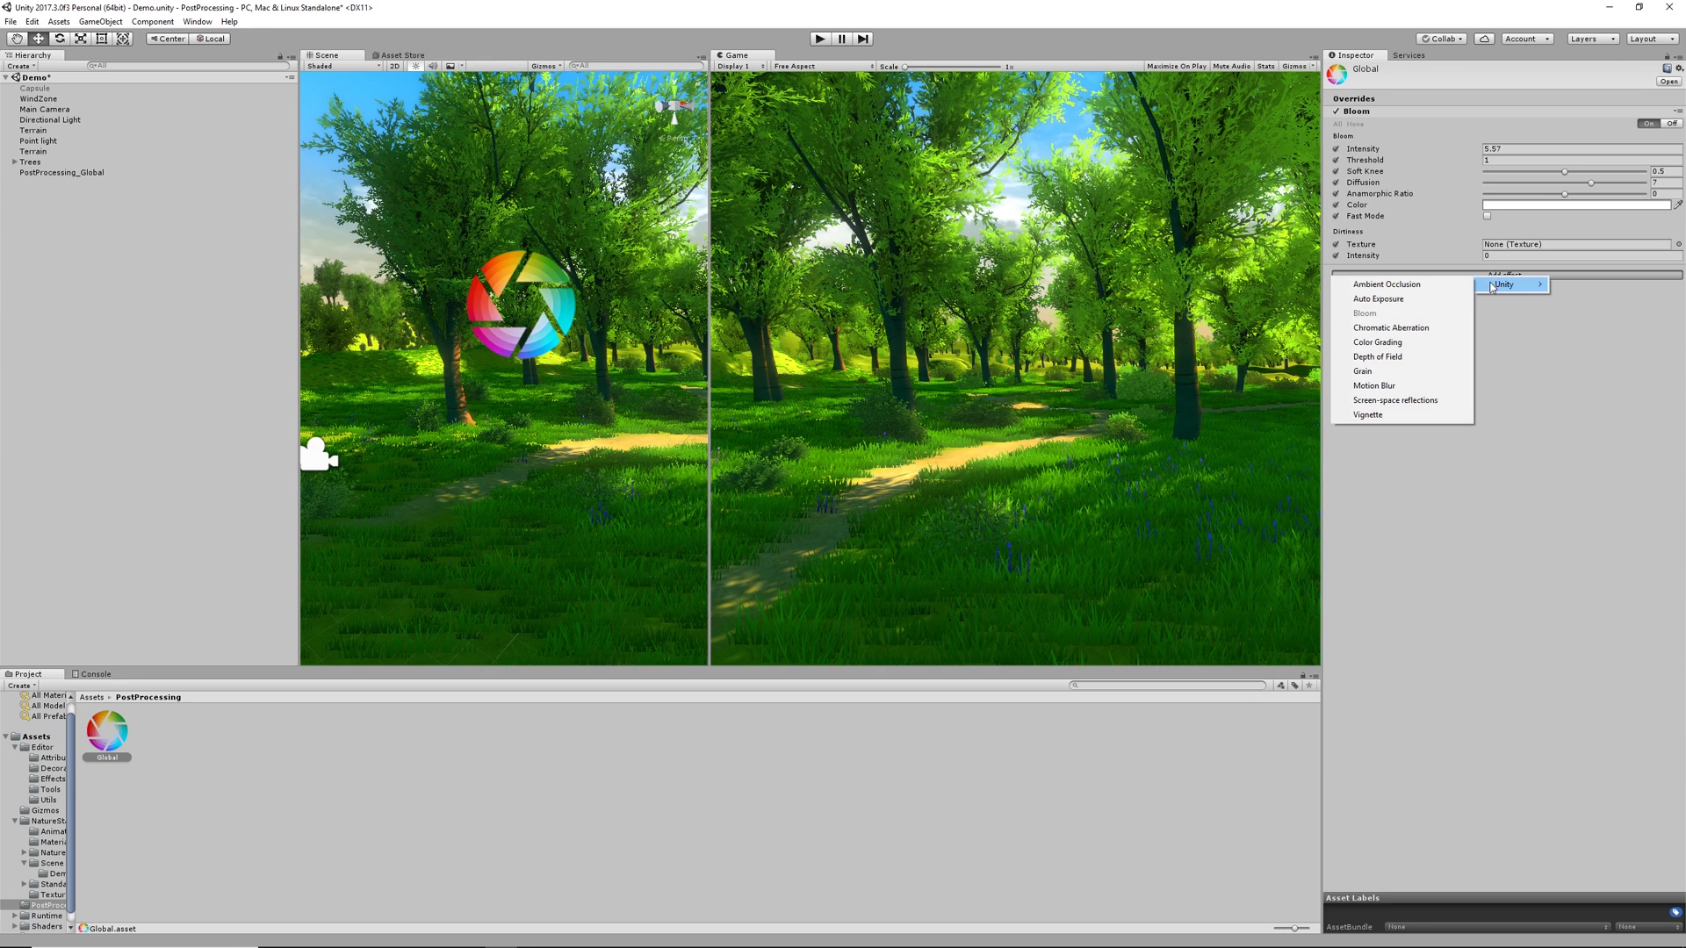
click(1381, 328)
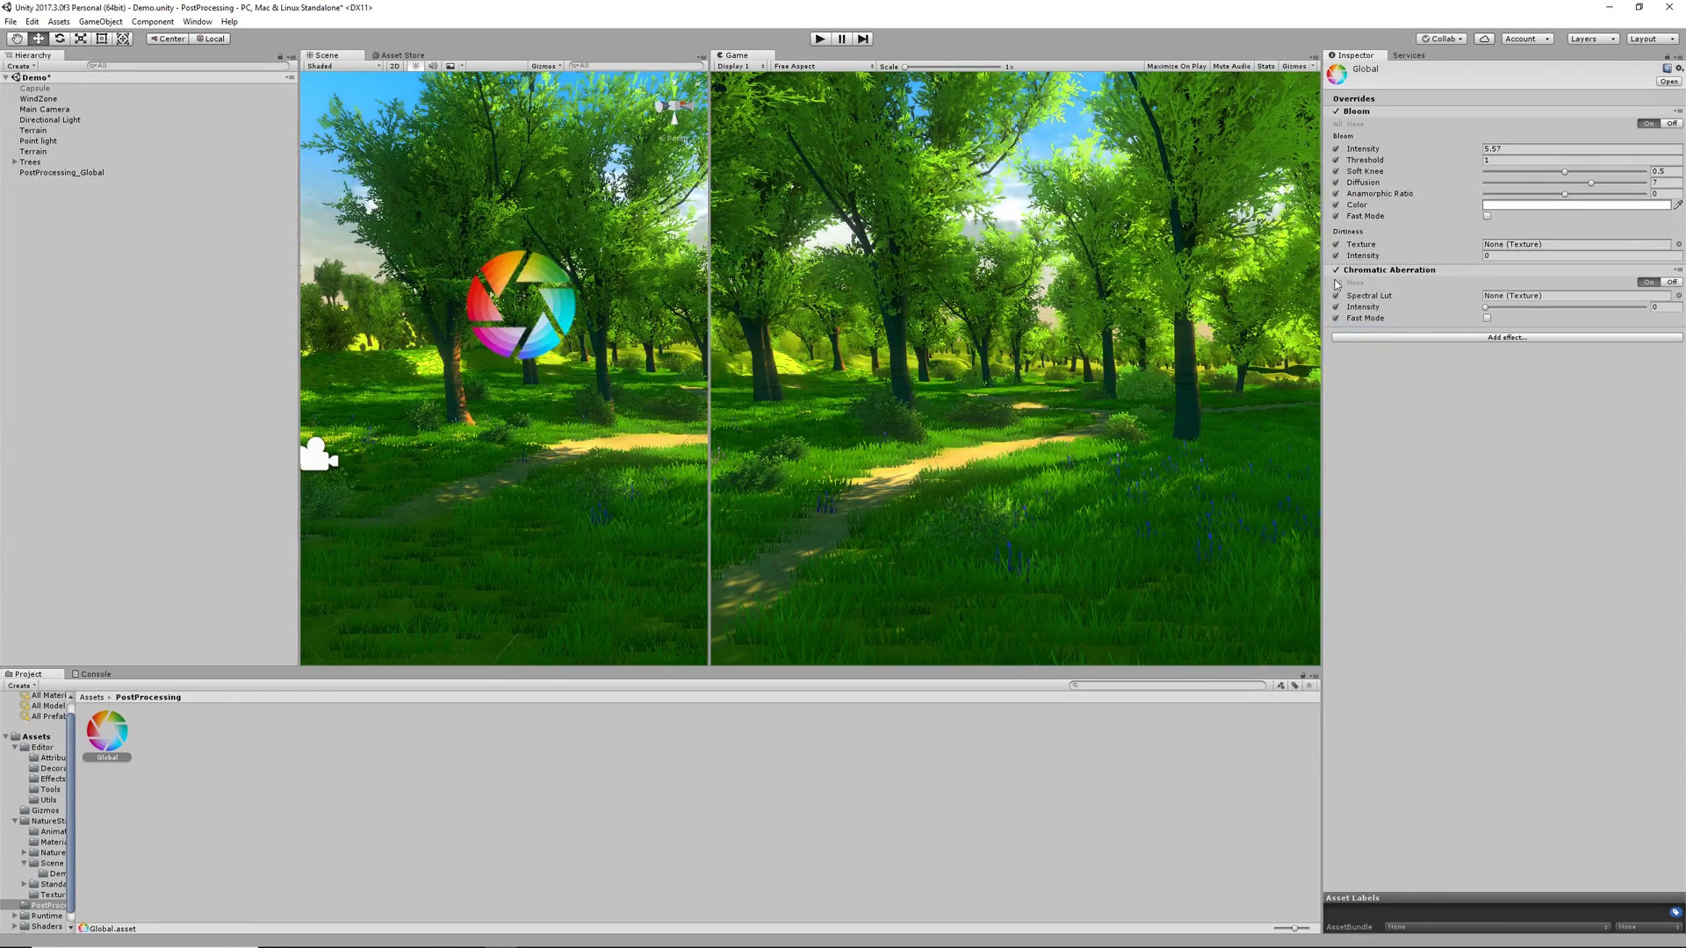
mouse_move(1371, 309)
mouse_down()
mouse_move(1454, 307)
mouse_move(1396, 311)
mouse_up()
- Remove Chromatic Aberration from the Global profile and add Color Grading instead
right_click(1368, 272)
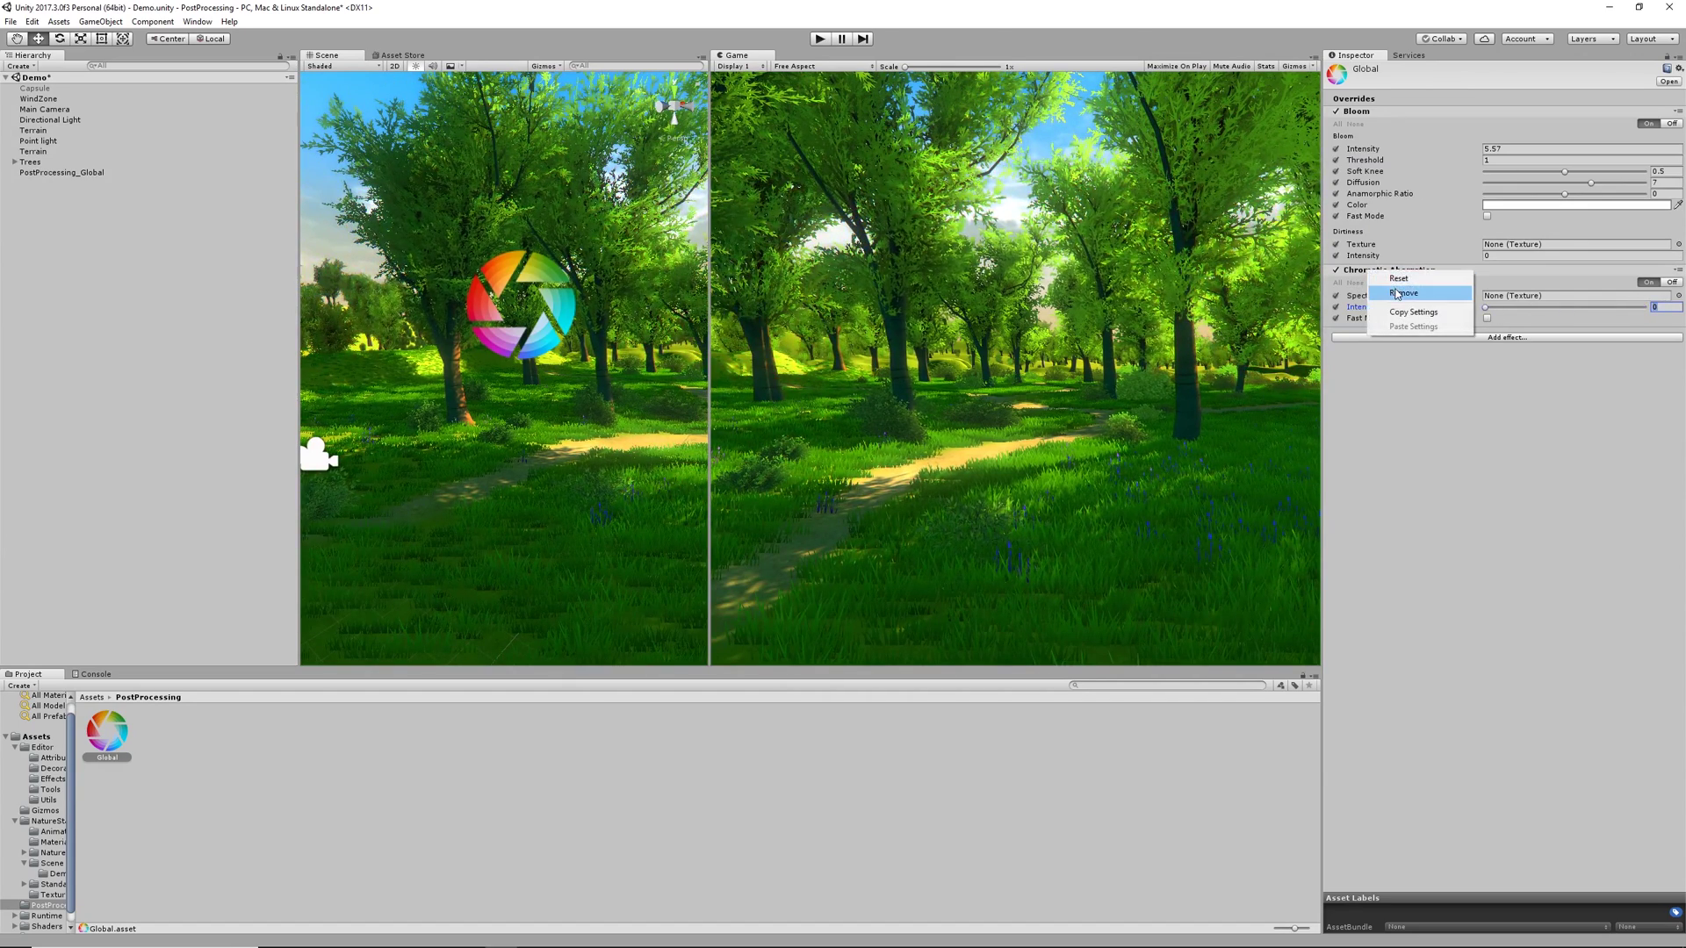
click(1403, 292)
click(1404, 275)
mouse_move(1408, 290)
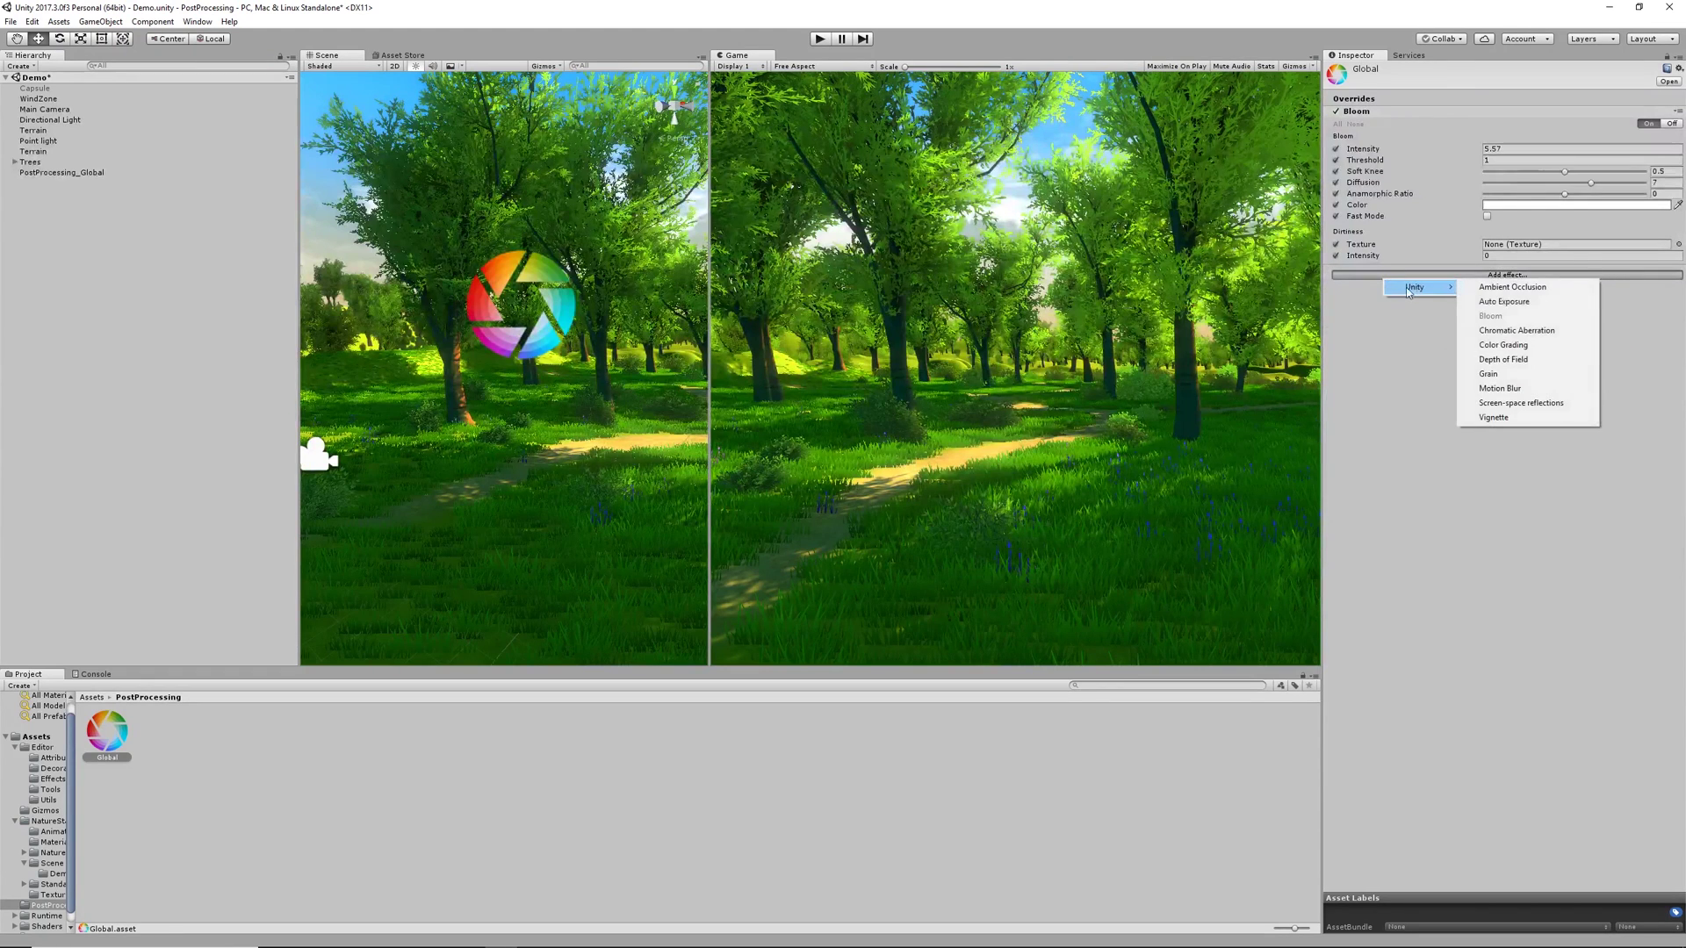
click(1503, 345)
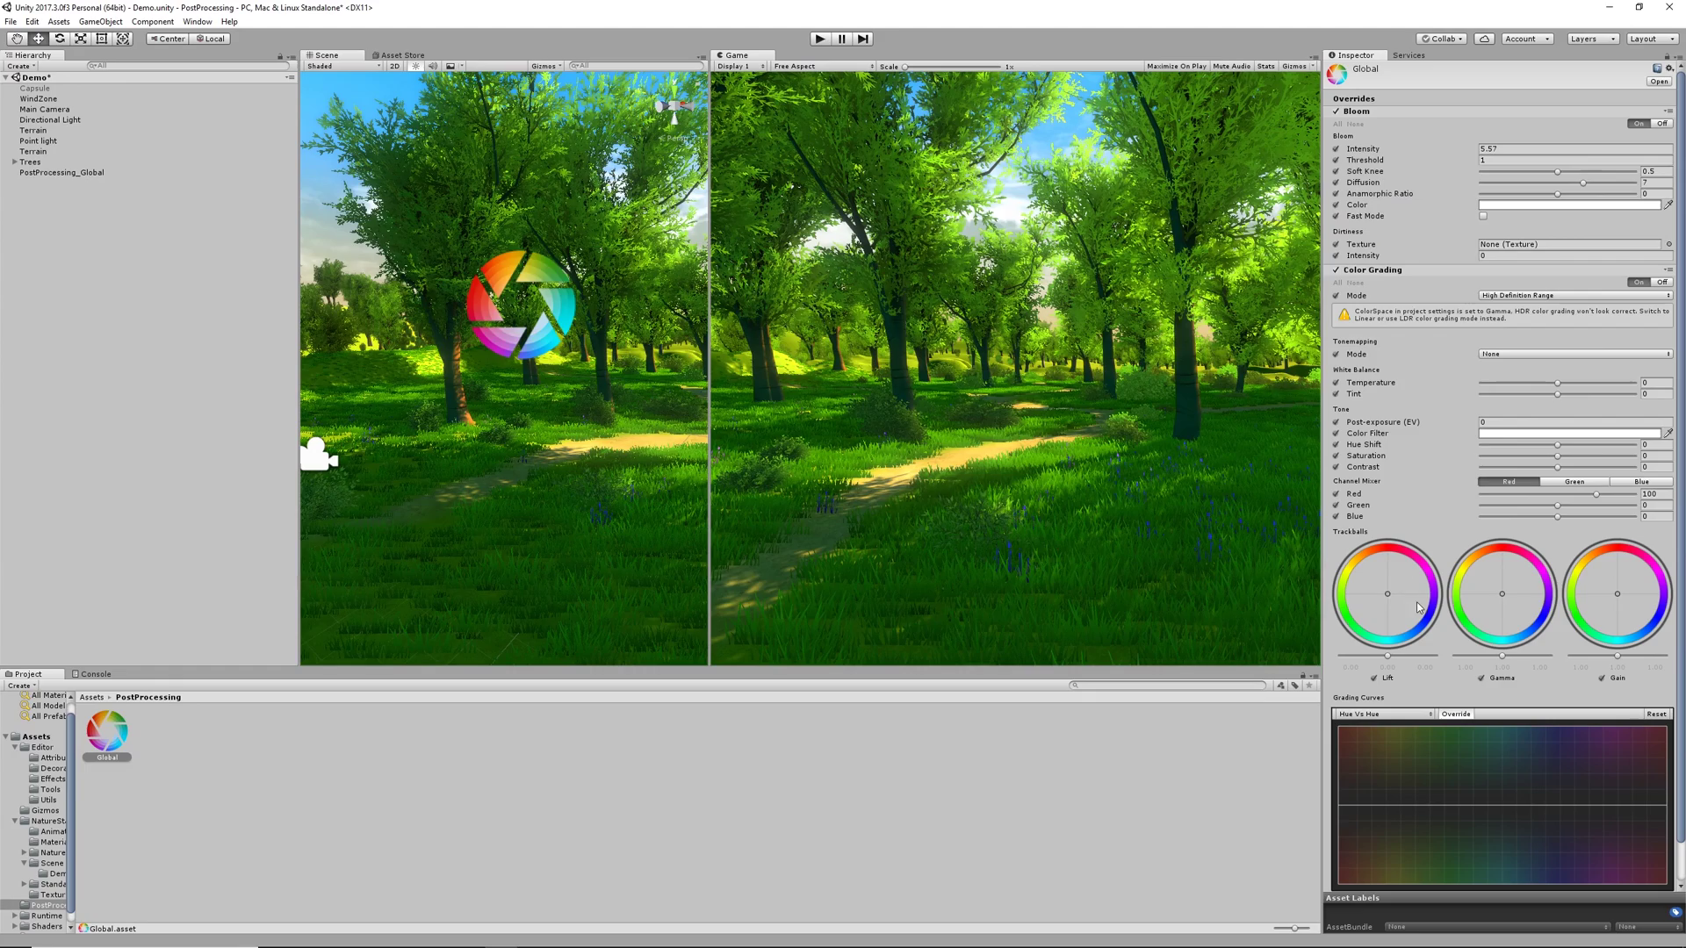
- Shift the Lift trackball toward a cooler tone and adjust the Gamma trackball
drag(1418, 606, 1474, 632)
drag(1529, 551, 1444, 685)
drag(1478, 569, 1488, 554)
- Set tonemapping to ACES and enter play mode to preview the grading
click(1502, 353)
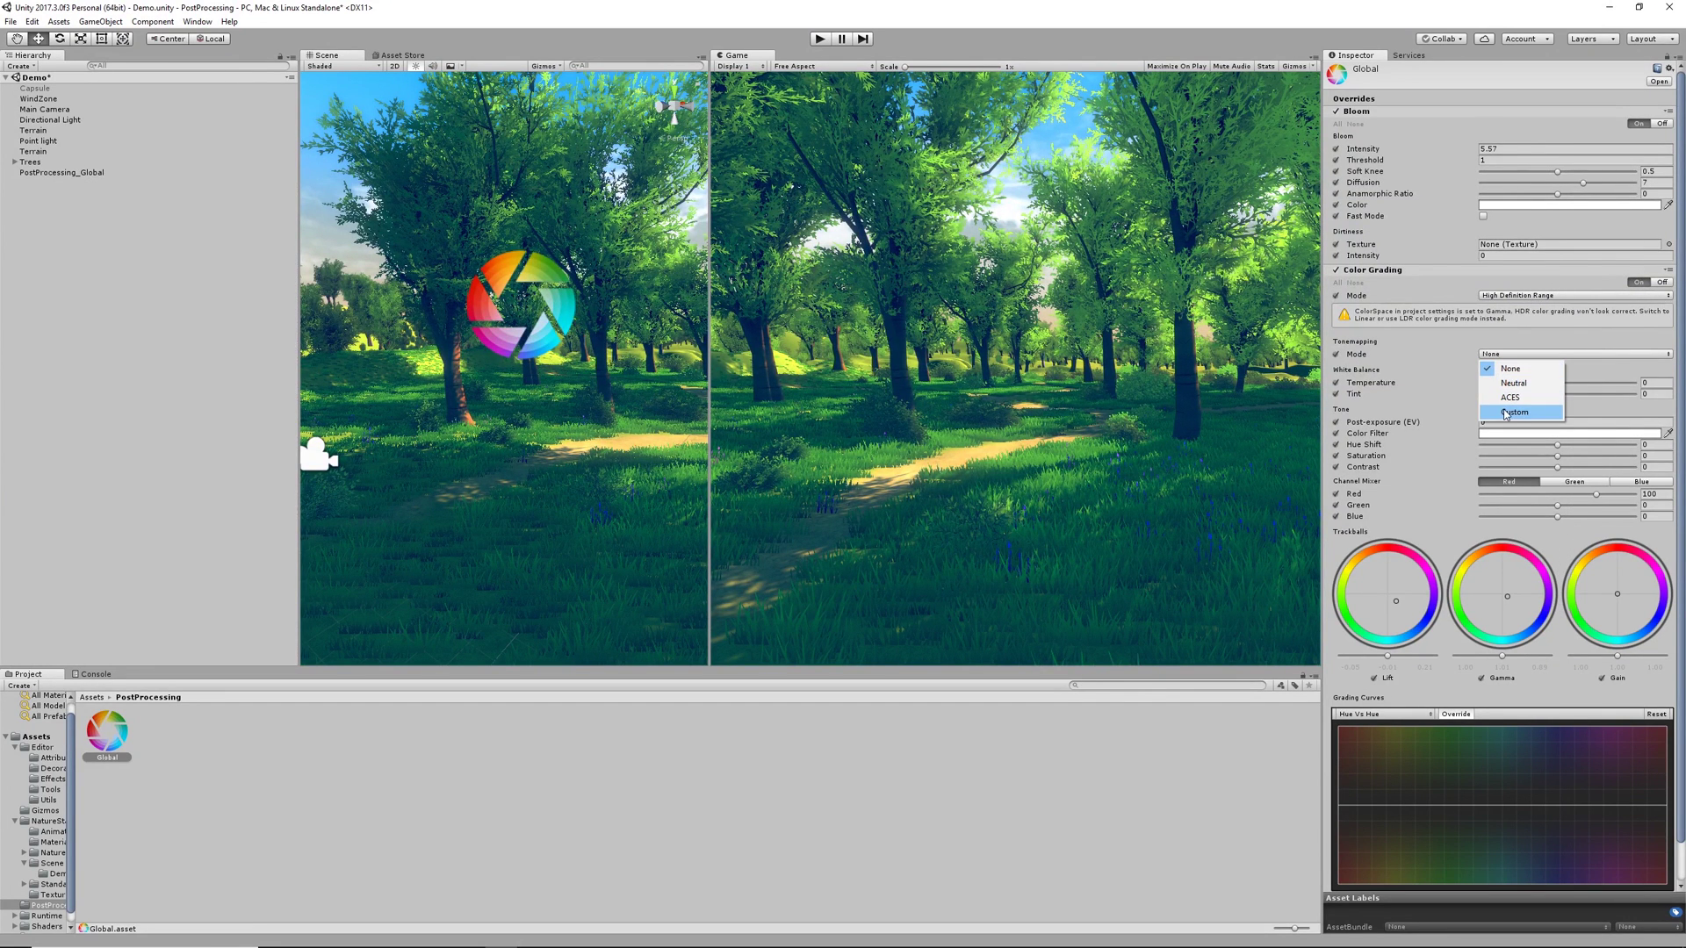
click(1528, 398)
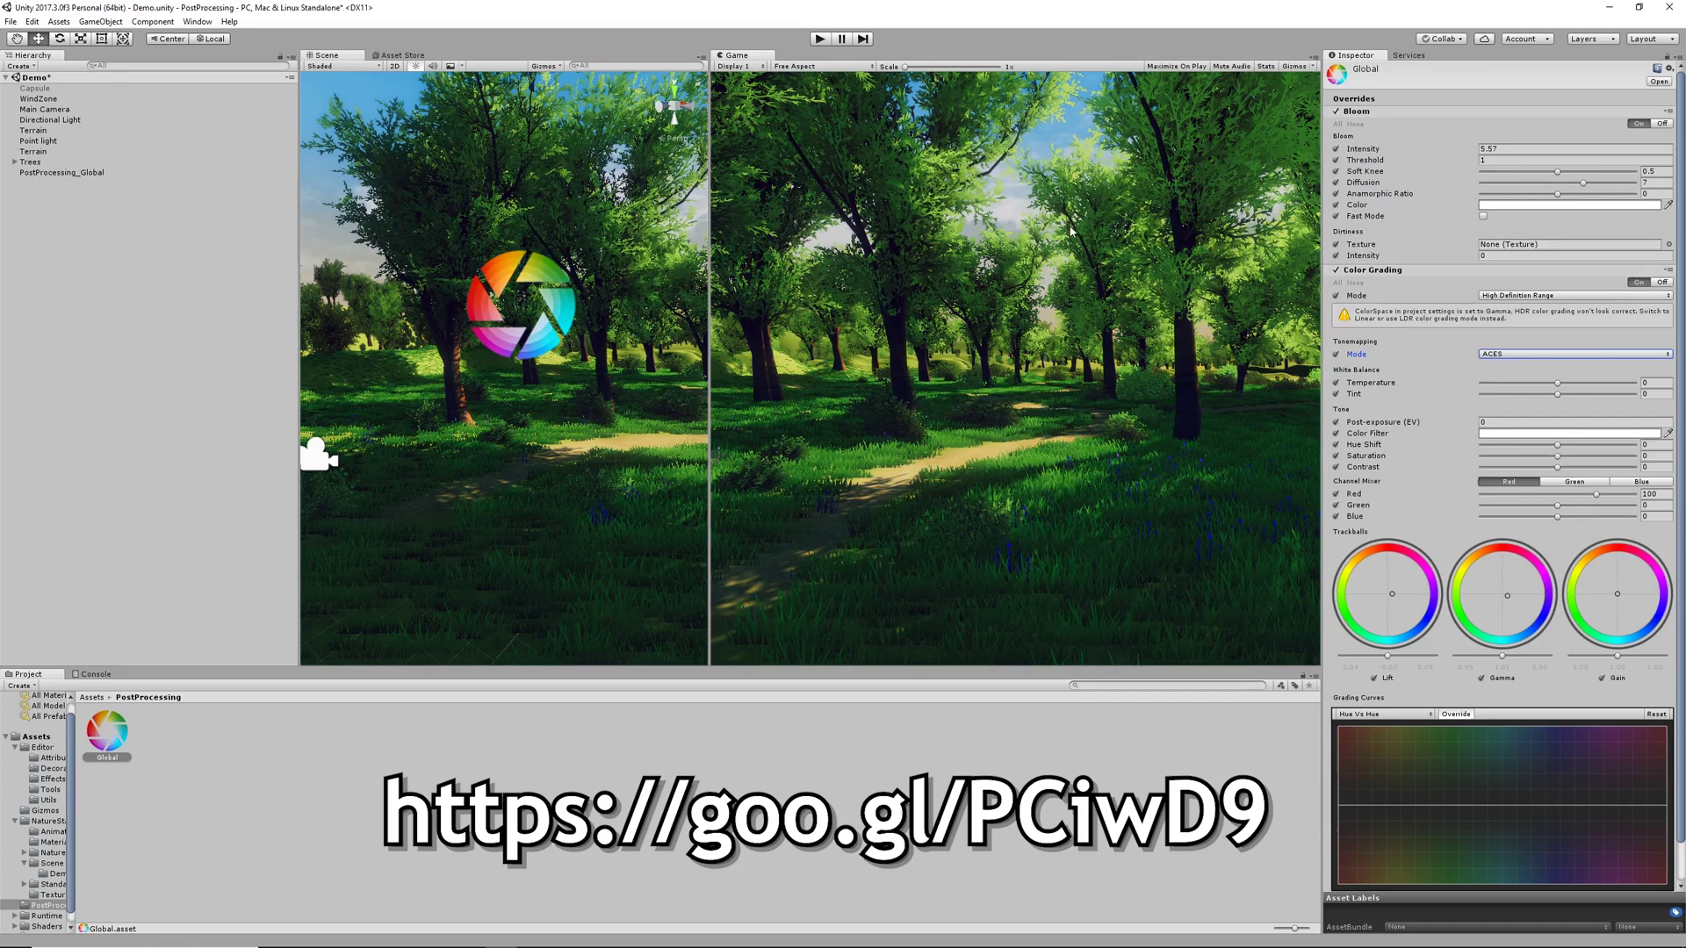
click(819, 39)
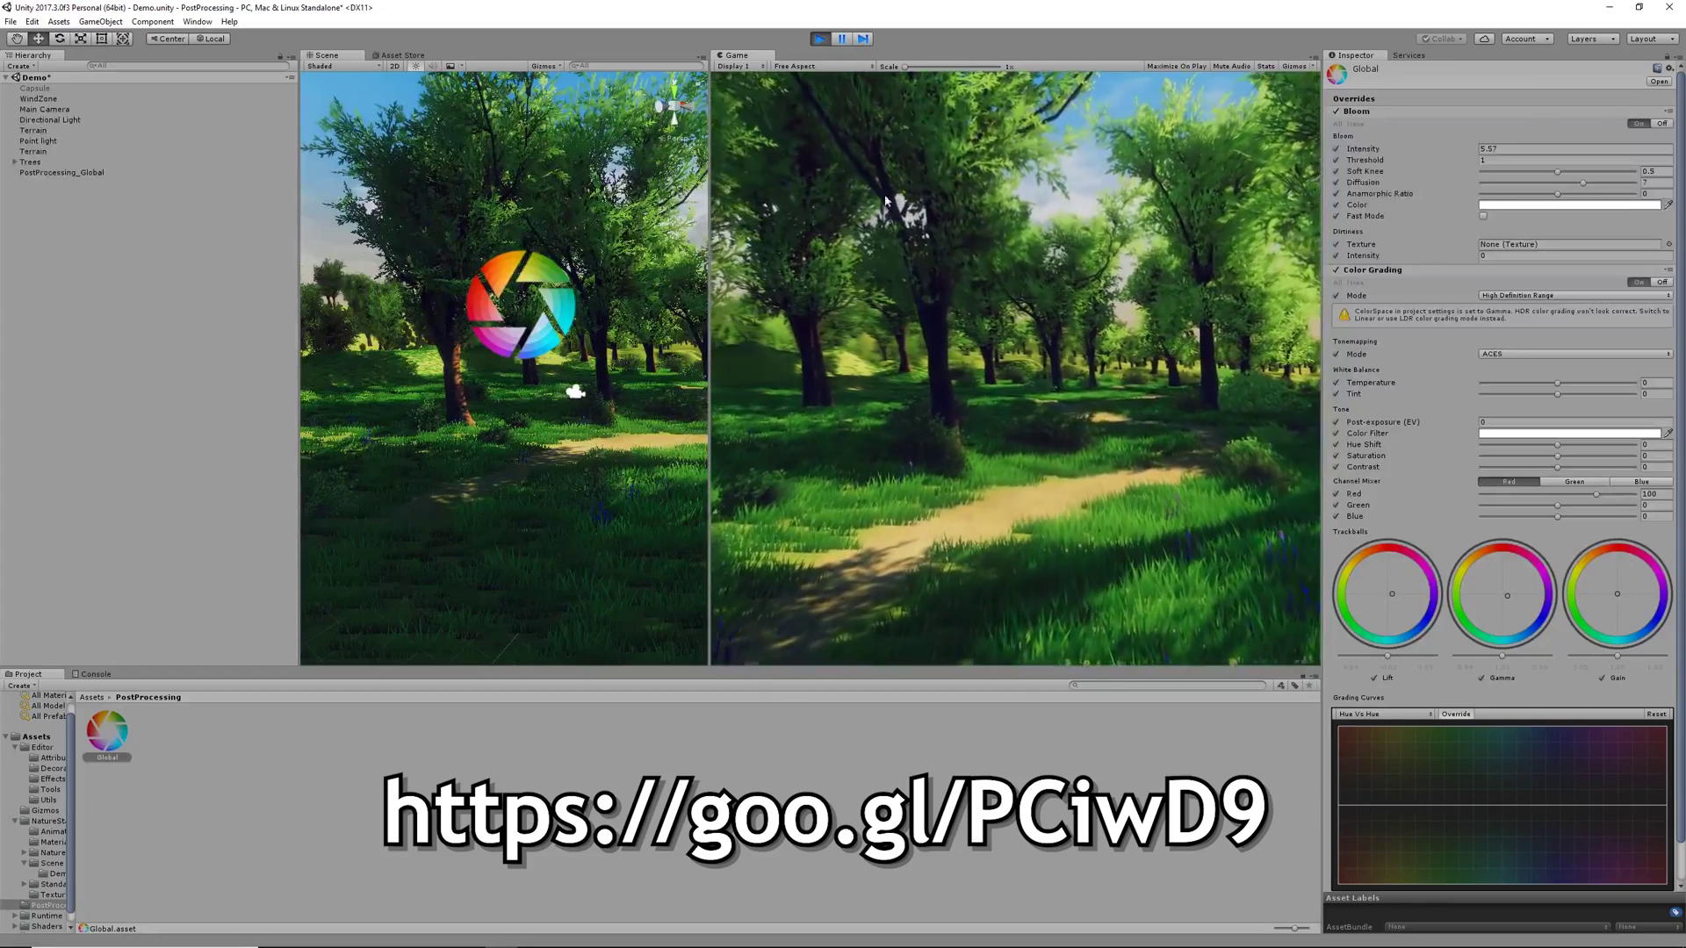
- Toggle PostProcessing_Global on and off to compare, then stop play and reselect the Global profile
click(81, 173)
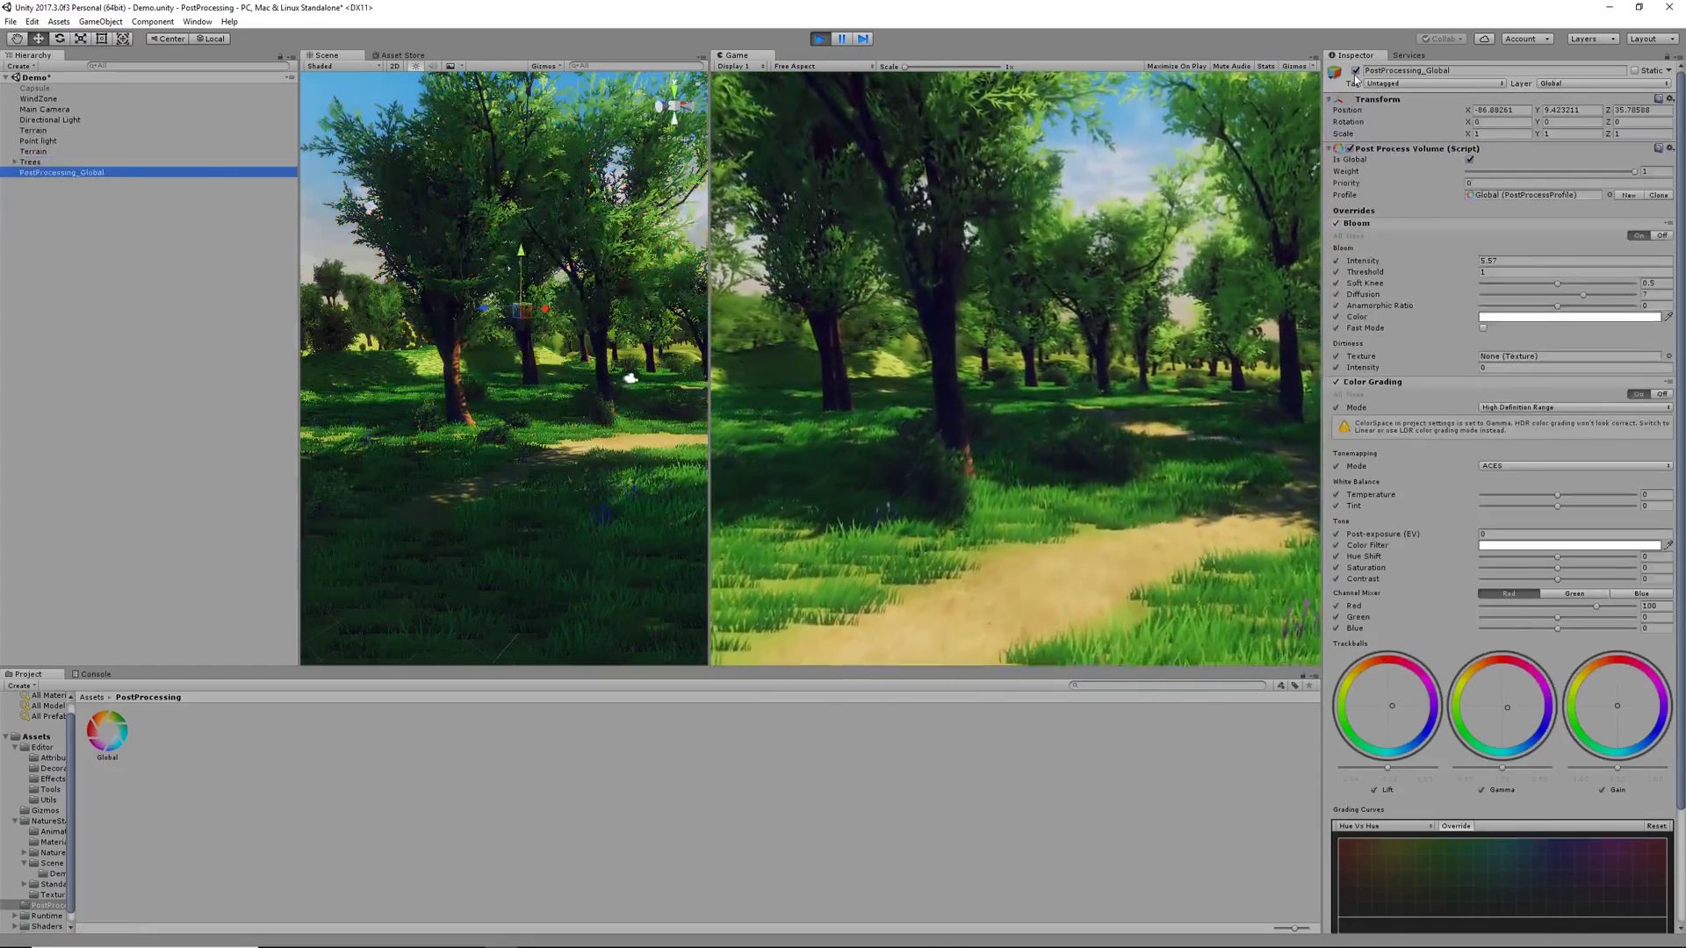
click(1356, 71)
click(1357, 71)
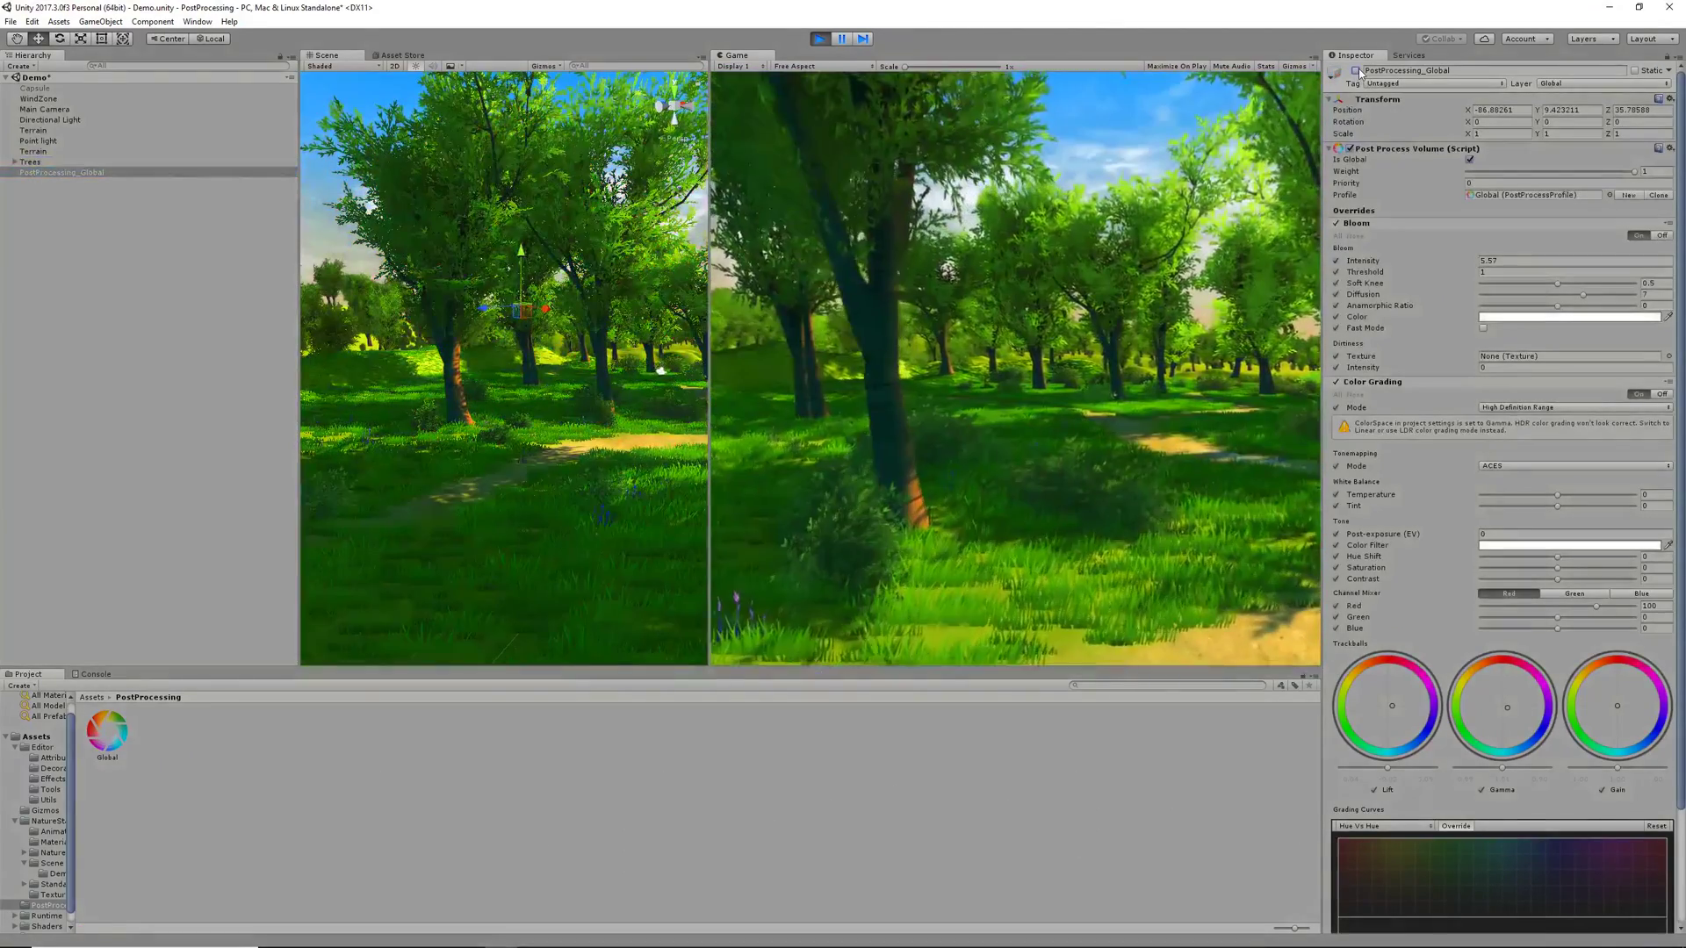
click(1357, 71)
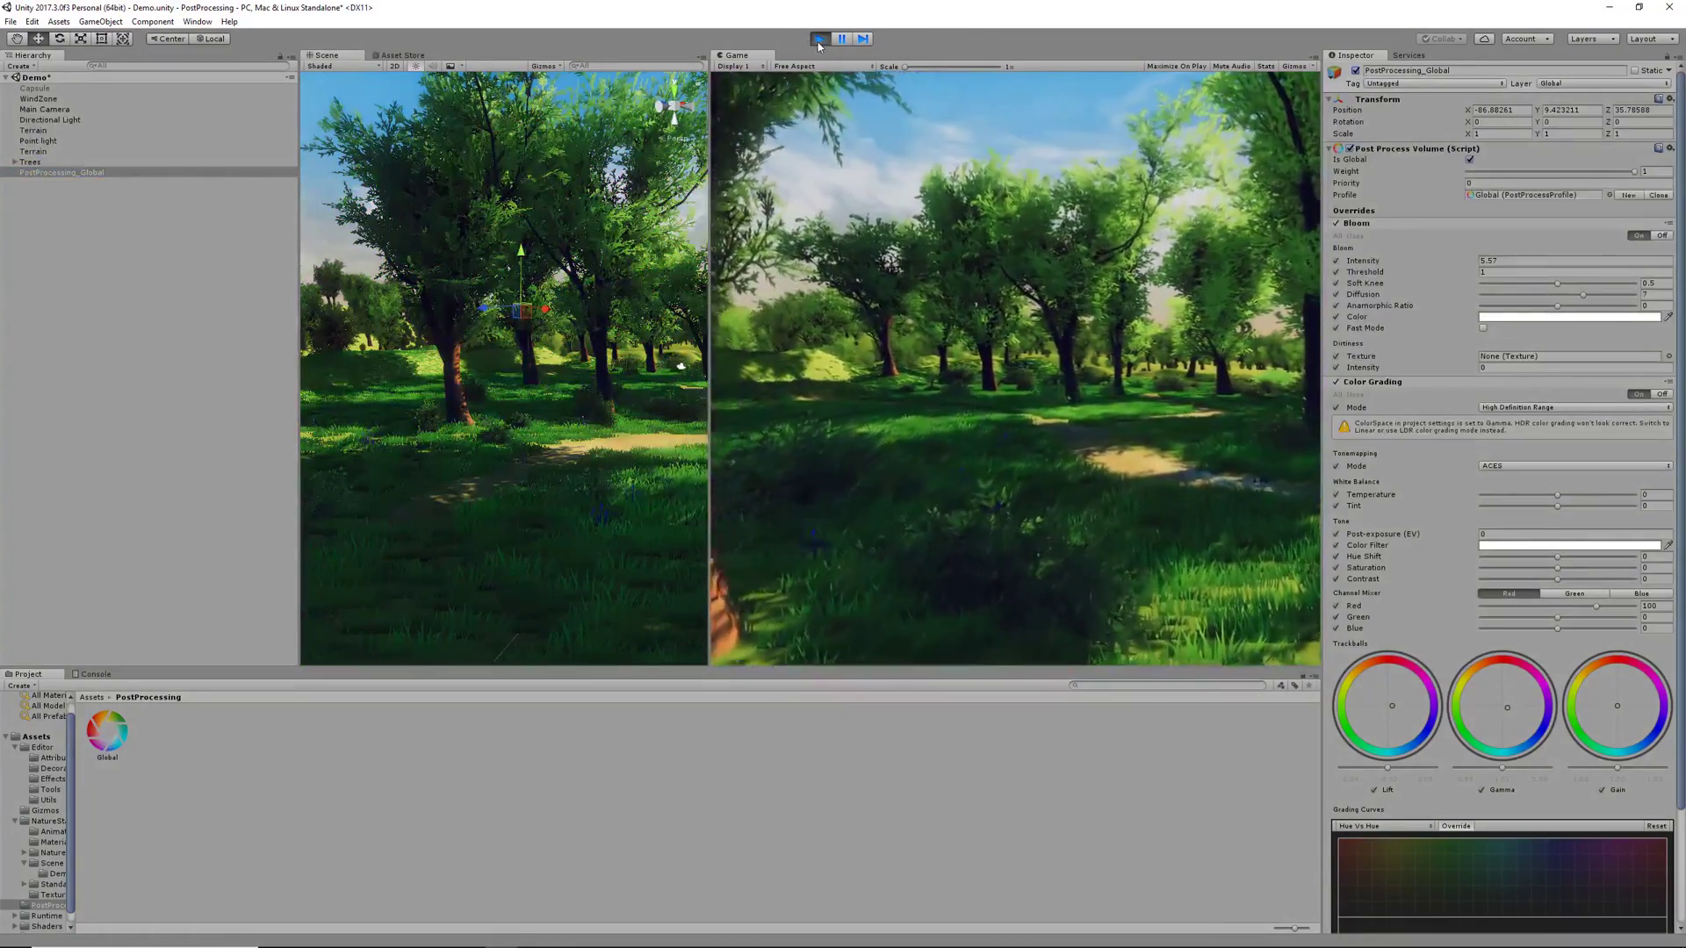
click(819, 39)
click(119, 742)
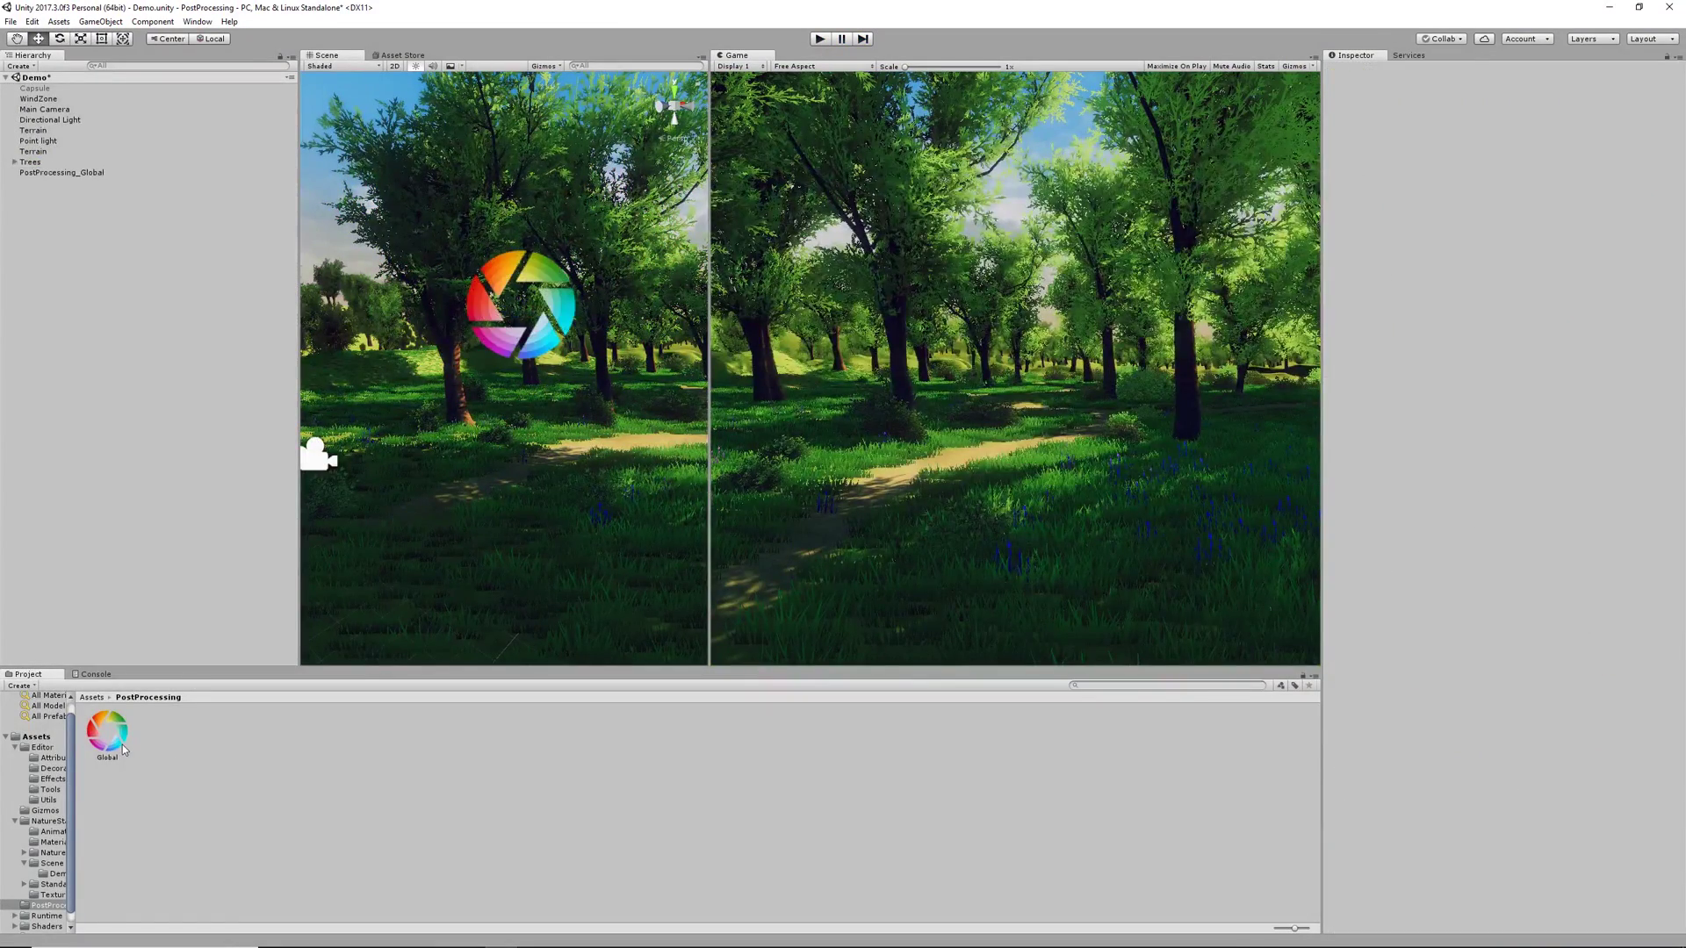
- Add Motion Blur with all overrides enabled to the Global profile, then play and select Main Camera
click(1408, 270)
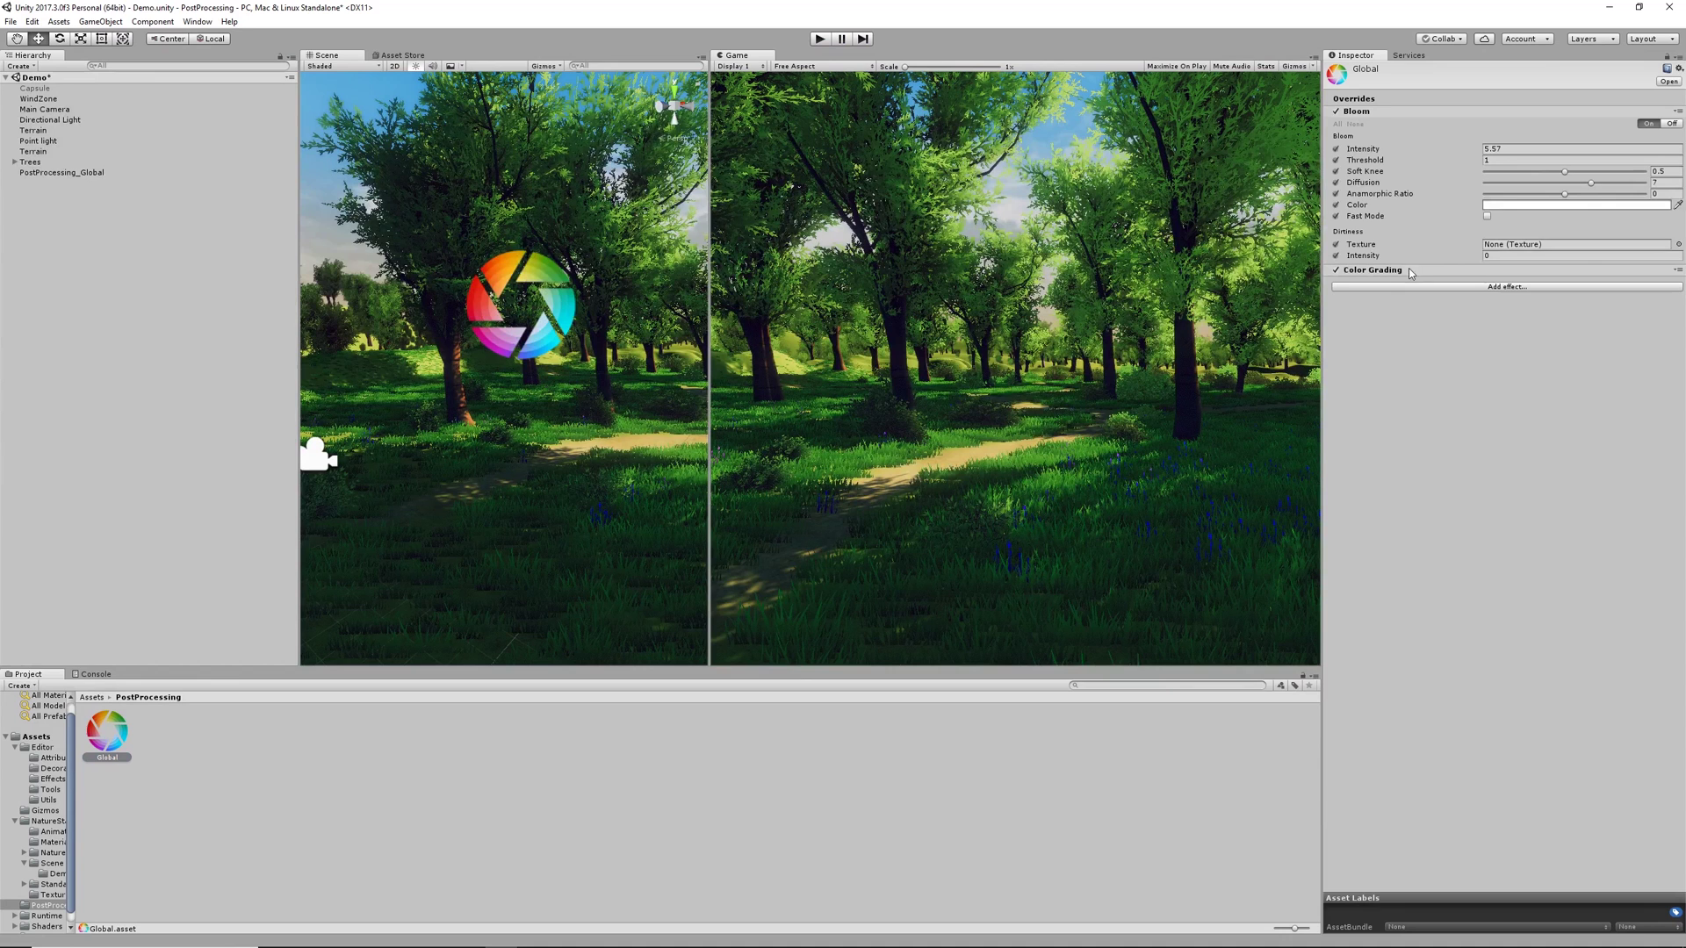
click(1380, 110)
click(1390, 139)
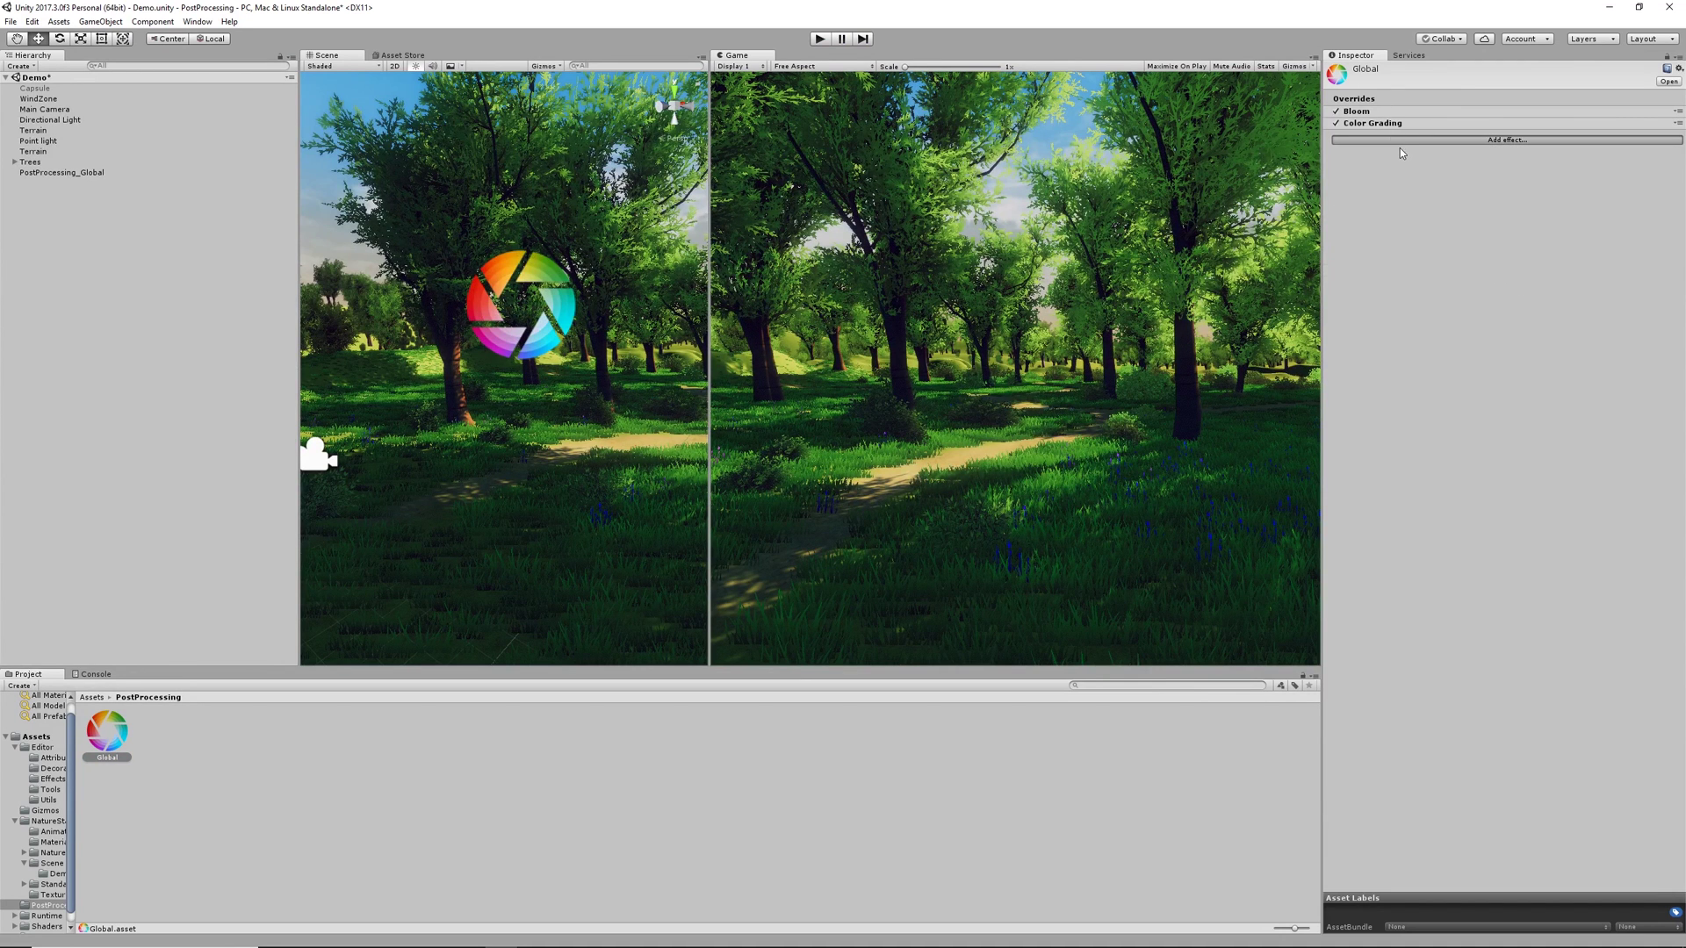
mouse_move(1427, 146)
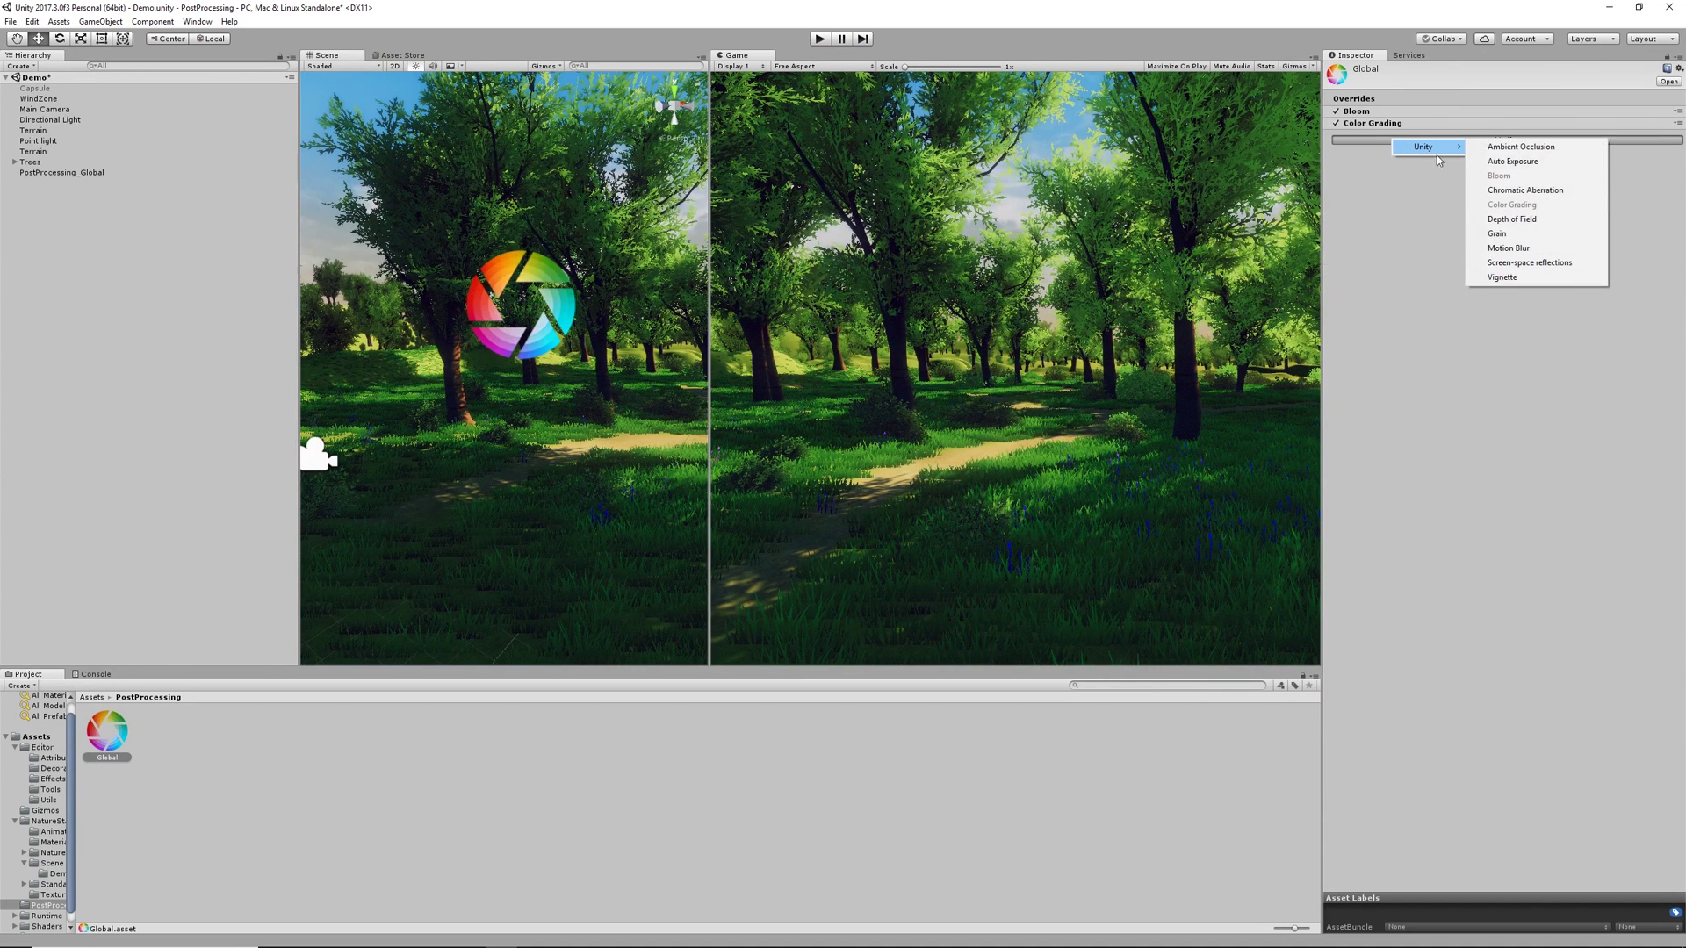
click(1524, 249)
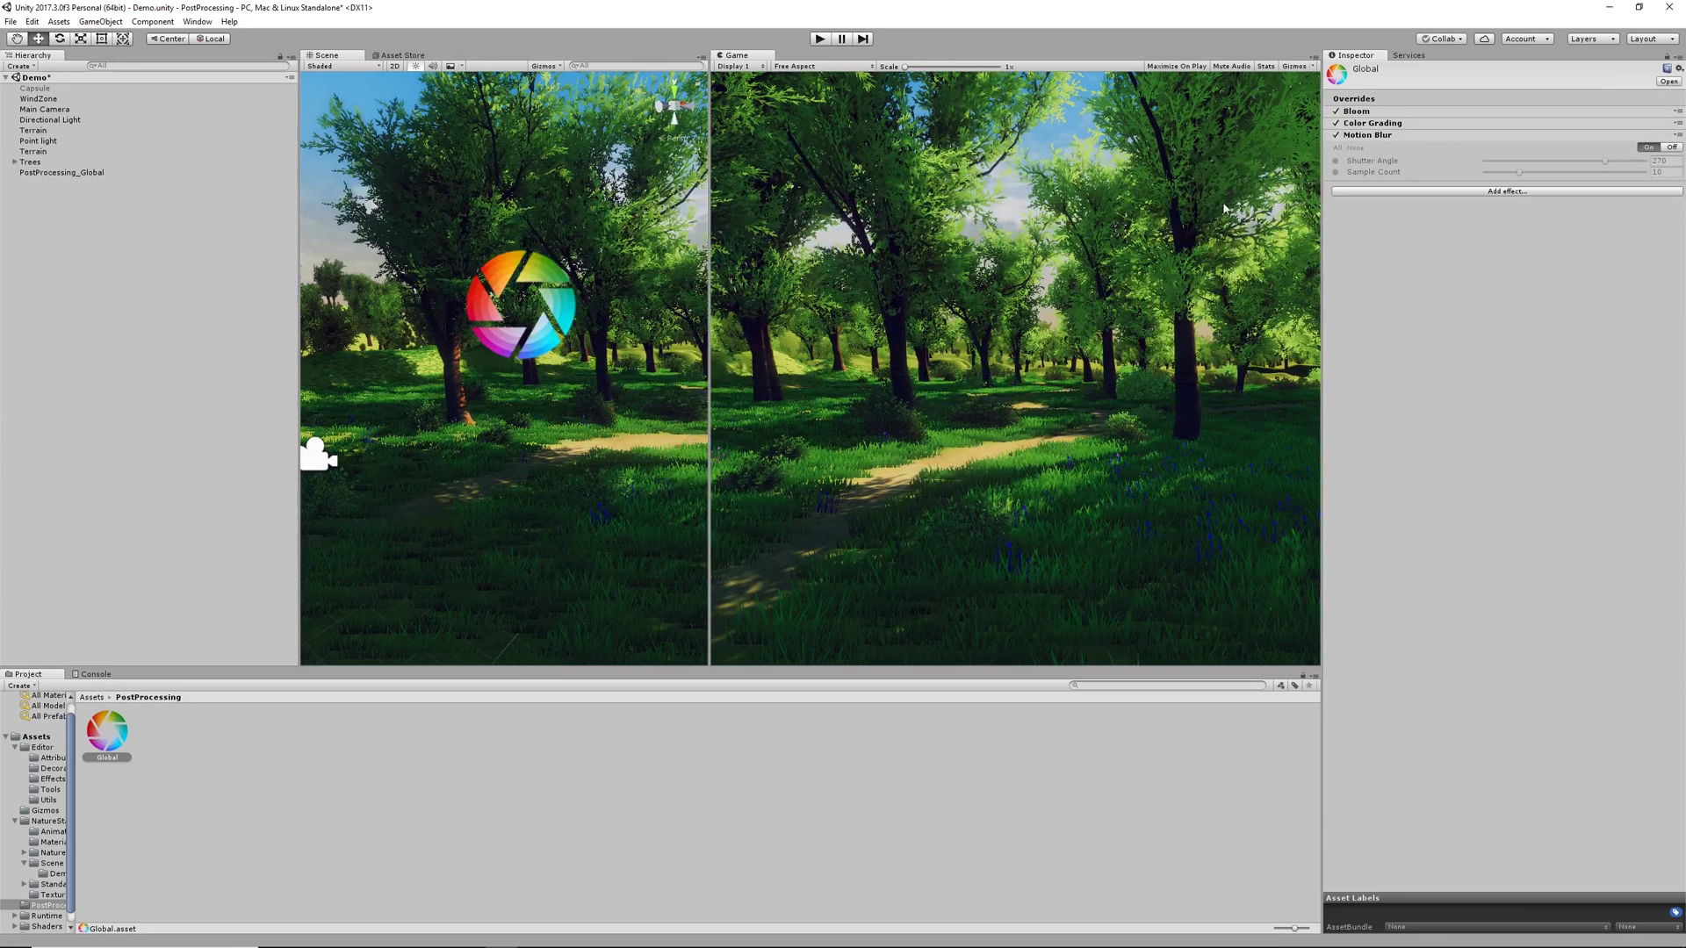
click(1338, 148)
click(820, 39)
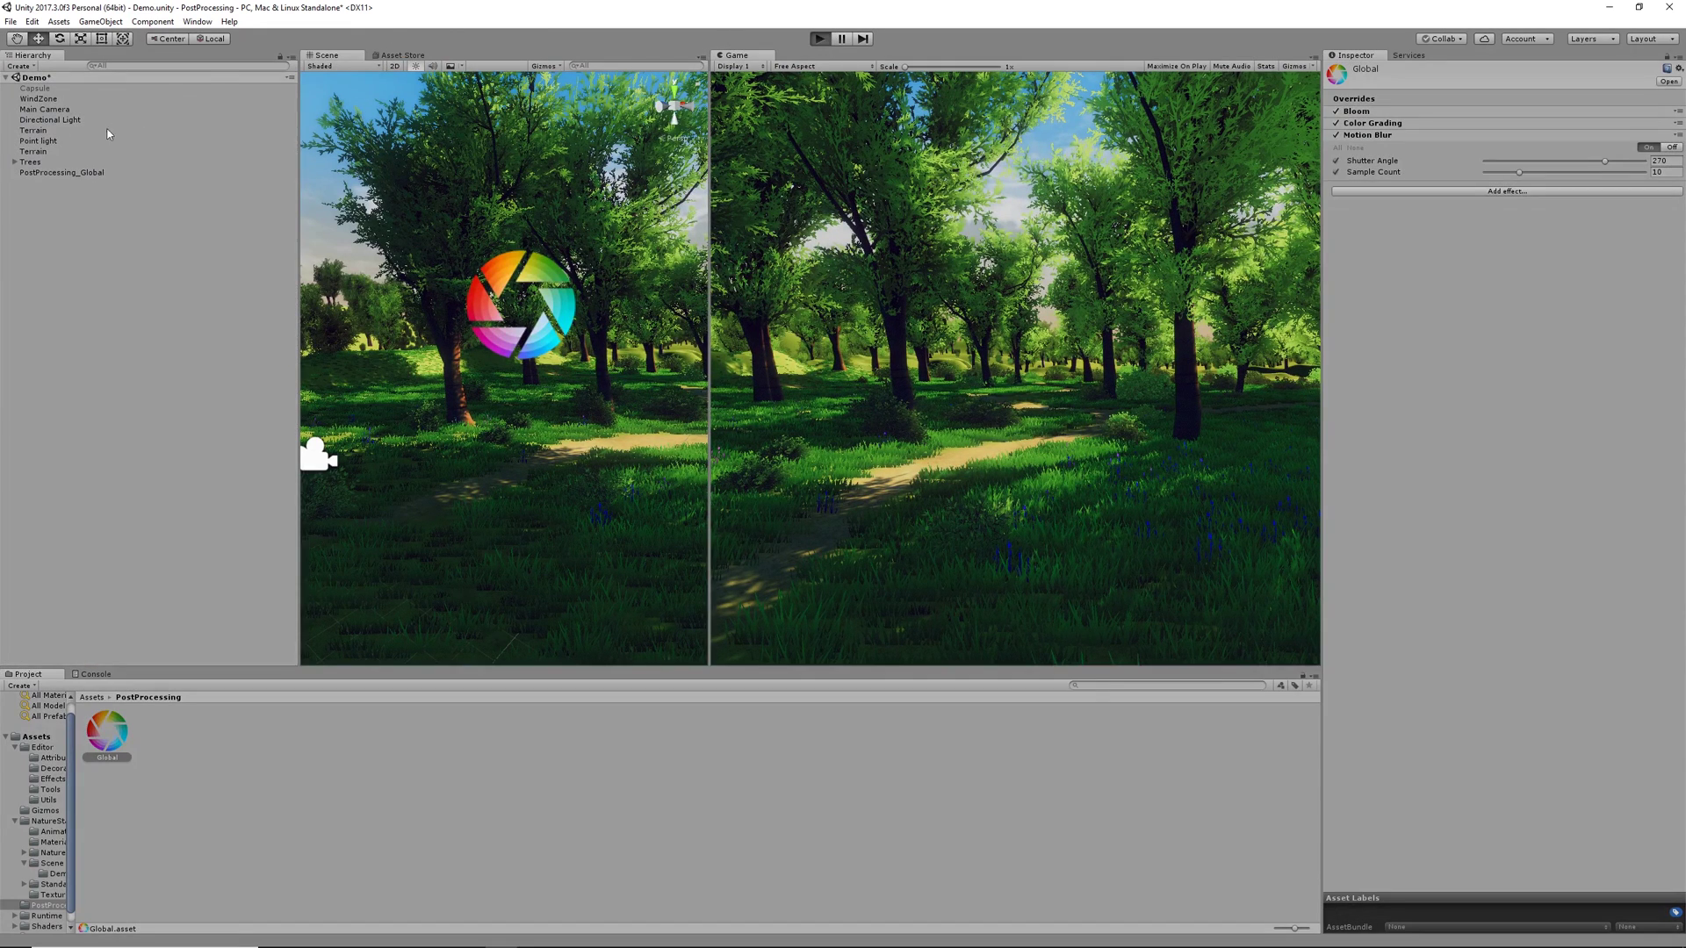
click(48, 110)
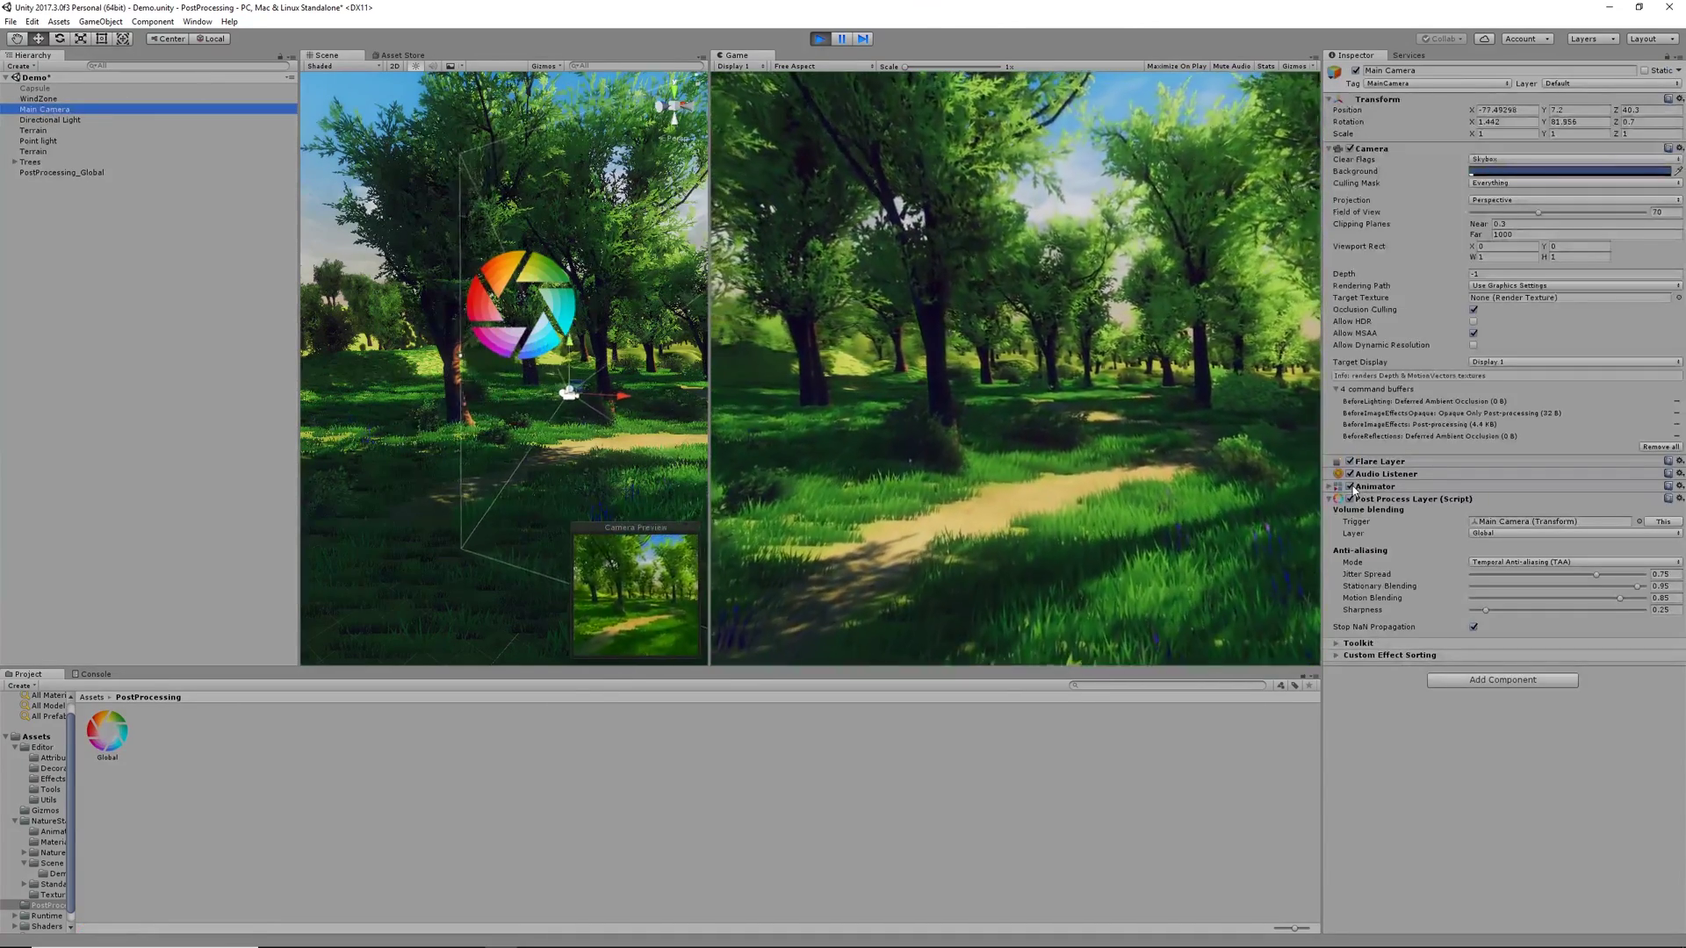
- Disable the camera's Animator and tilt Rotation X down, then stop play and select PostProcessing_Global
click(1350, 485)
drag(1472, 119, 12, 203)
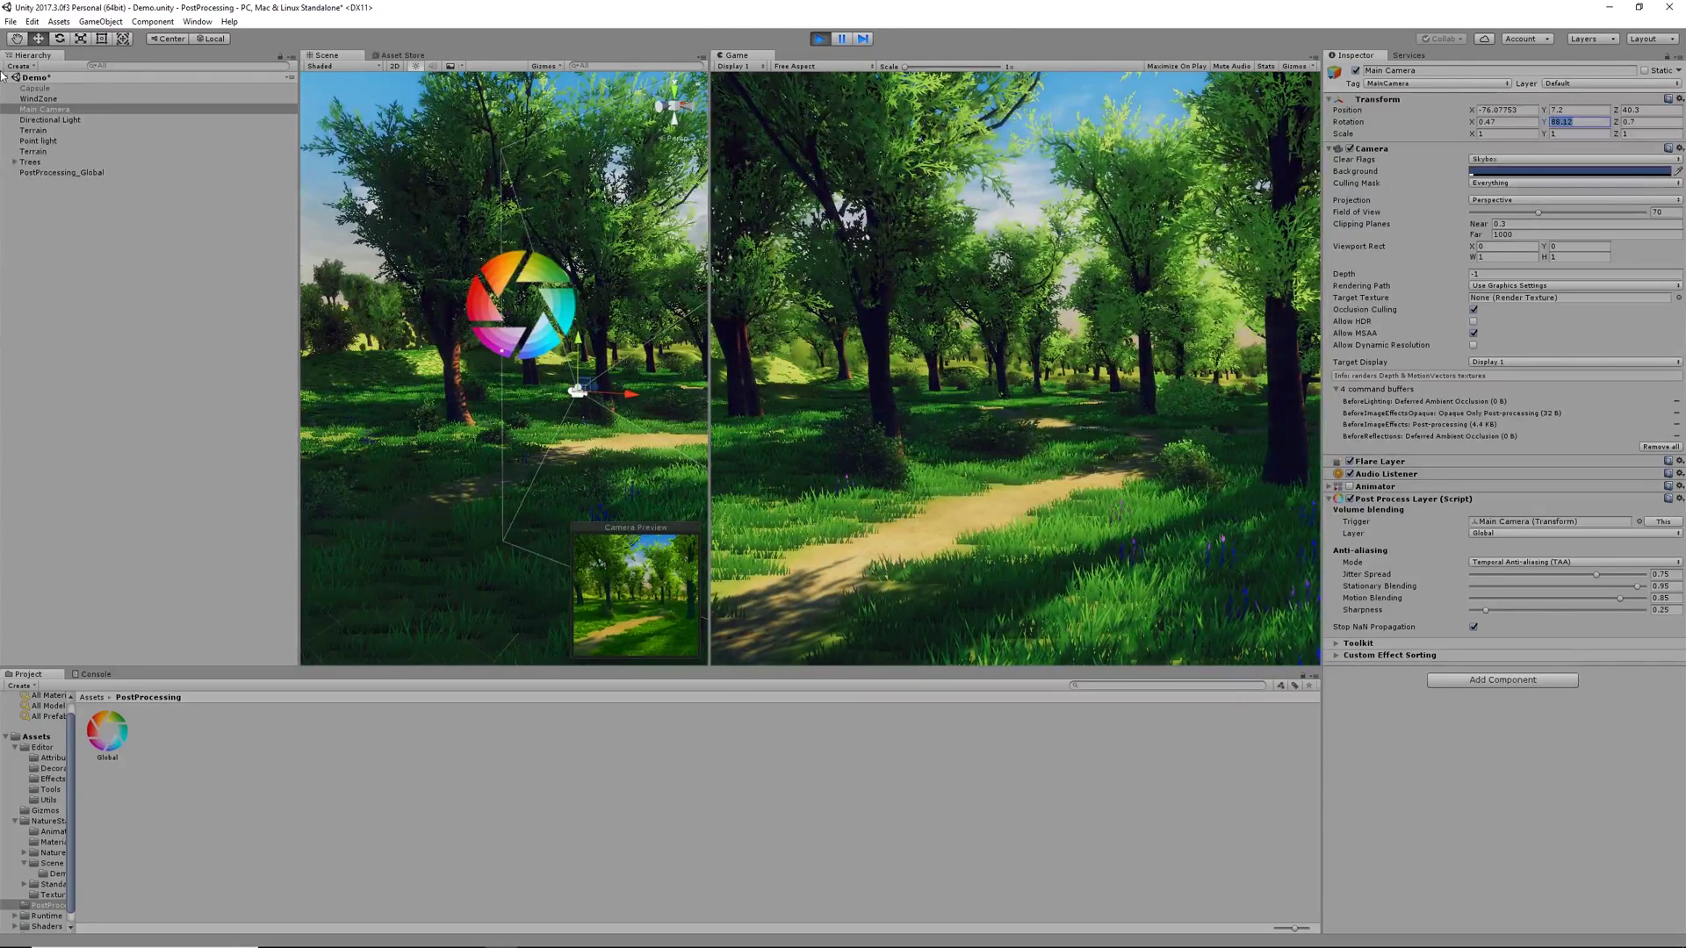
click(819, 39)
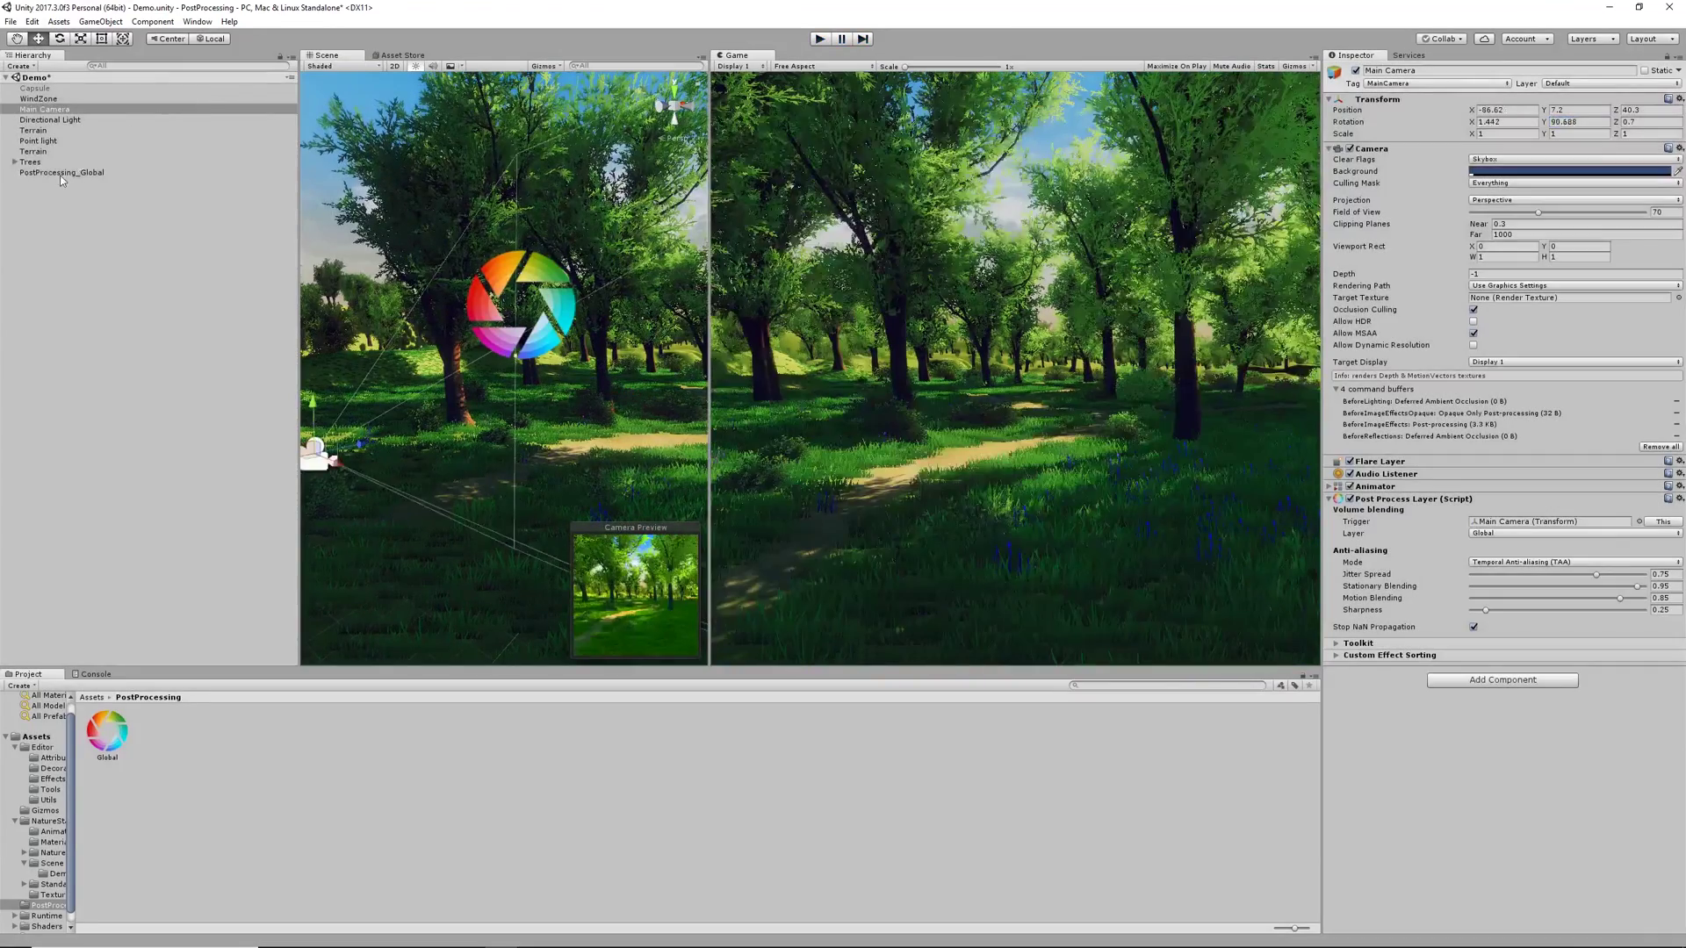
click(61, 173)
- Remove the Motion Blur override from the global profile and enter Play mode
right_click(1376, 250)
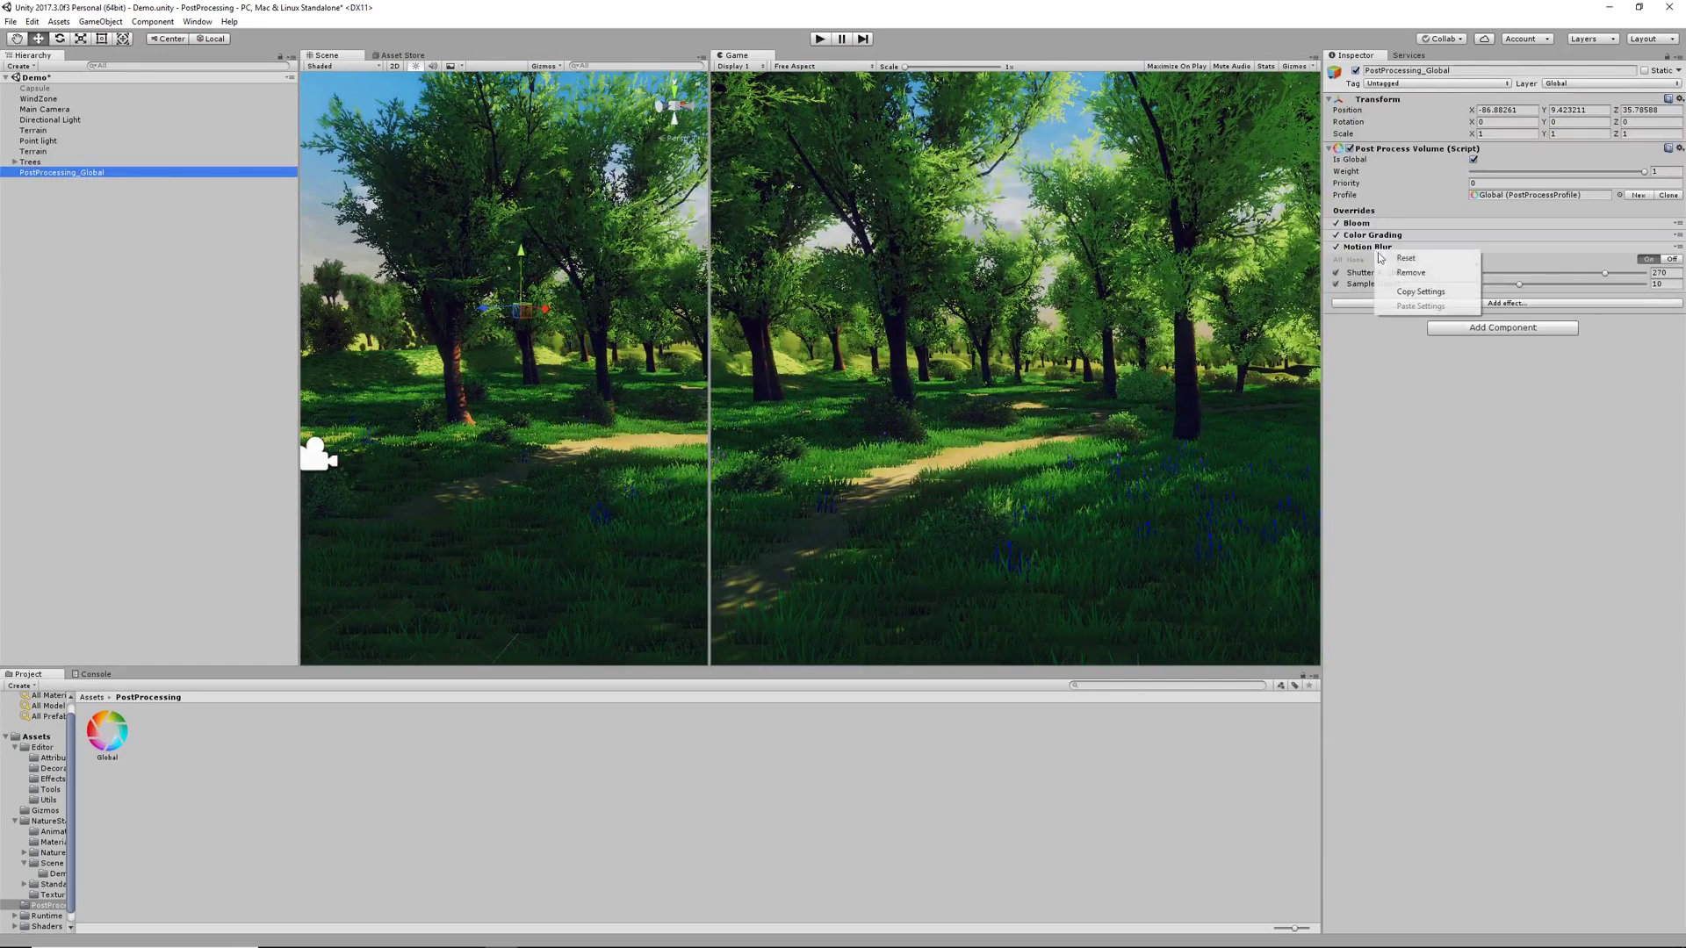
click(1402, 269)
key(ctrl+p)
- Preview a Vignette override with all settings enabled at Intensity 0.48, then stop playing
click(1467, 251)
mouse_move(1497, 257)
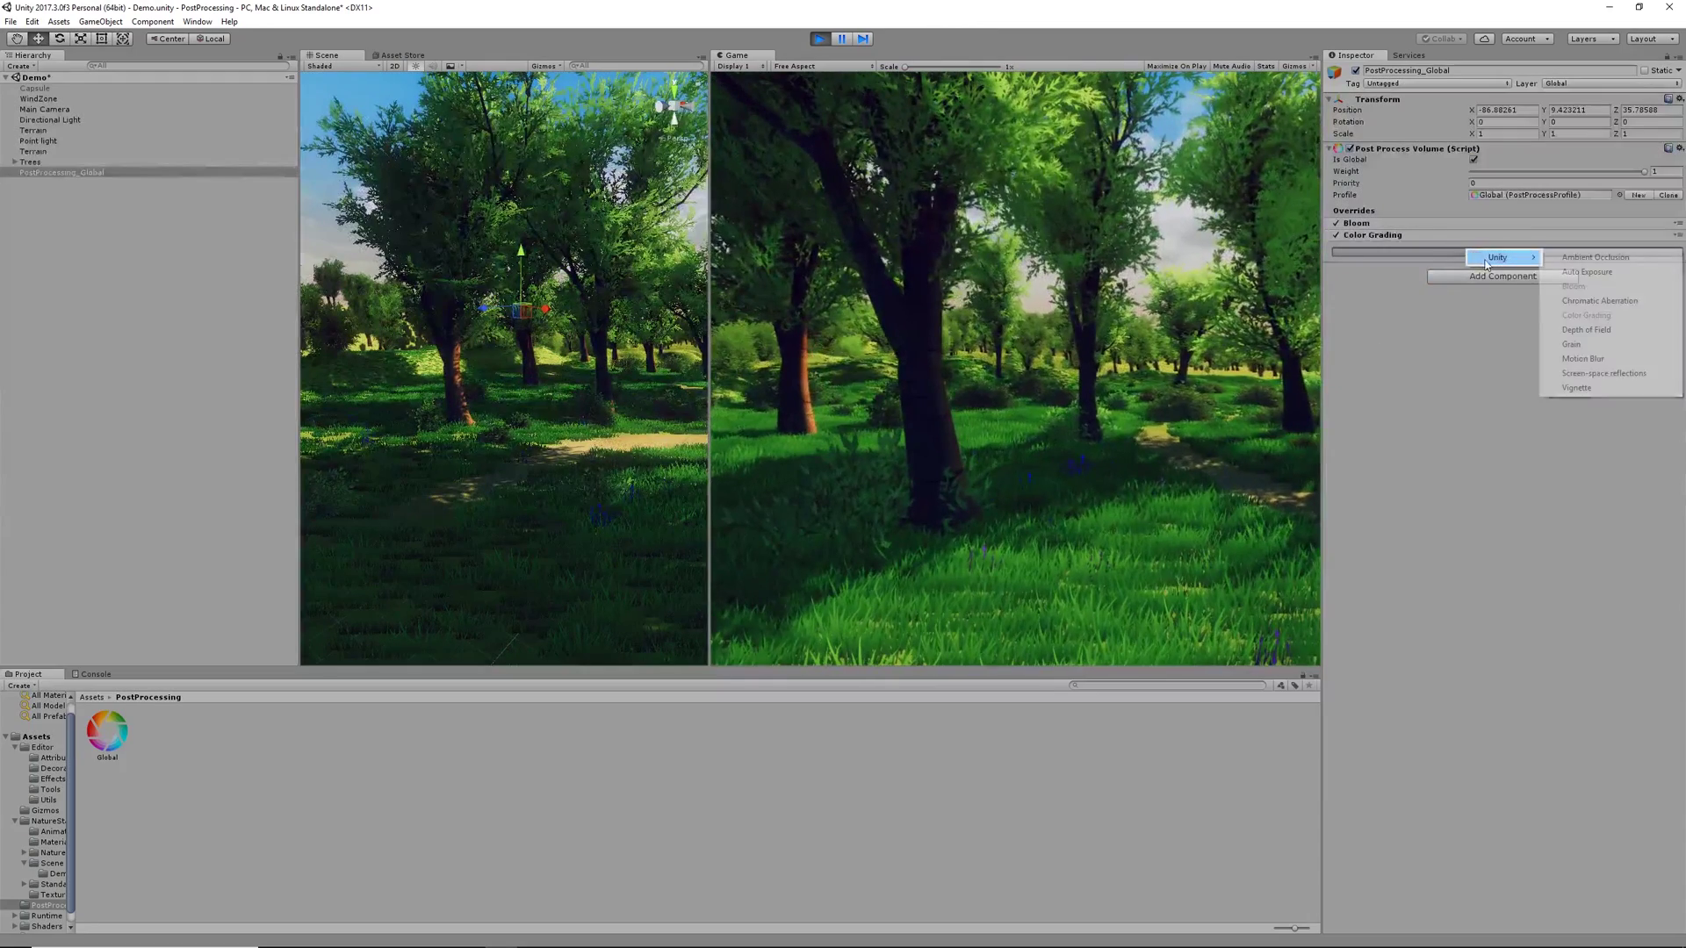
click(1577, 389)
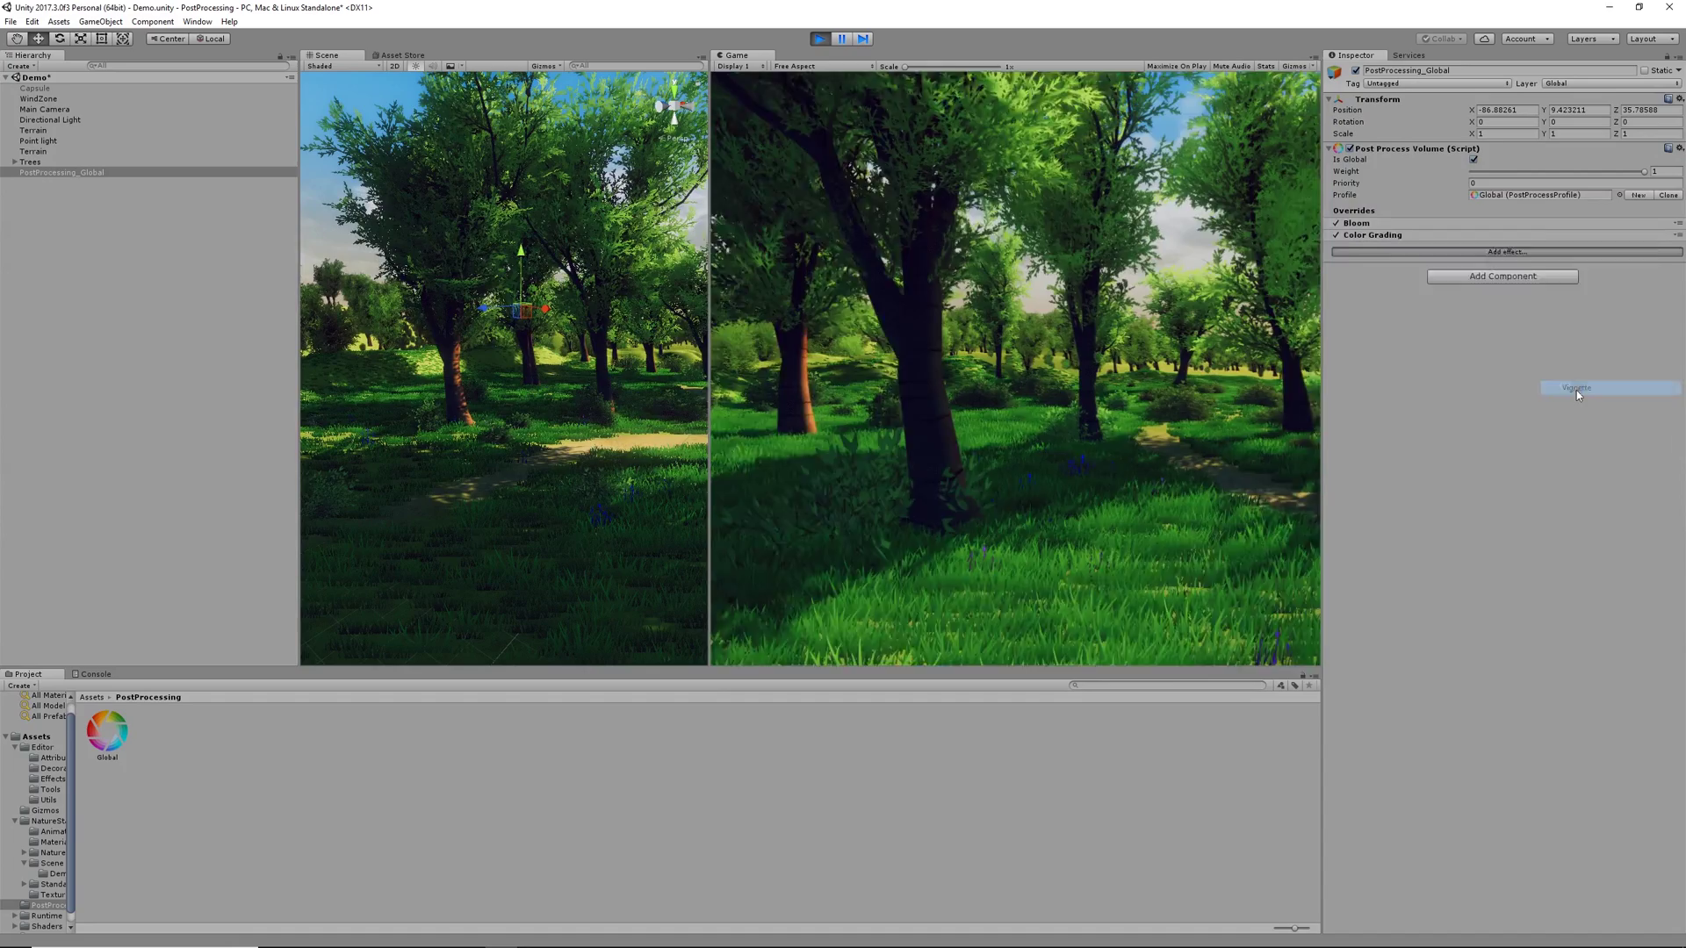
click(1335, 260)
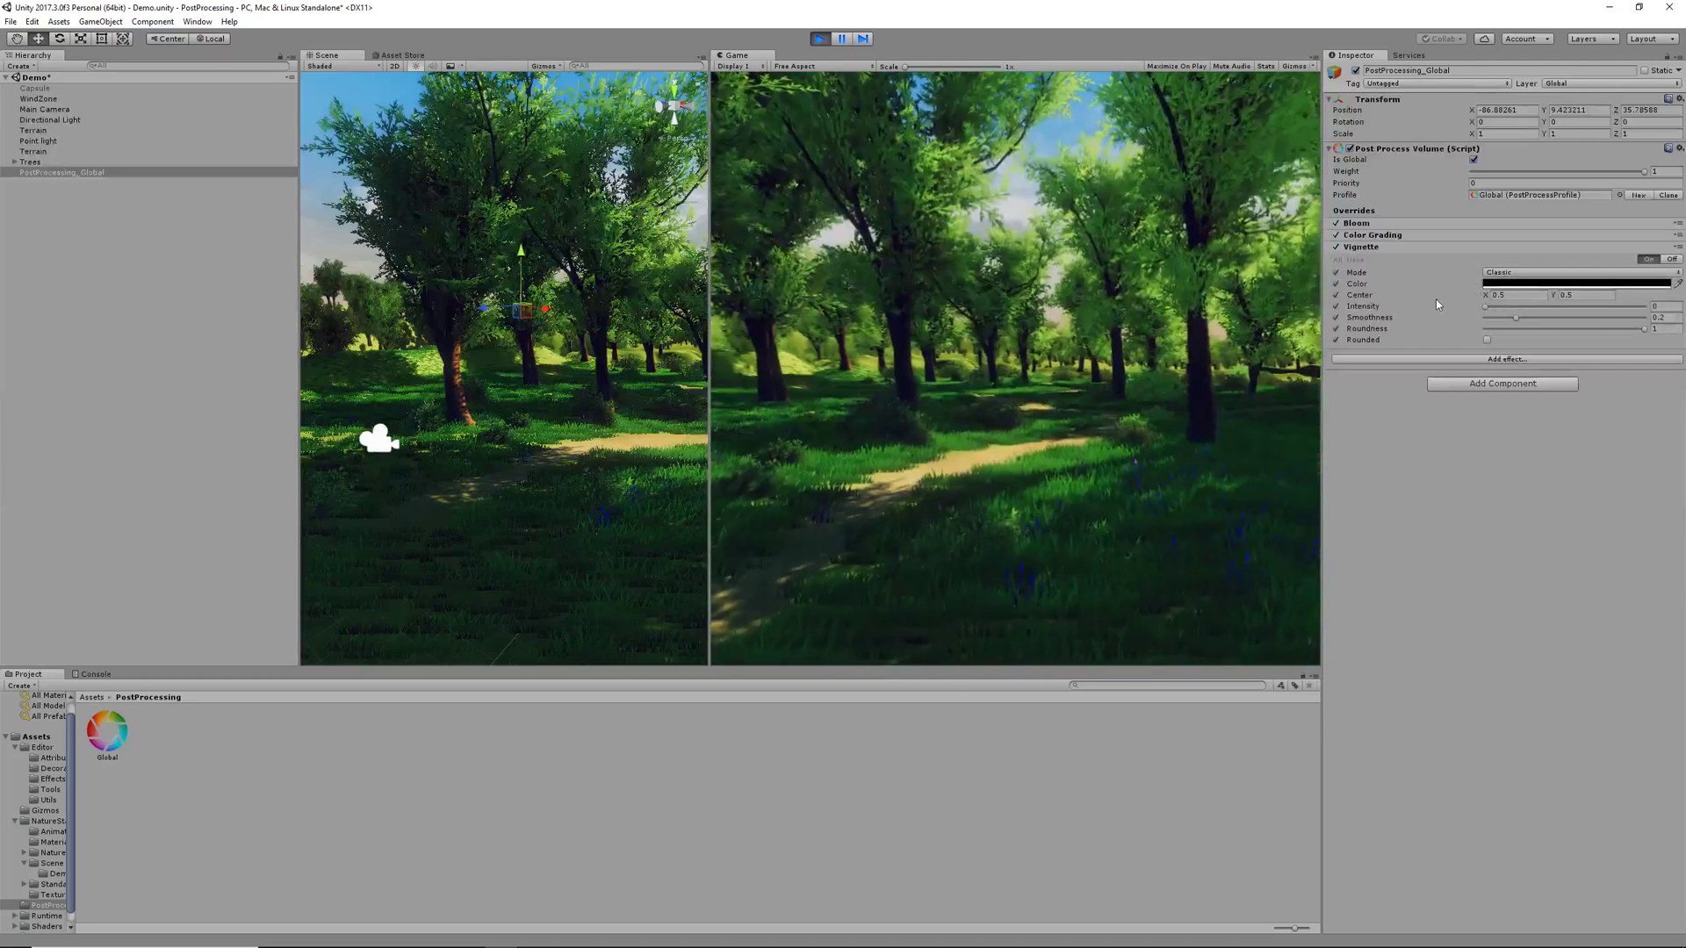
mouse_move(1366, 306)
mouse_down()
mouse_move(1406, 306)
mouse_move(1382, 317)
mouse_move(1396, 316)
mouse_up()
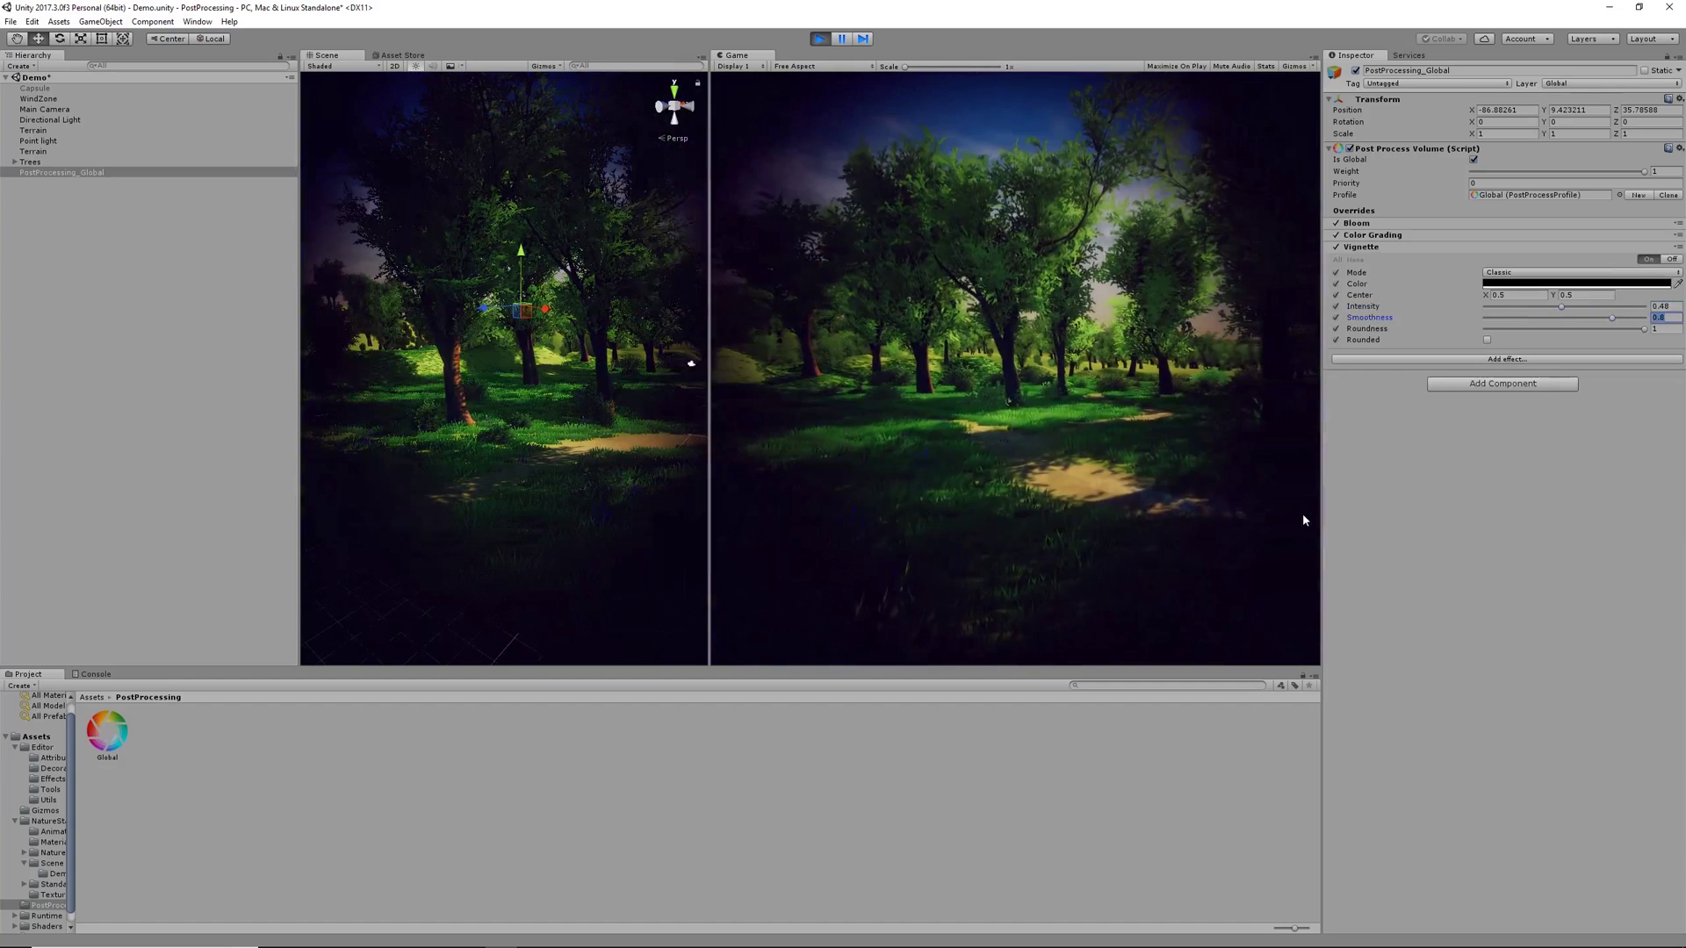
key(ctrl+p)
- Place BadWaterCube from the Assets root into the forest scene near the path
click(90, 697)
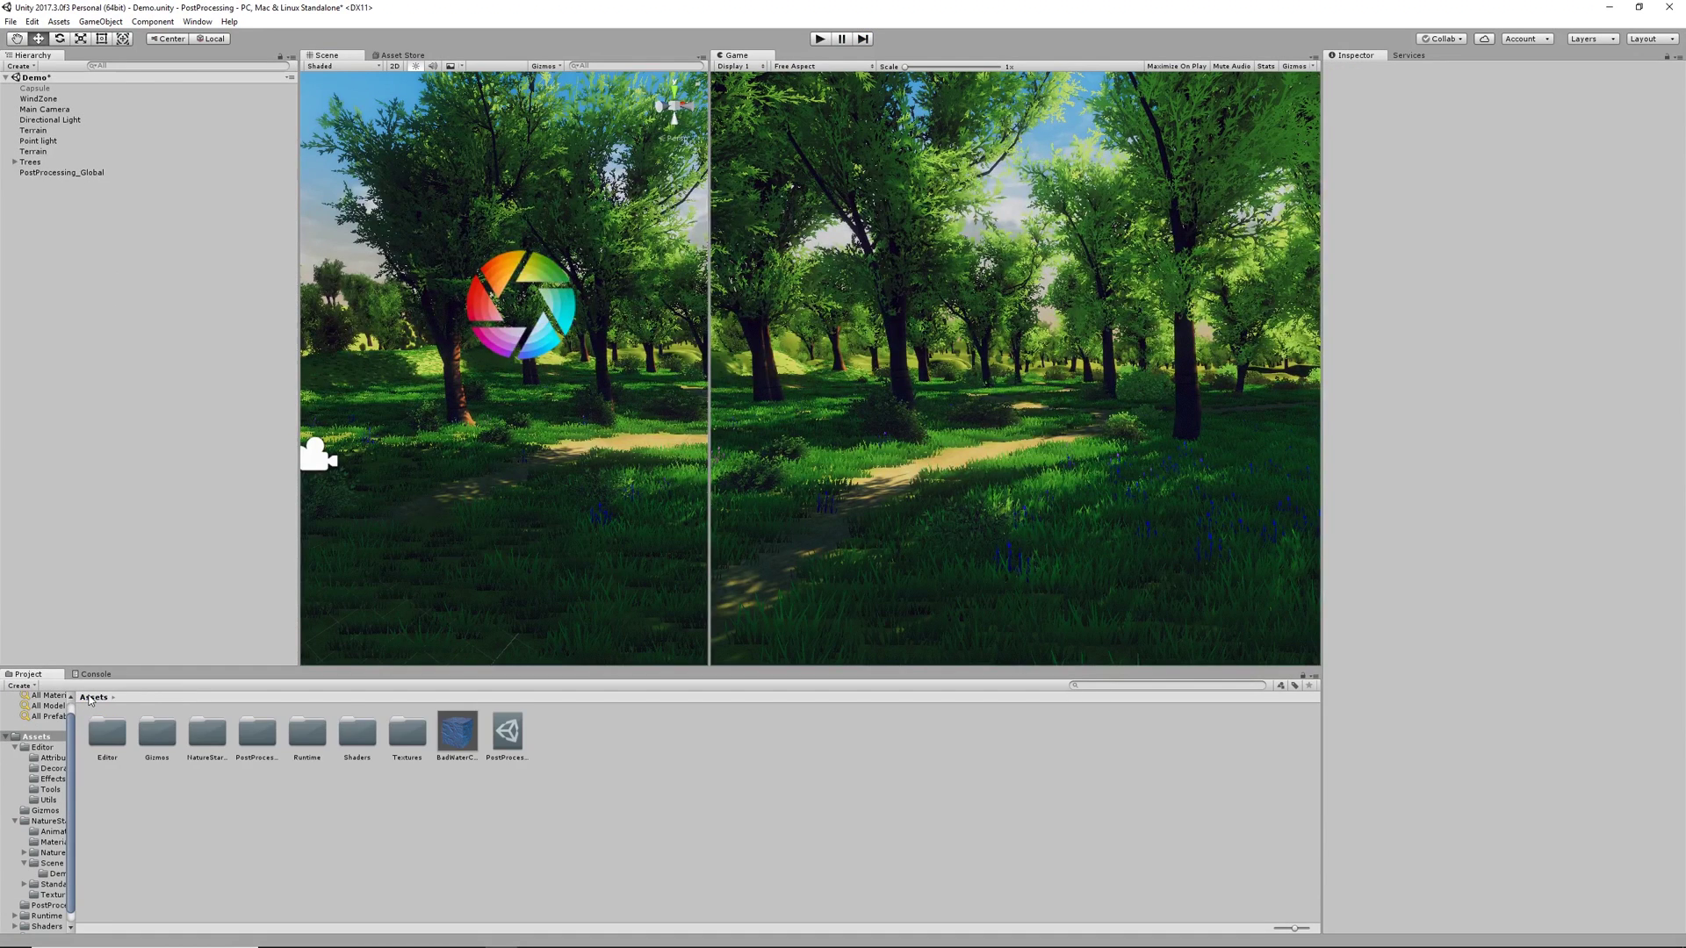
drag(129, 352, 130, 355)
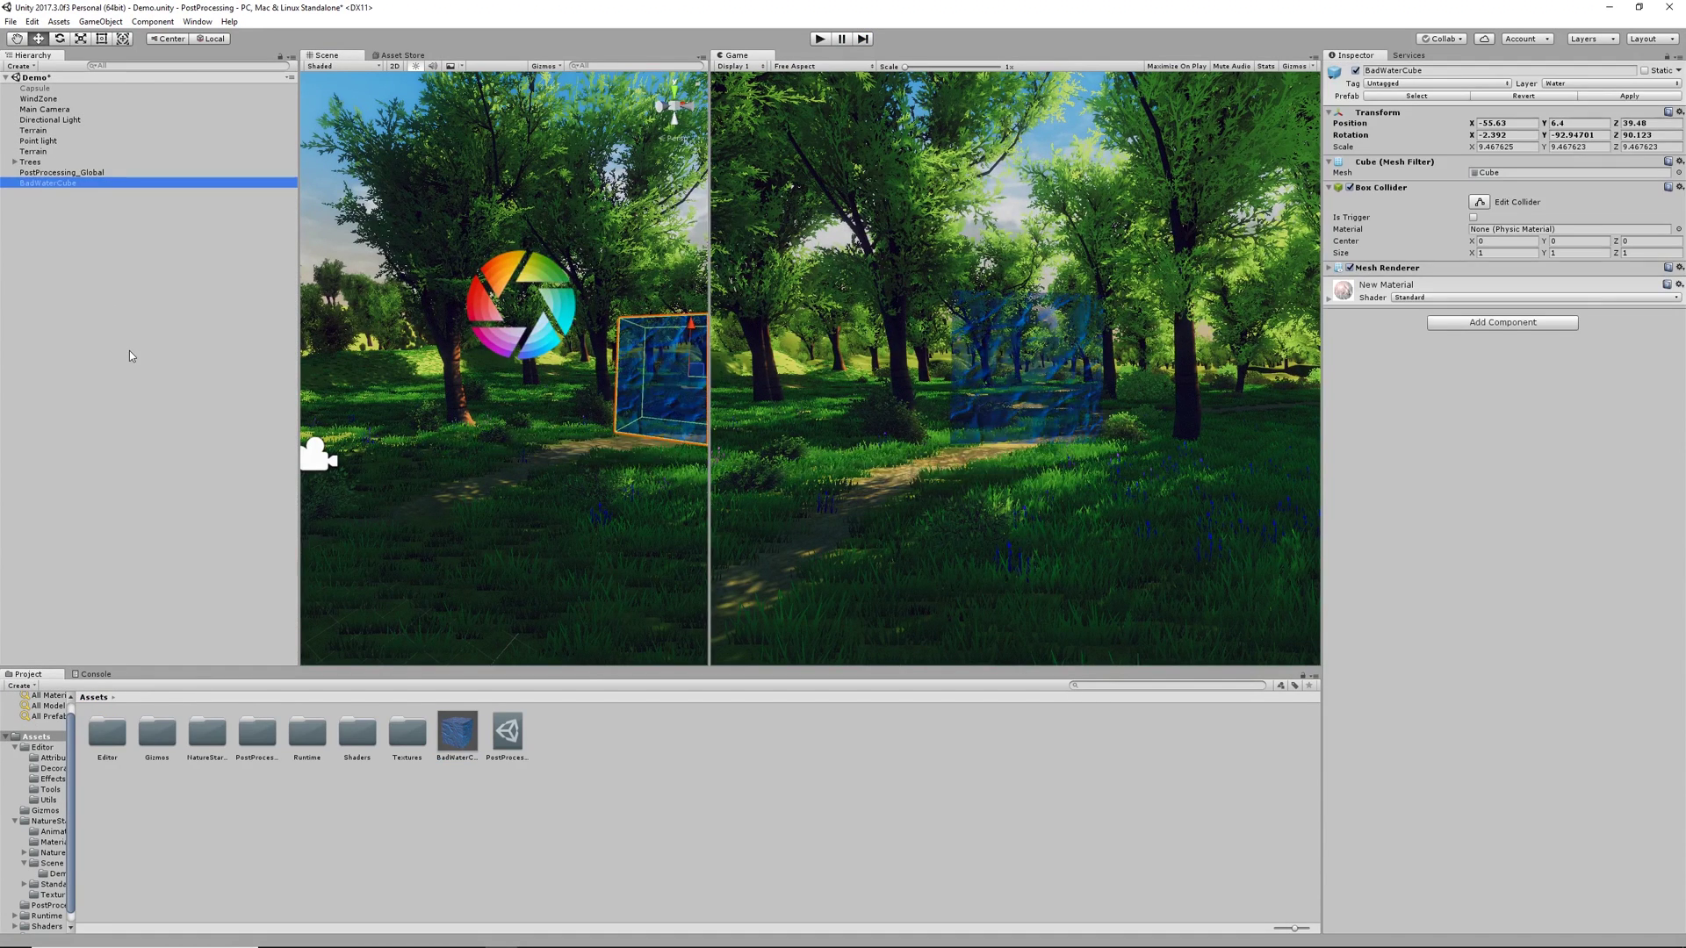
alt+drag(506, 431, 647, 434)
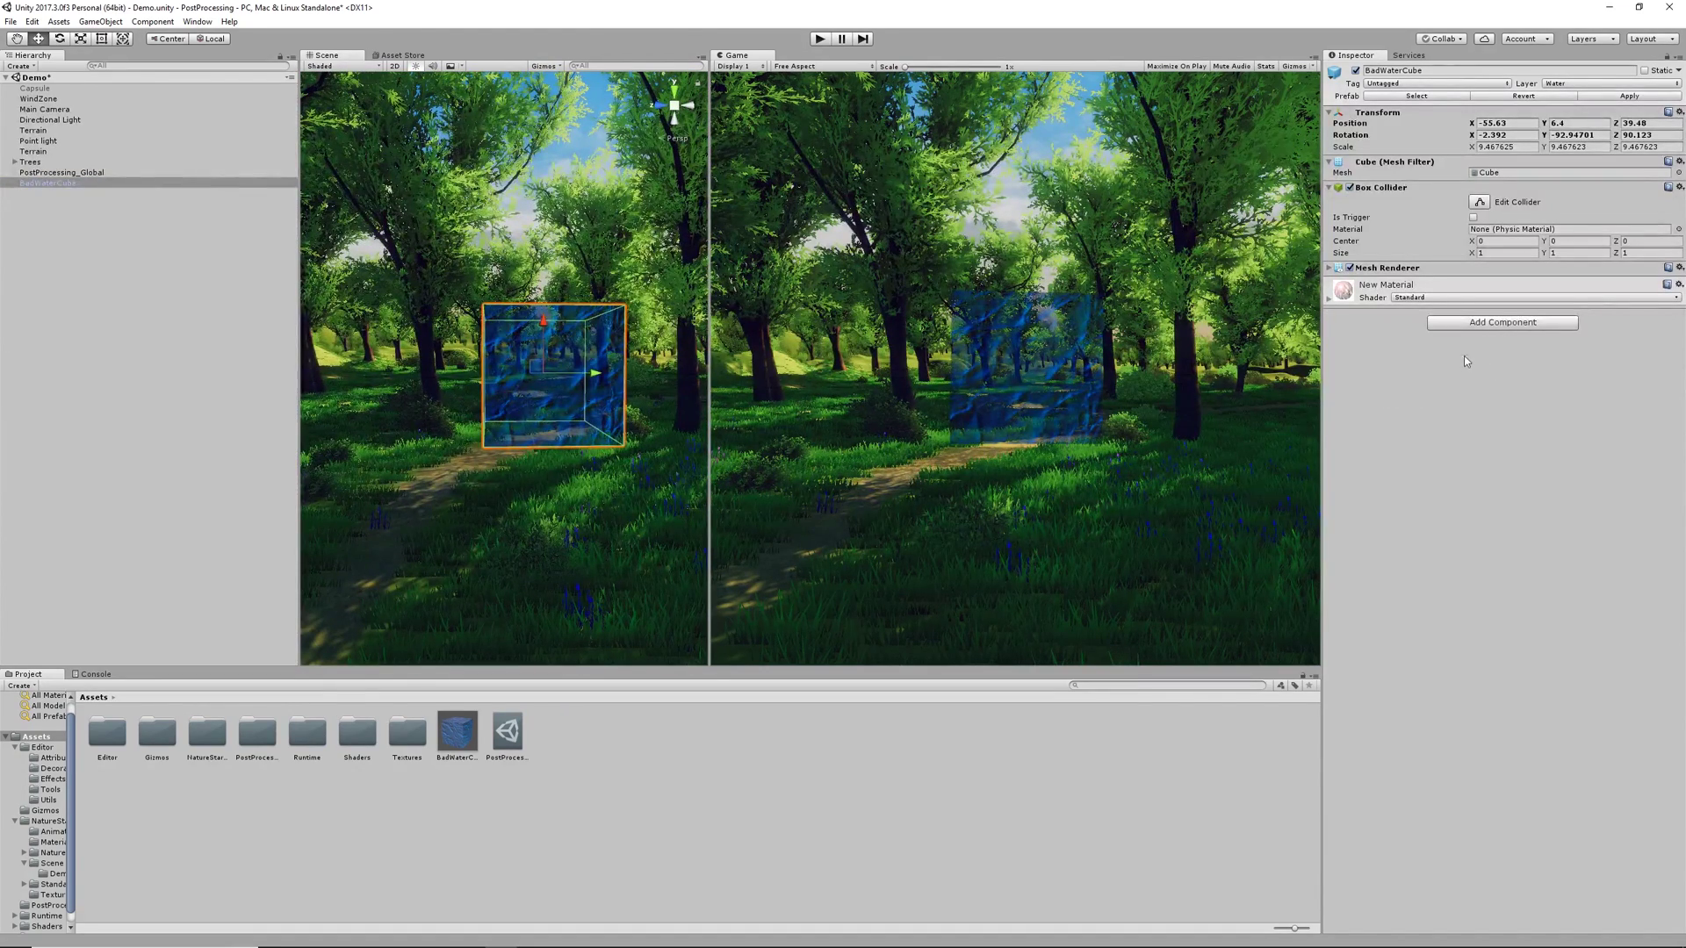
- Keep BadWaterCube on the Water layer and open a cleared Add Component search
click(1576, 84)
click(1517, 346)
click(1493, 323)
click(1468, 341)
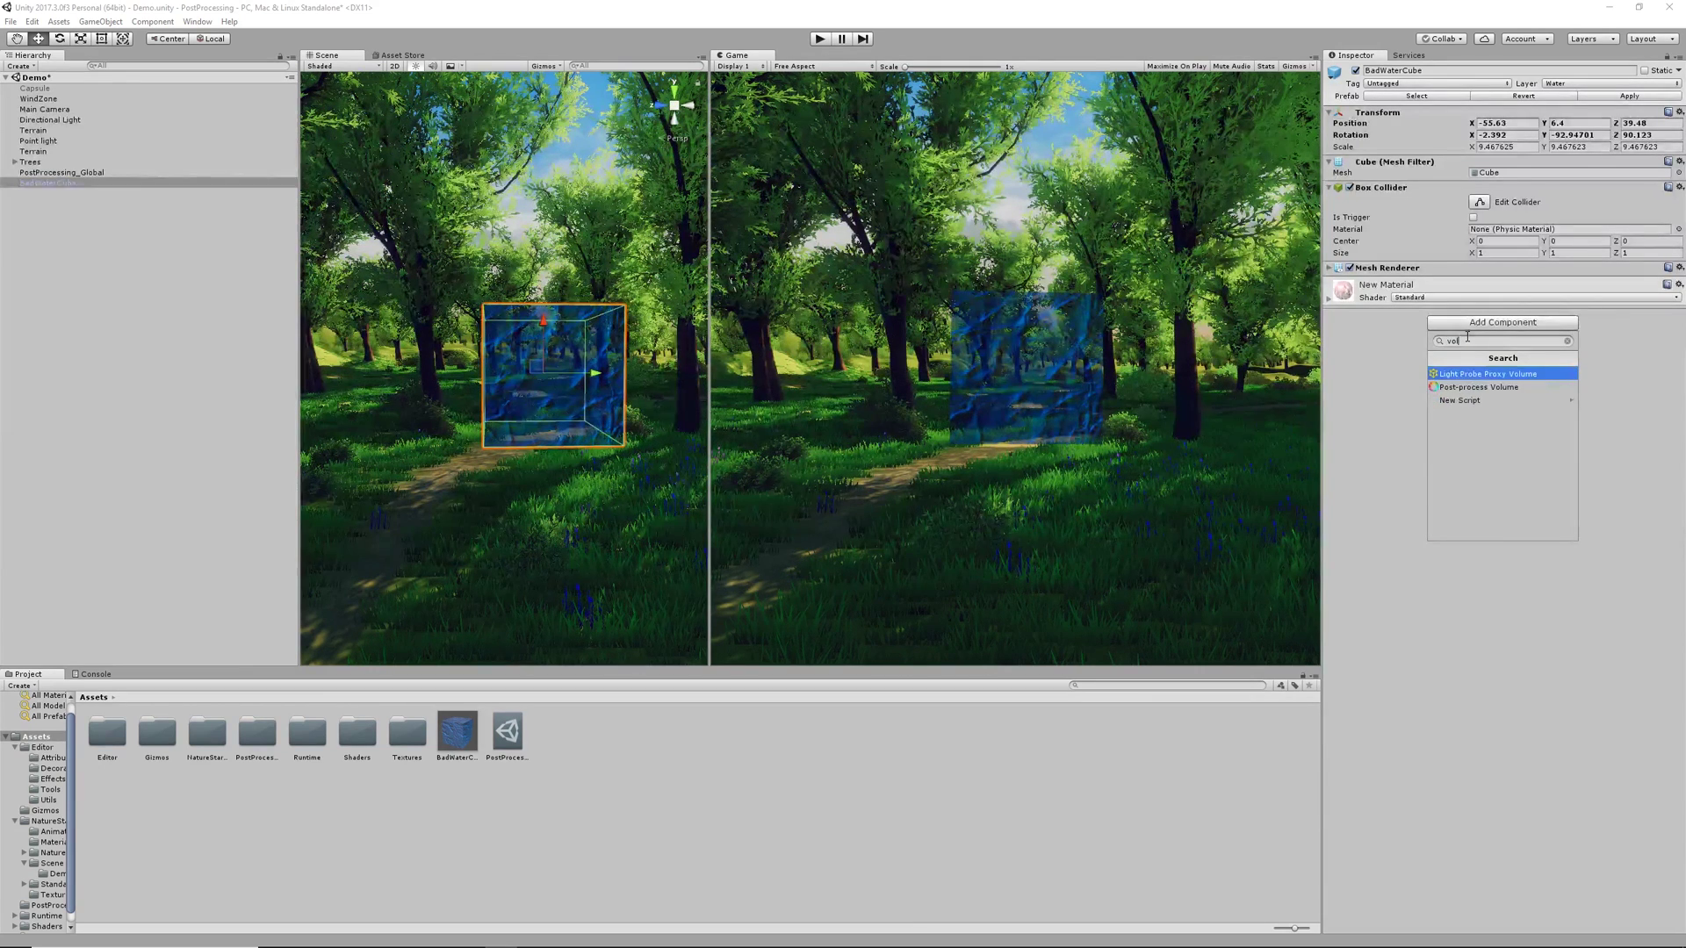
- Add a Post-process Volume to BadWaterCube with Blend Distance 0 and Priority 1
text(post)
key(Return)
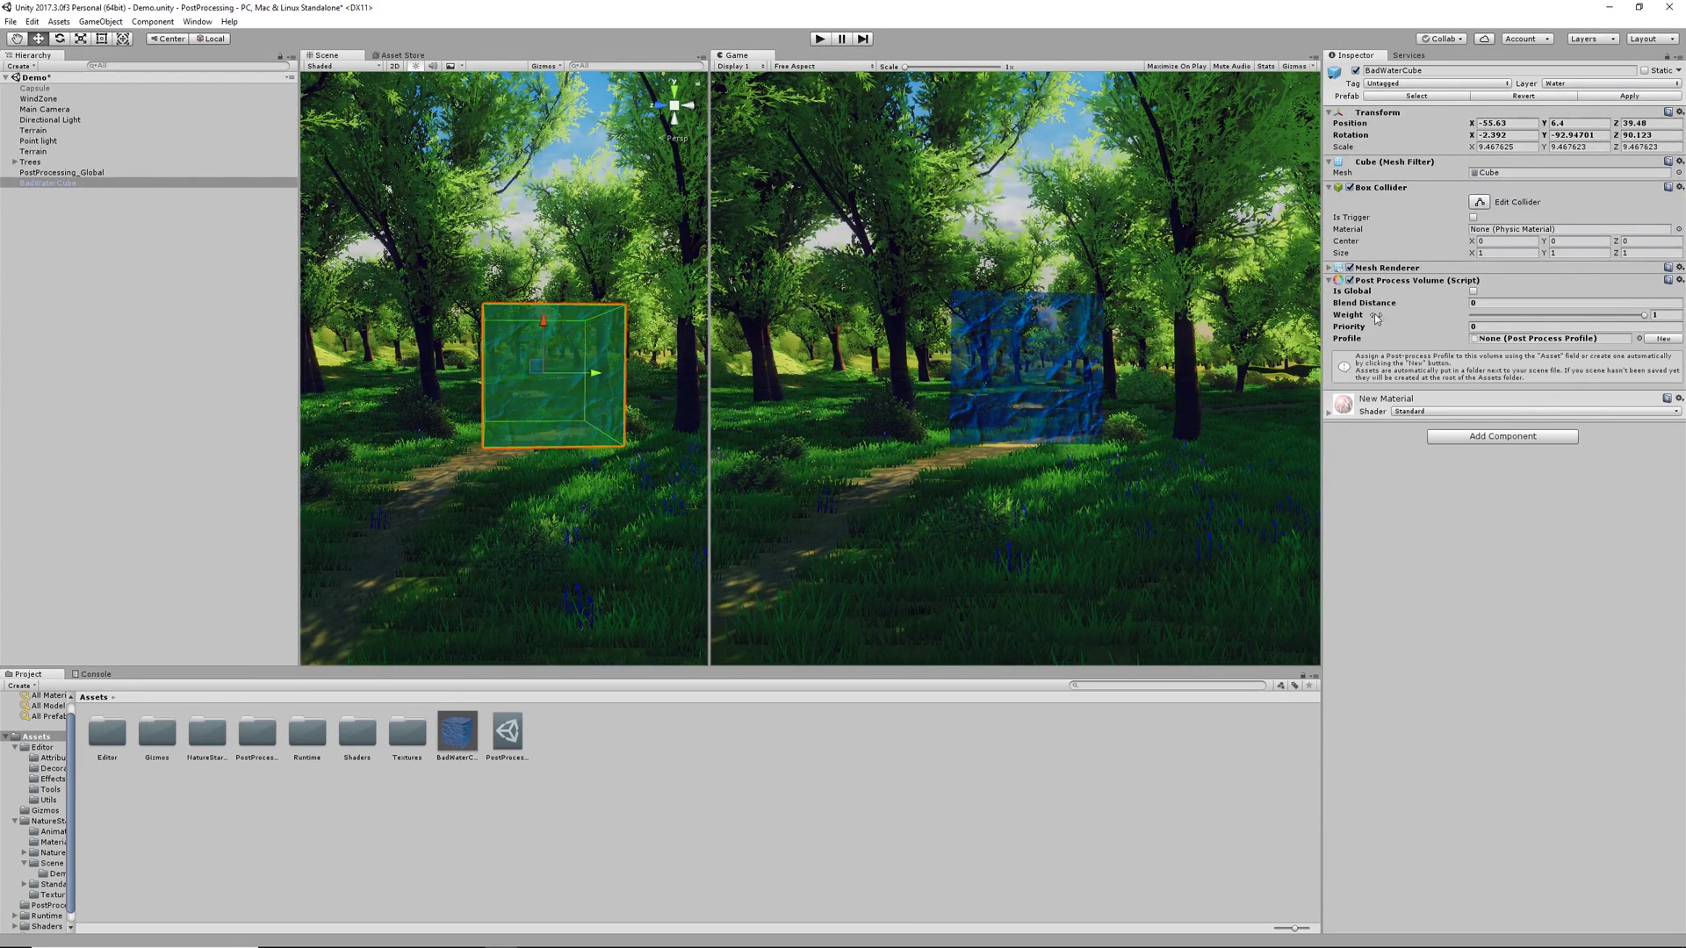
mouse_move(1375, 303)
mouse_down()
mouse_move(1424, 303)
mouse_move(1390, 306)
mouse_up()
click(1478, 303)
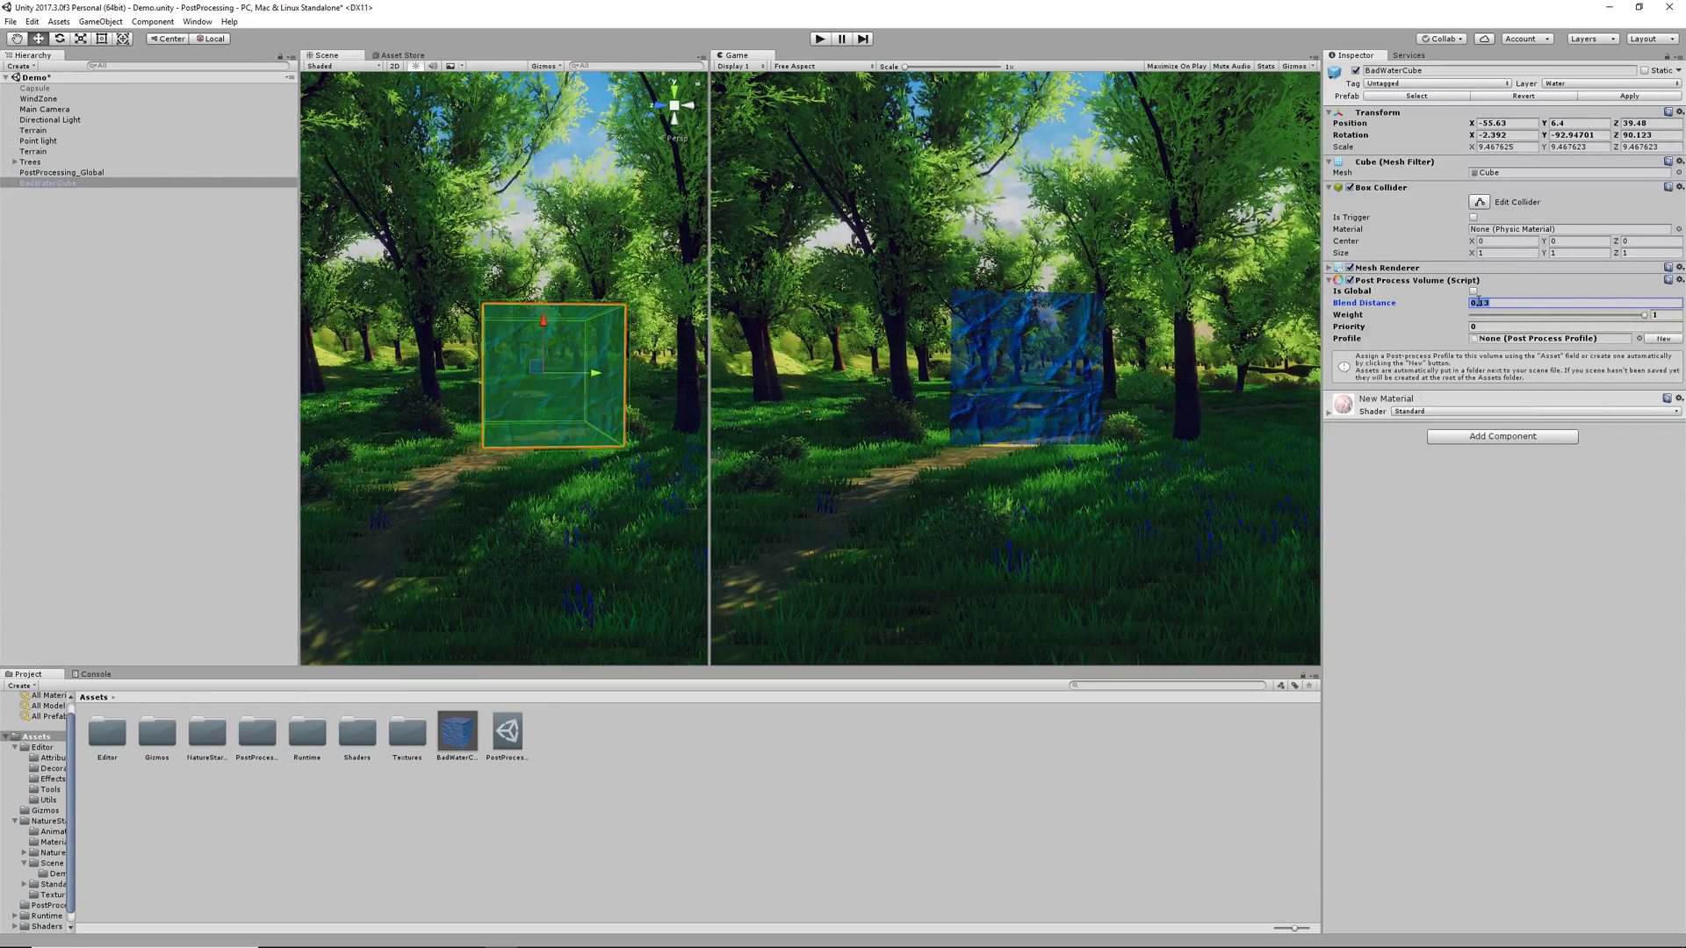
text(0)
click(1484, 325)
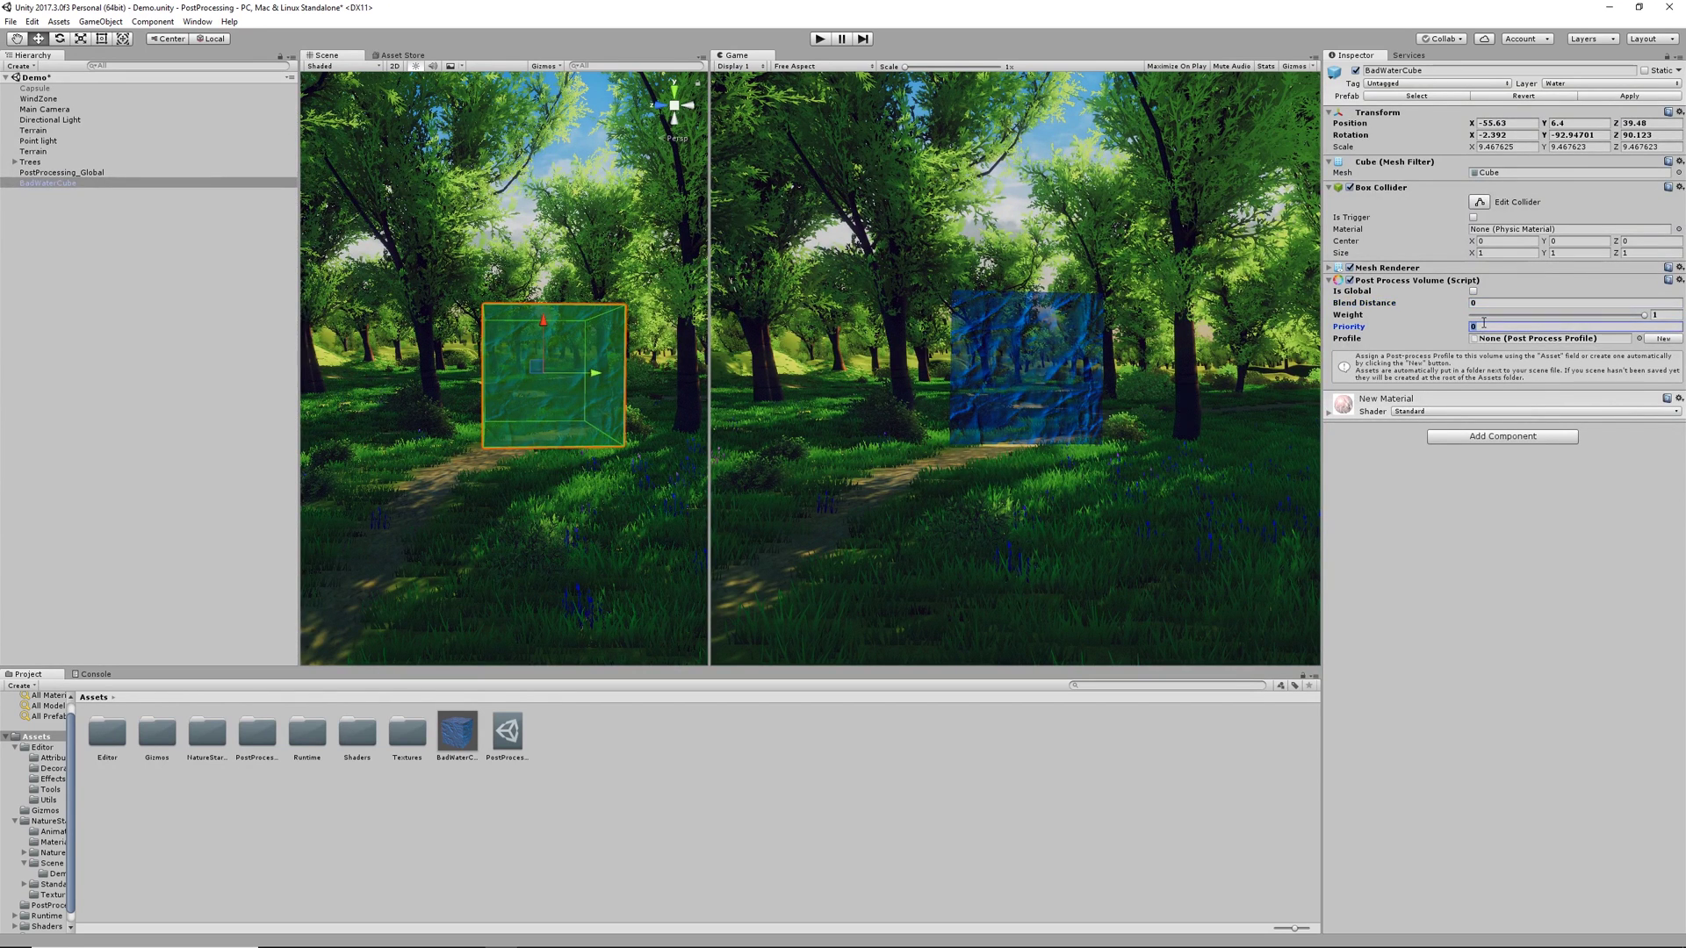
key(Return)
- Create a post-processing profile named Water in the PostProcessing folder
click(1461, 566)
double_click(256, 733)
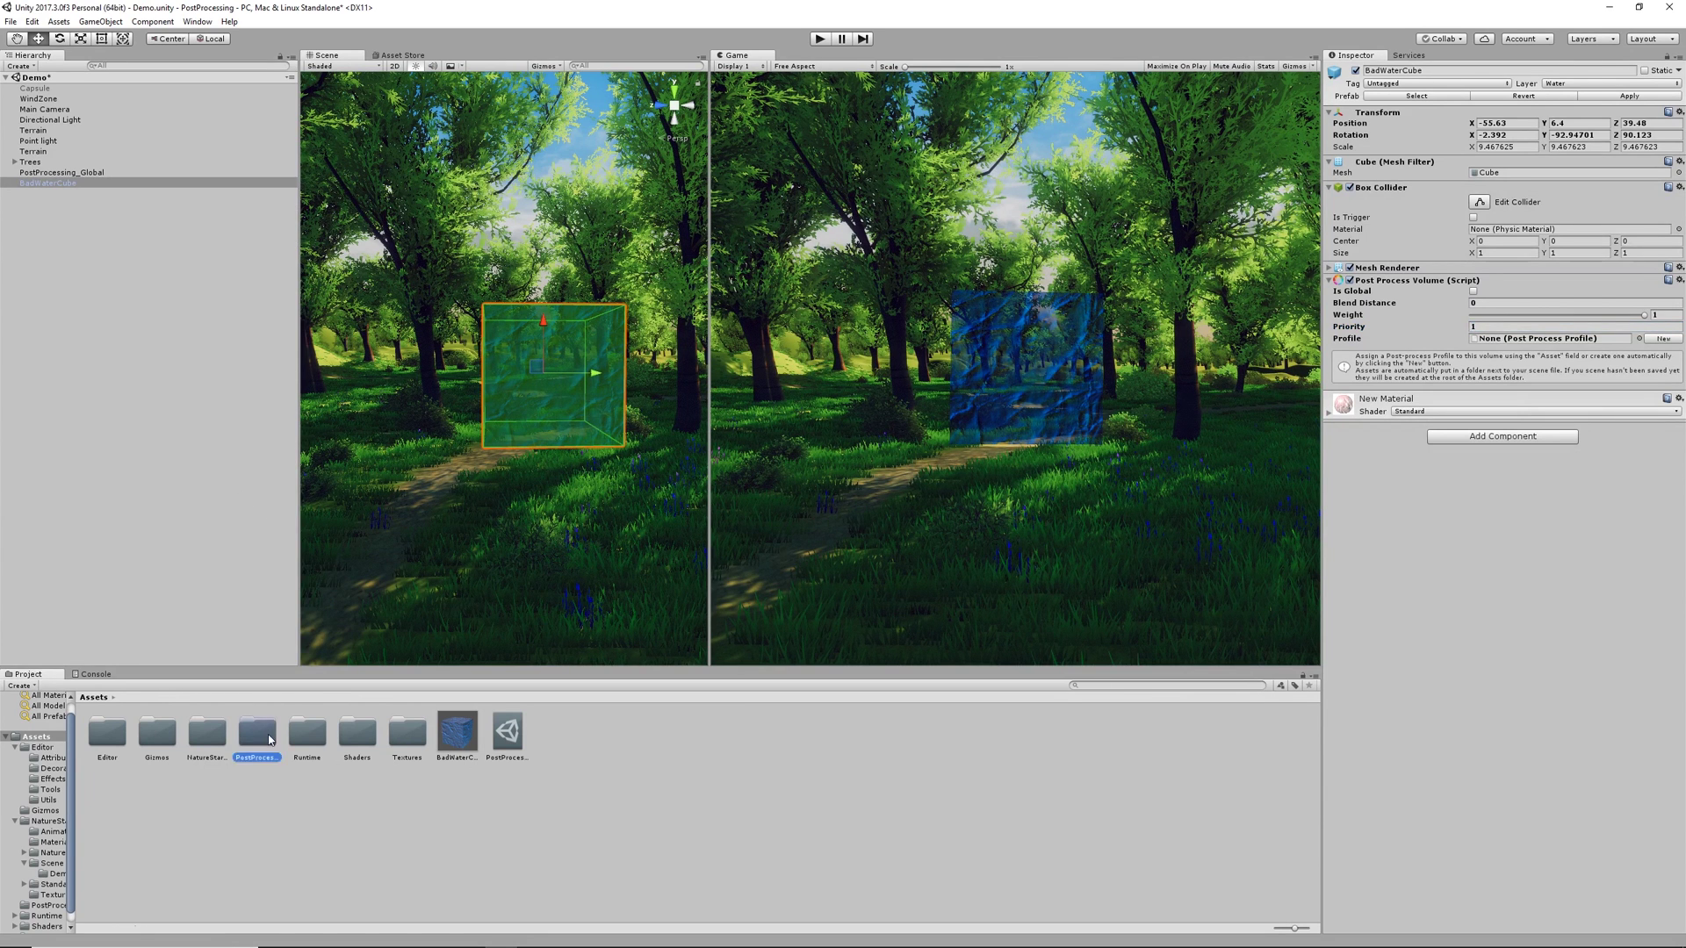
right_click(237, 474)
mouse_move(372, 482)
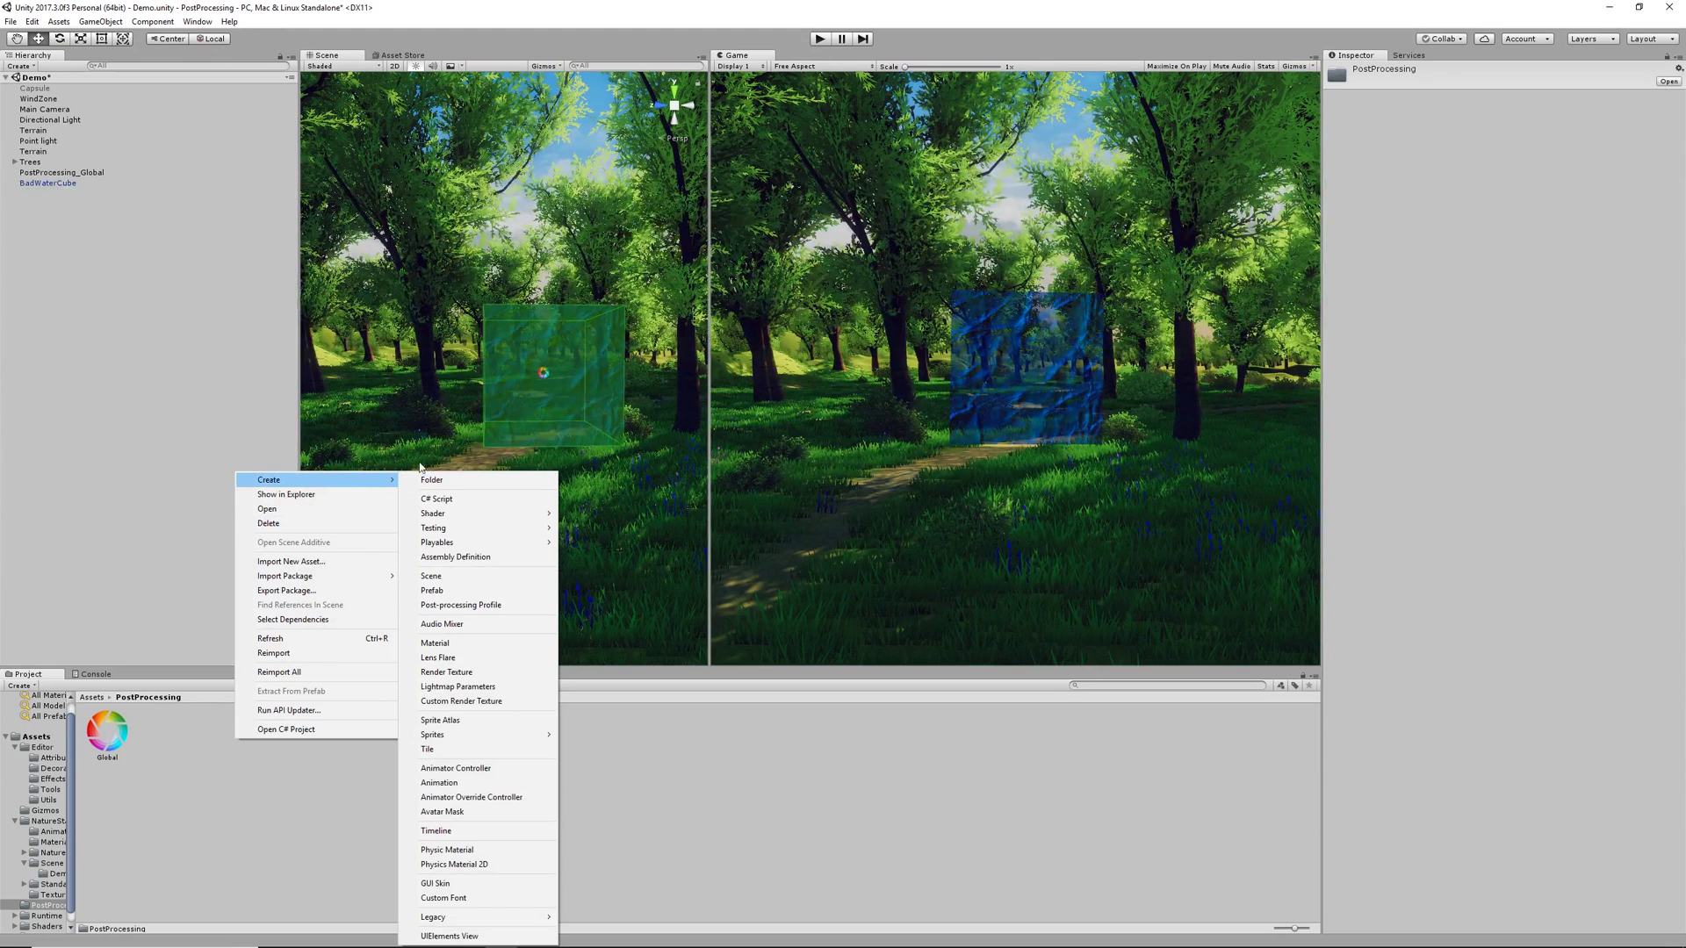
click(474, 607)
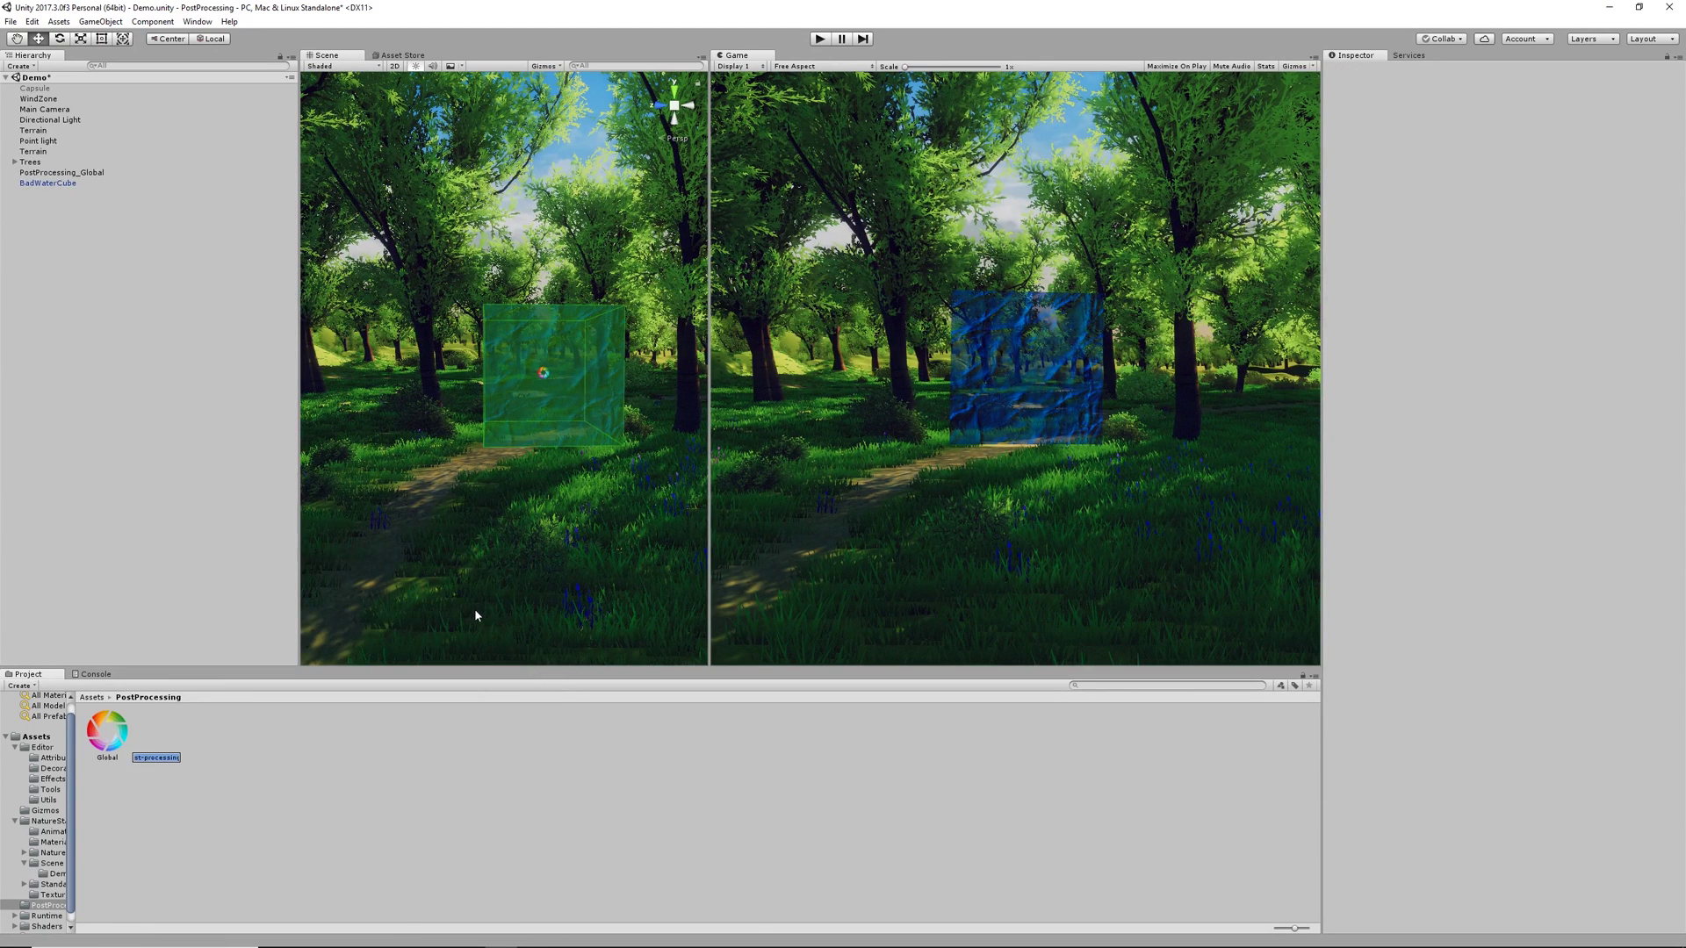
text(Water)
key(Return)
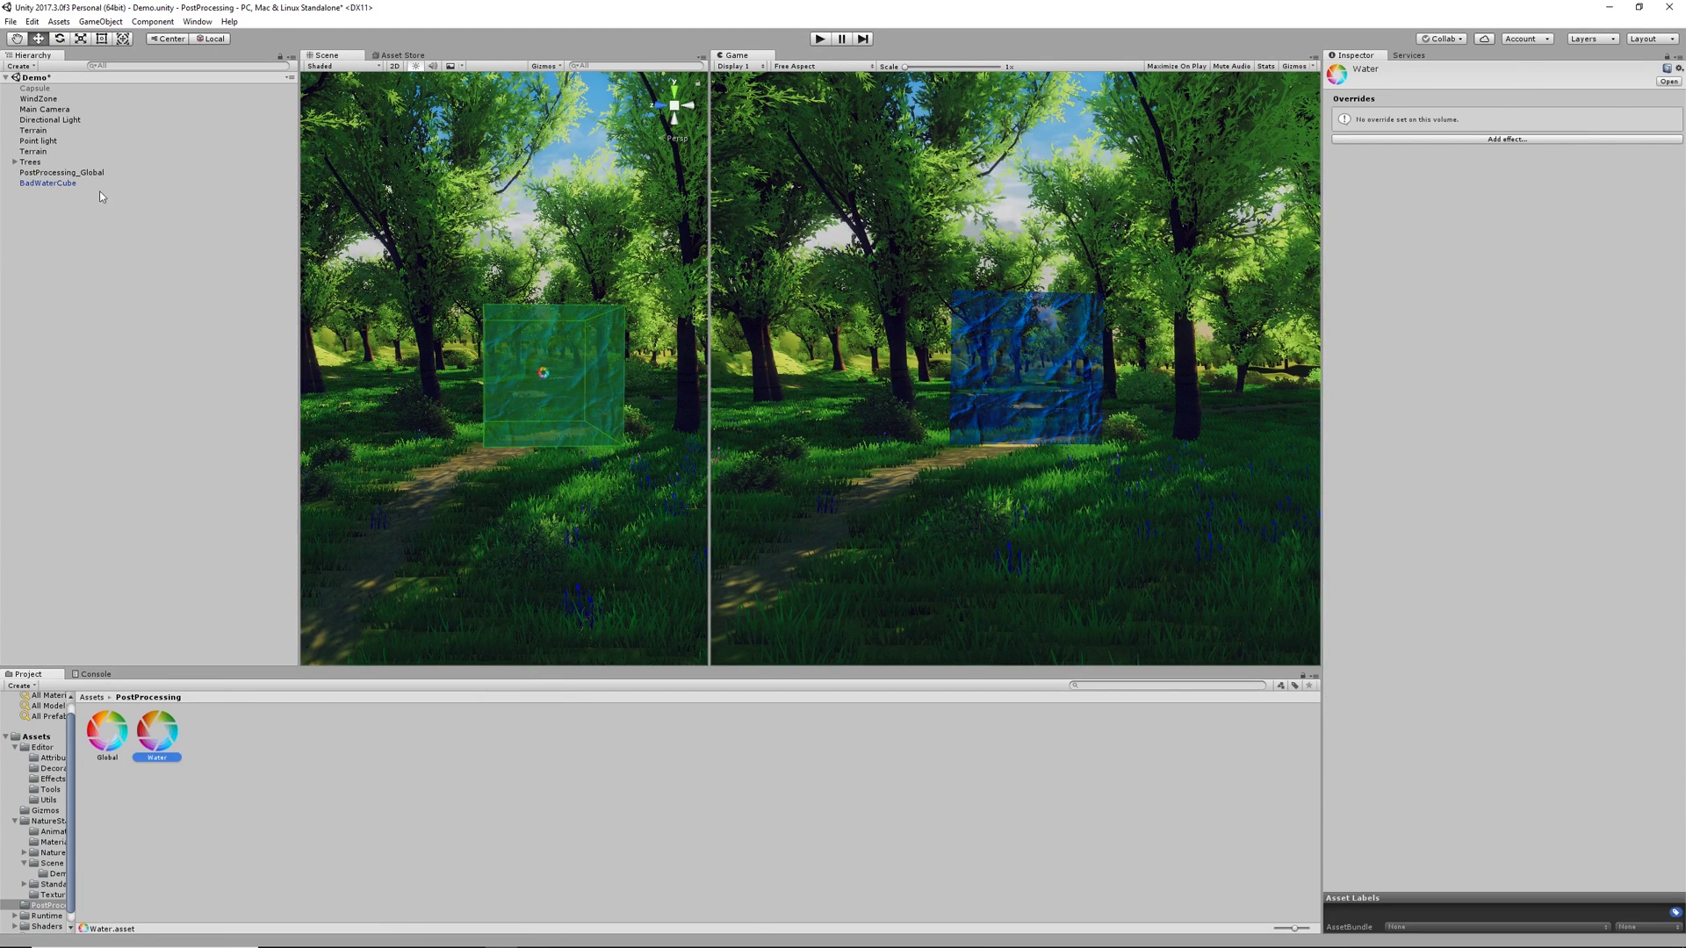
- Assign the Water profile to BadWaterCube's Post Process Volume Profile field
click(61, 183)
drag(167, 758, 1563, 341)
click(159, 753)
click(1466, 139)
- Give the Water profile a Color Grading override with every setting enabled via All
mouse_move(1459, 150)
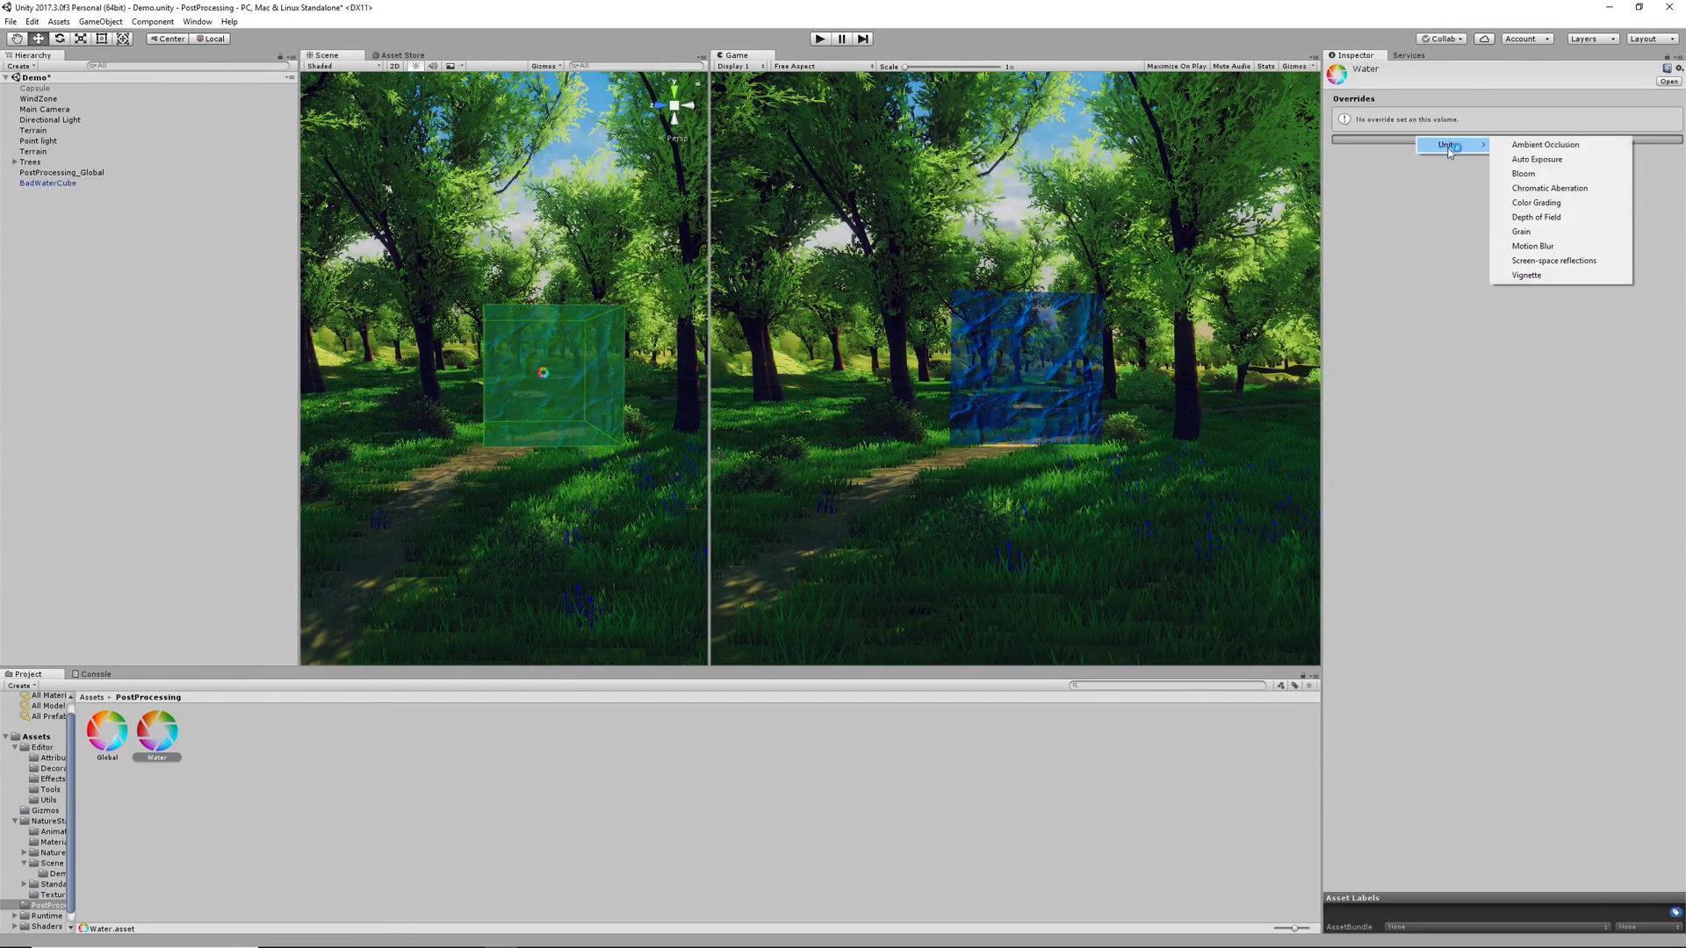
click(1571, 203)
click(1415, 117)
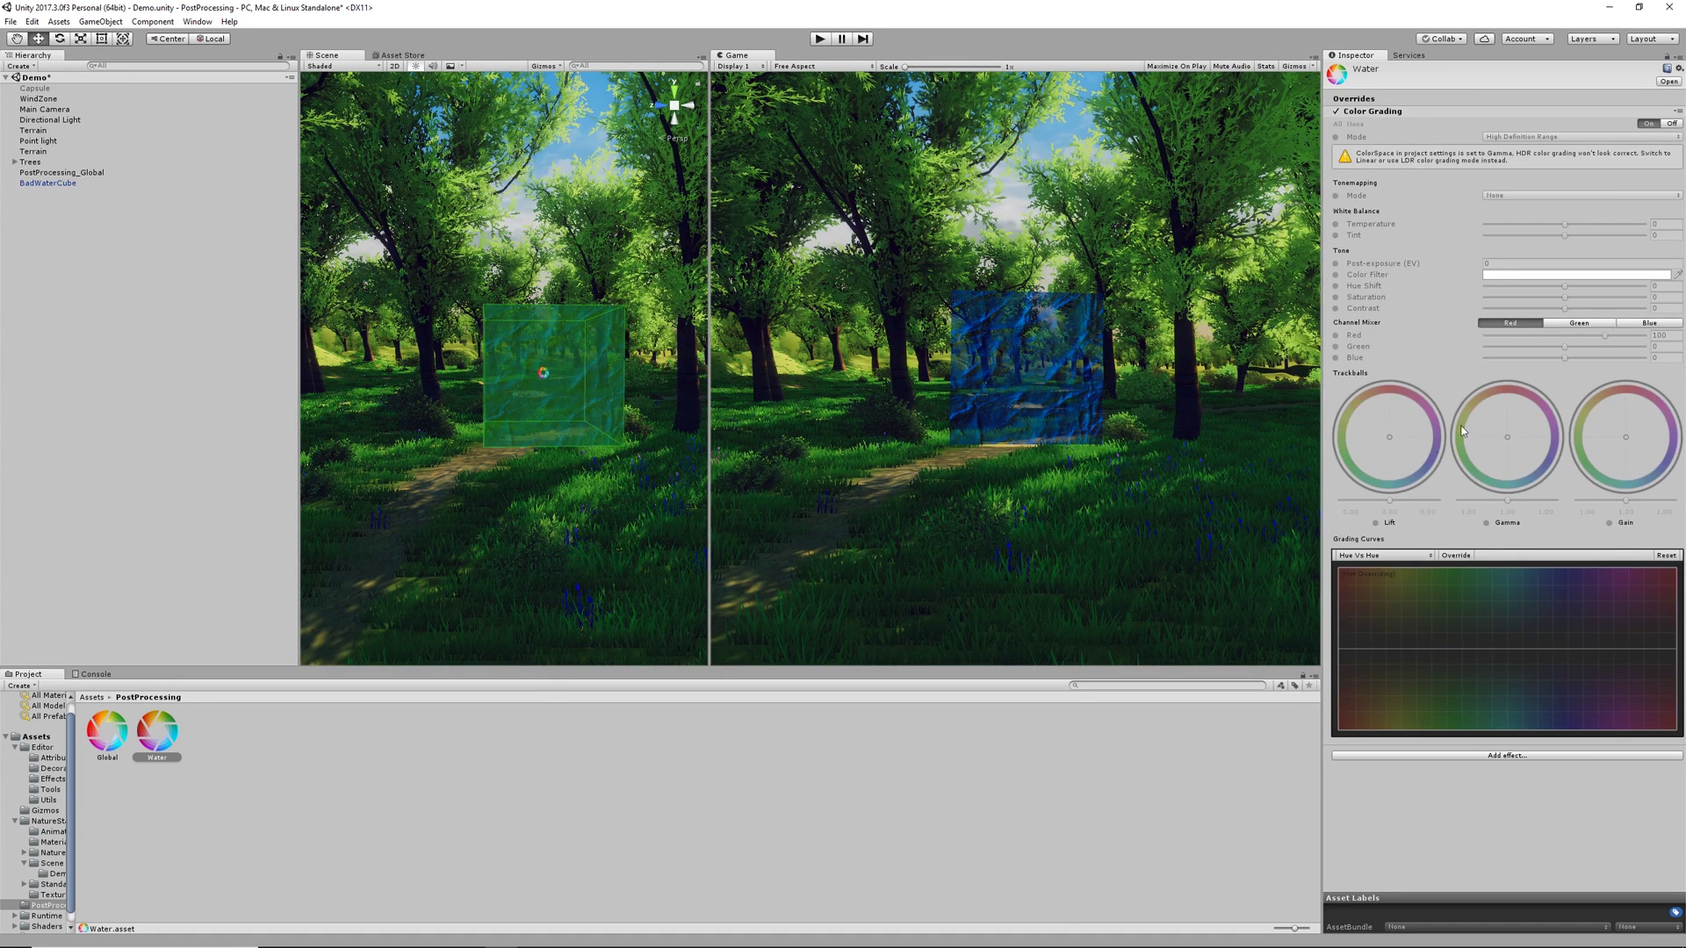
click(1337, 124)
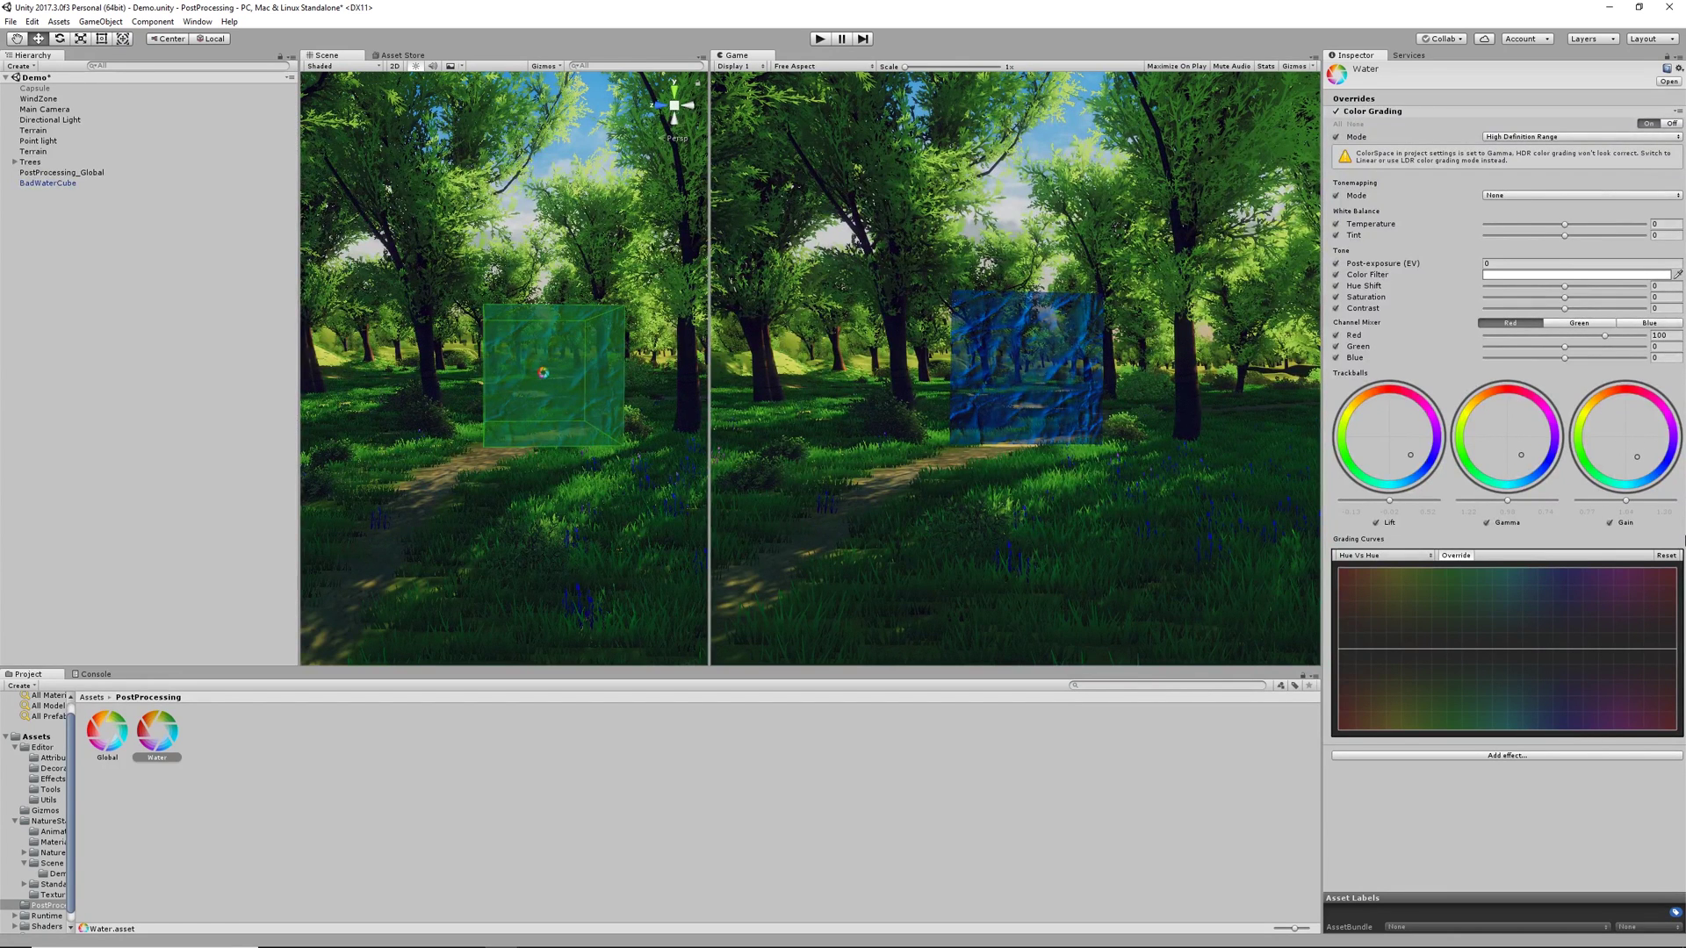
click(303, 804)
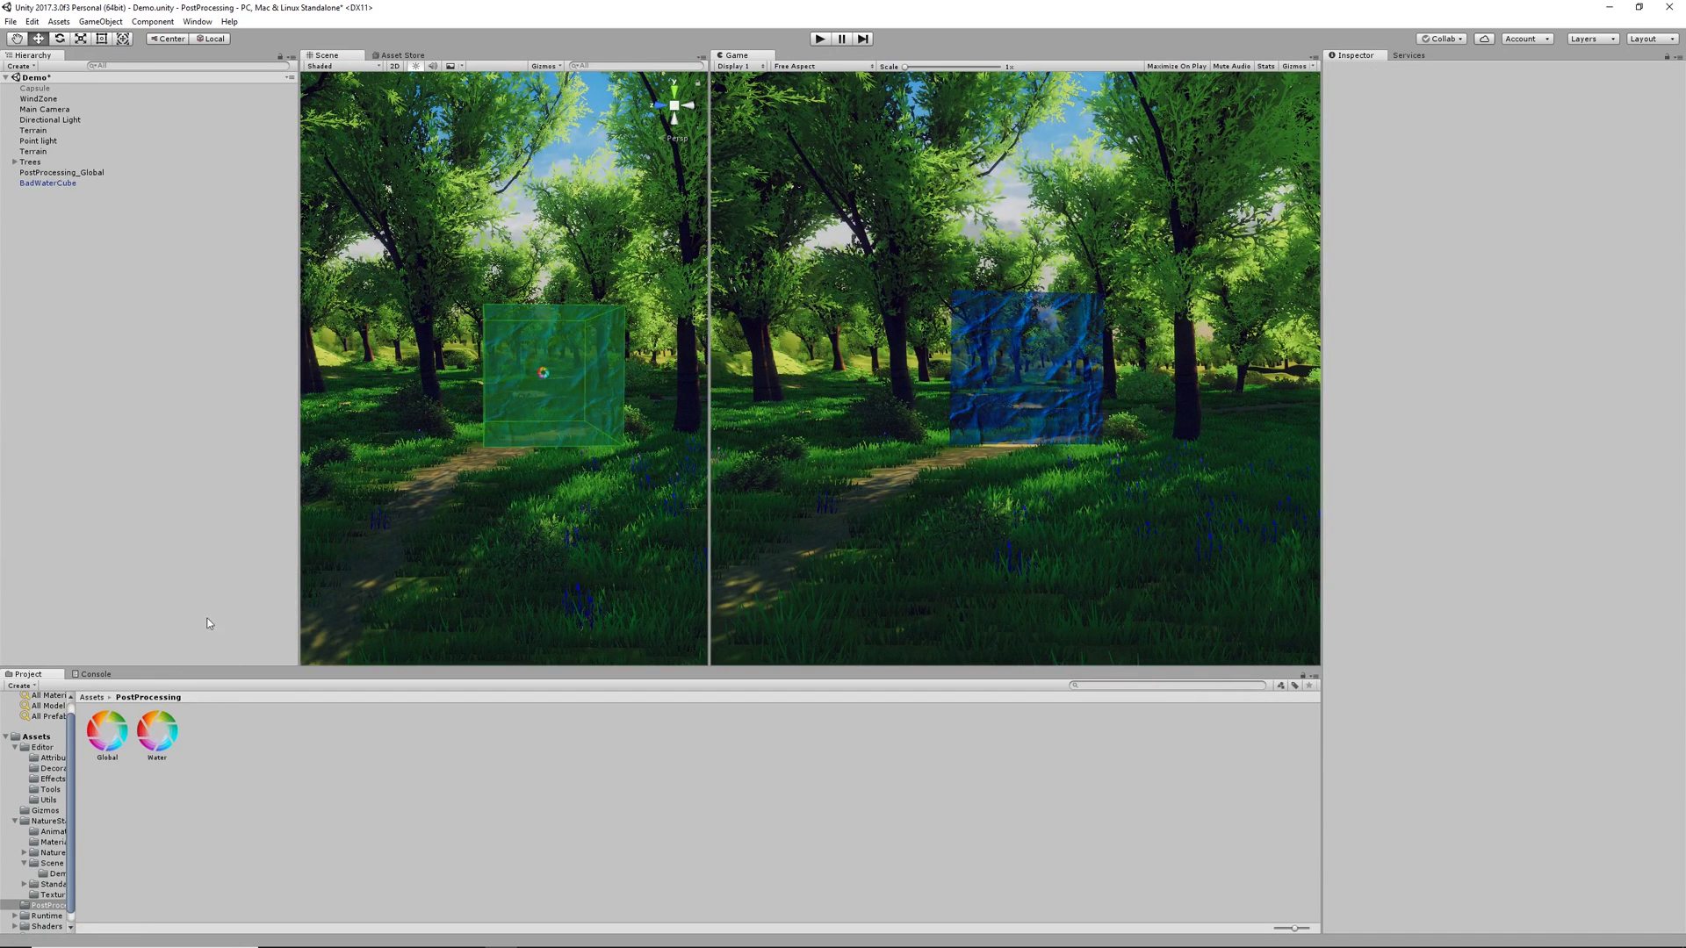
- Add the Water layer to the Main Camera's Post Process Layer mask and play the scene
click(45, 110)
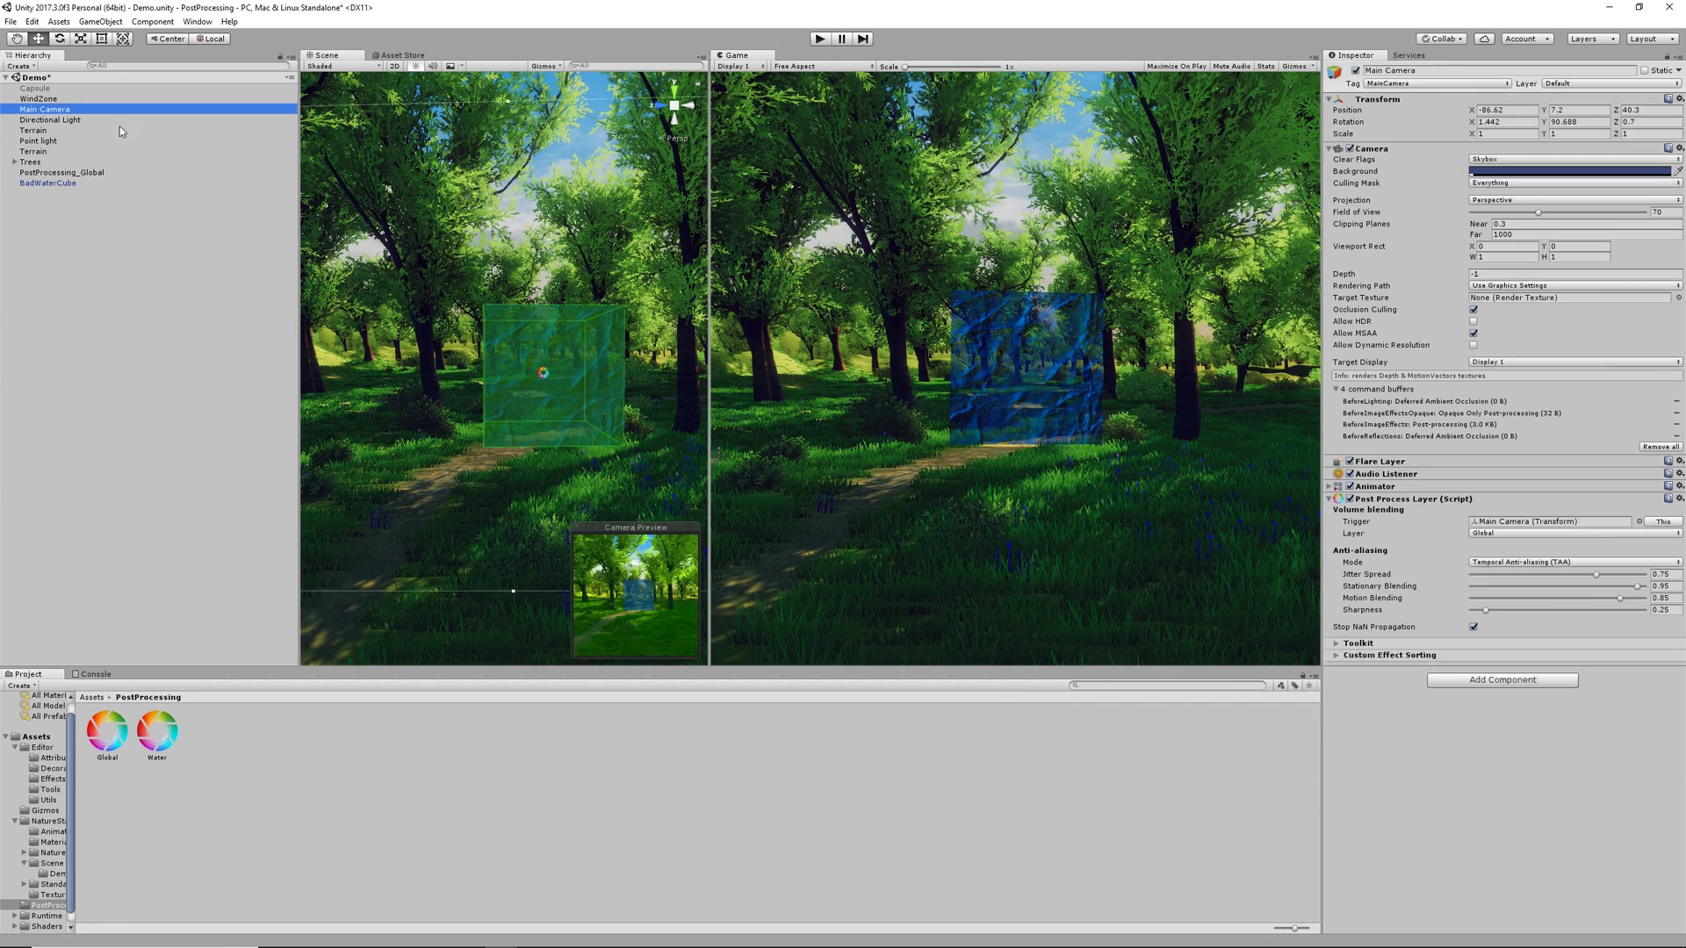
click(1484, 534)
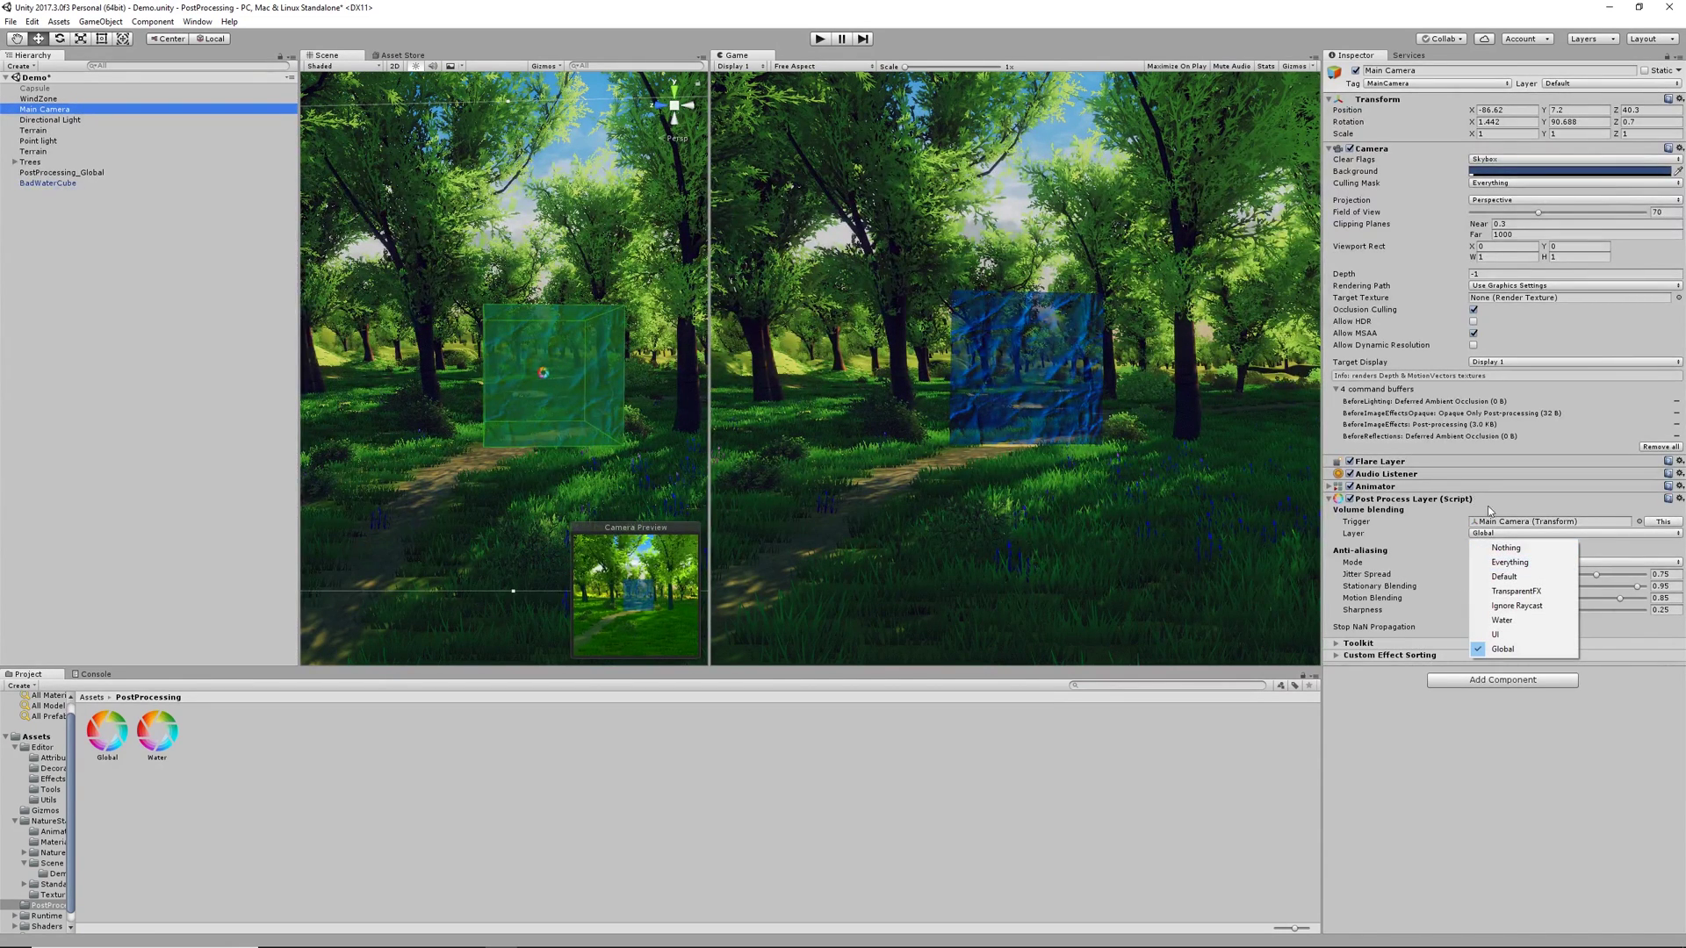
click(1503, 620)
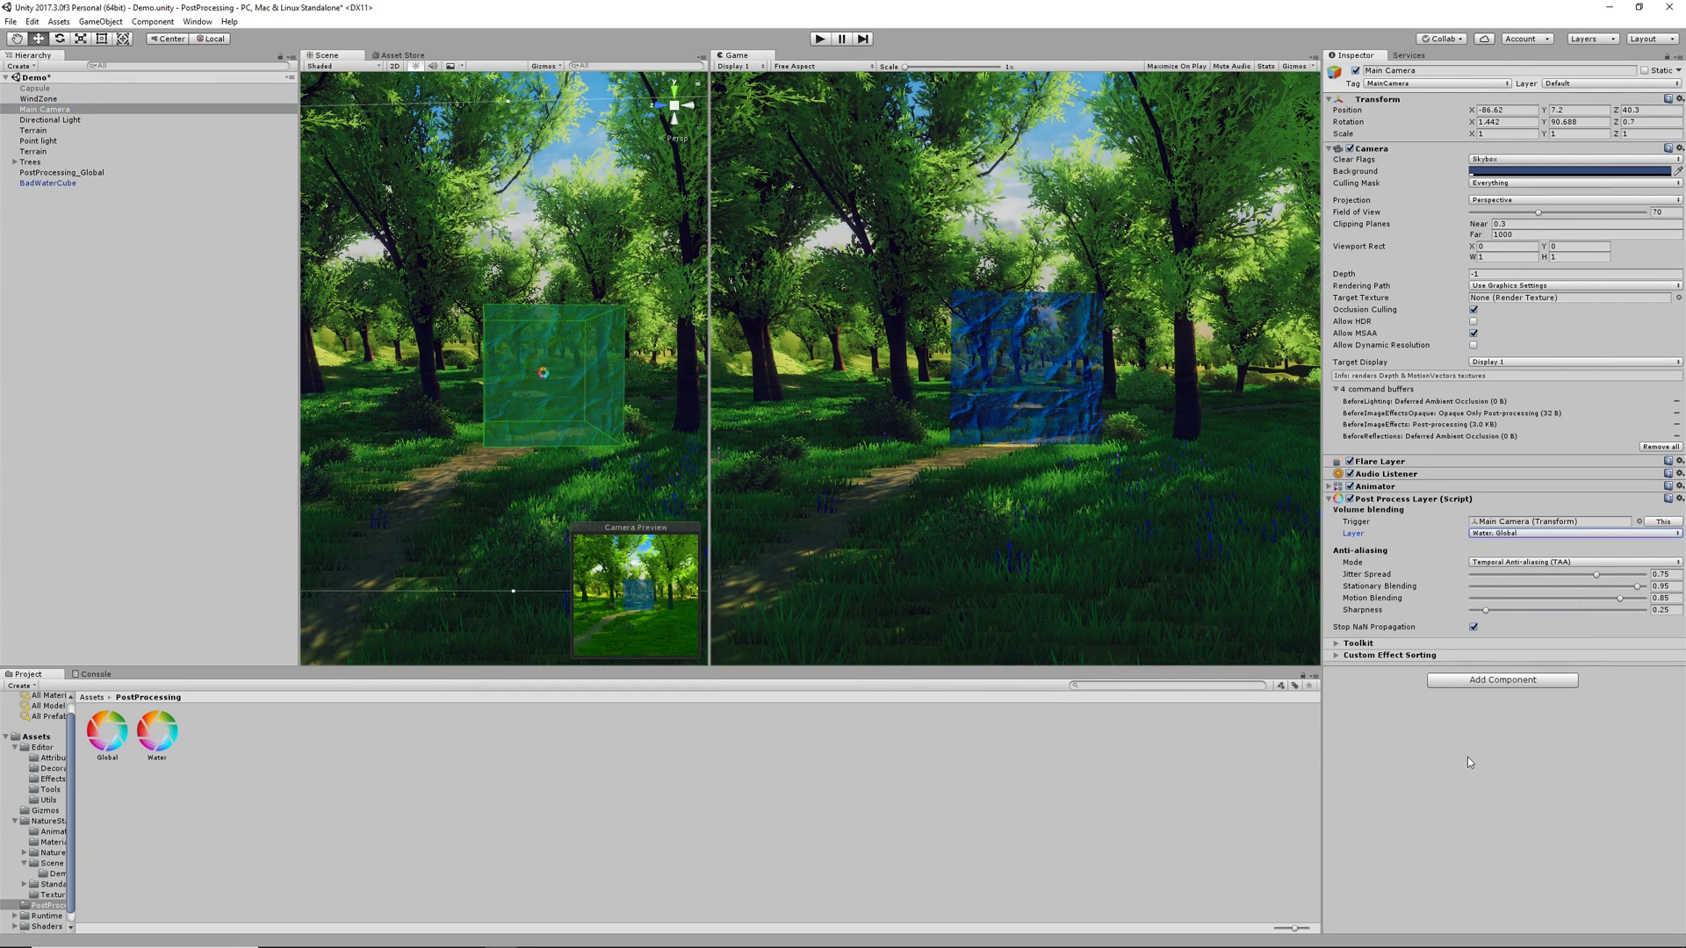
click(817, 40)
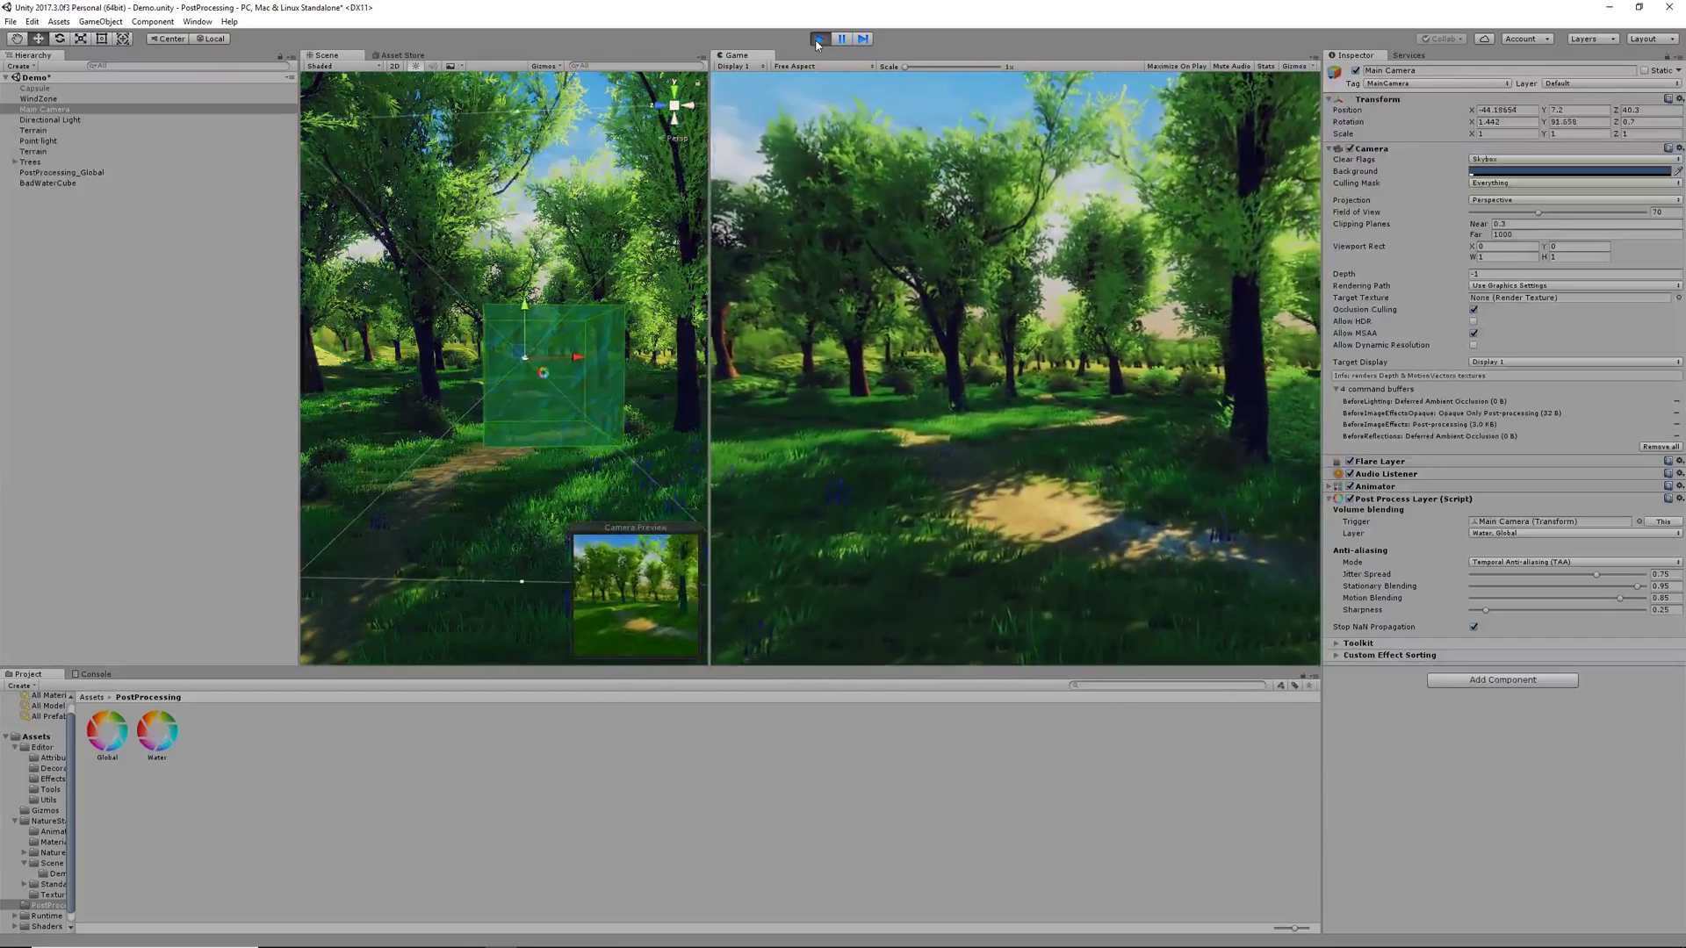
- Exit Play mode so the forest scene returns to edit mode without the Water tint
click(819, 38)
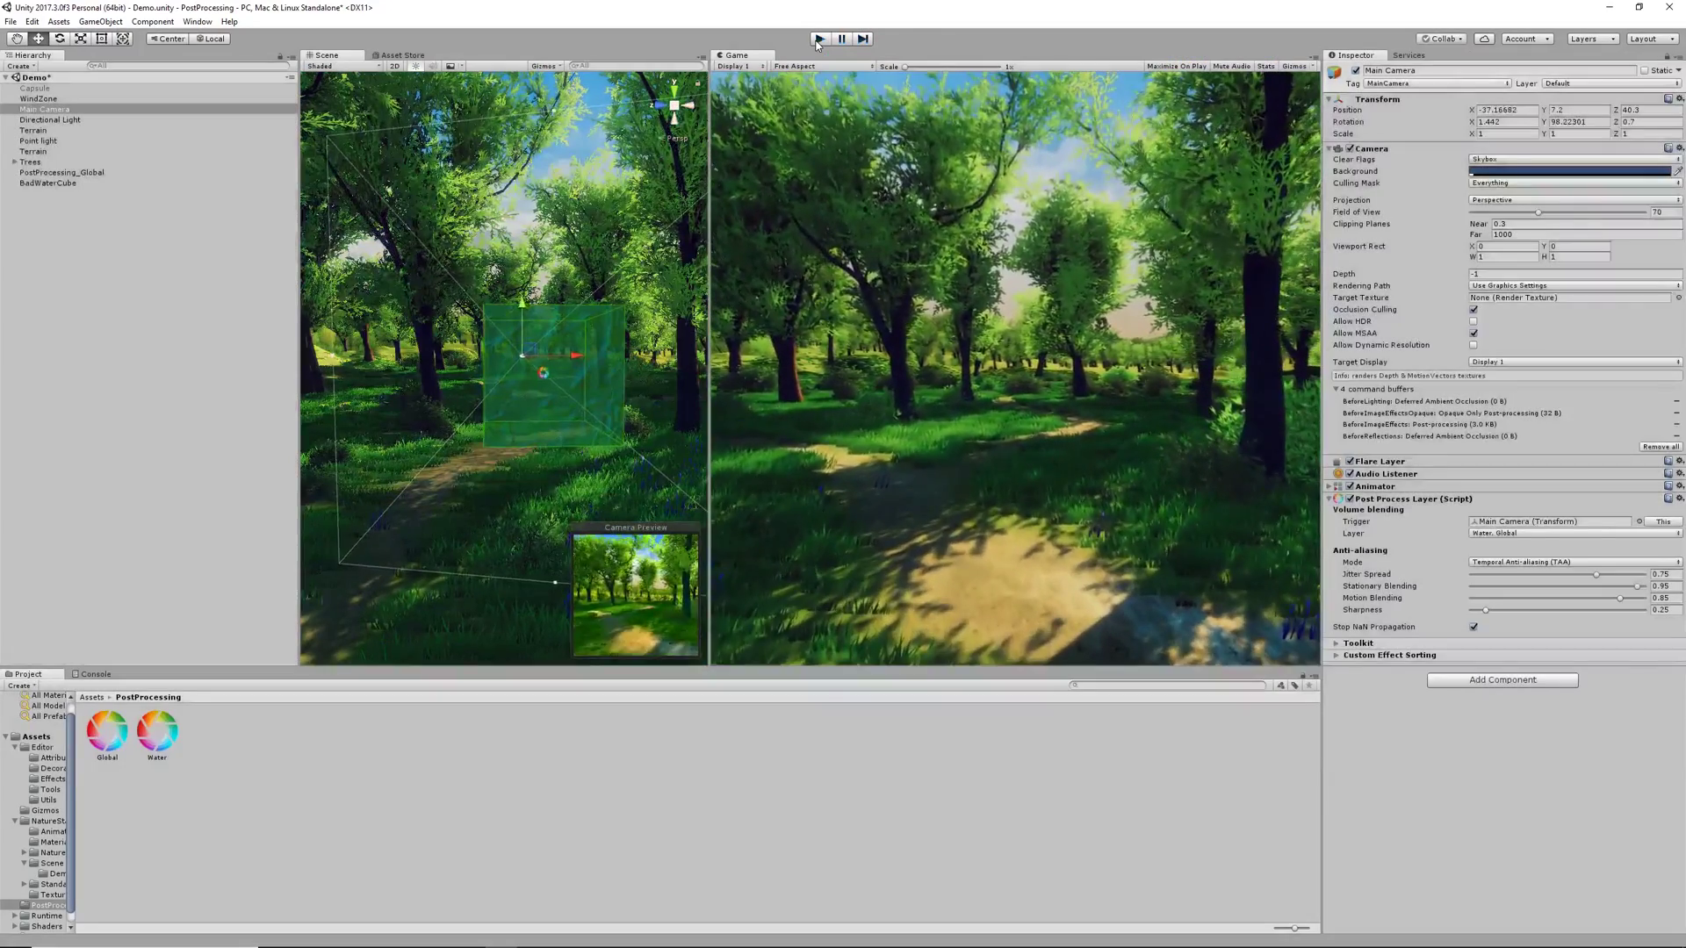